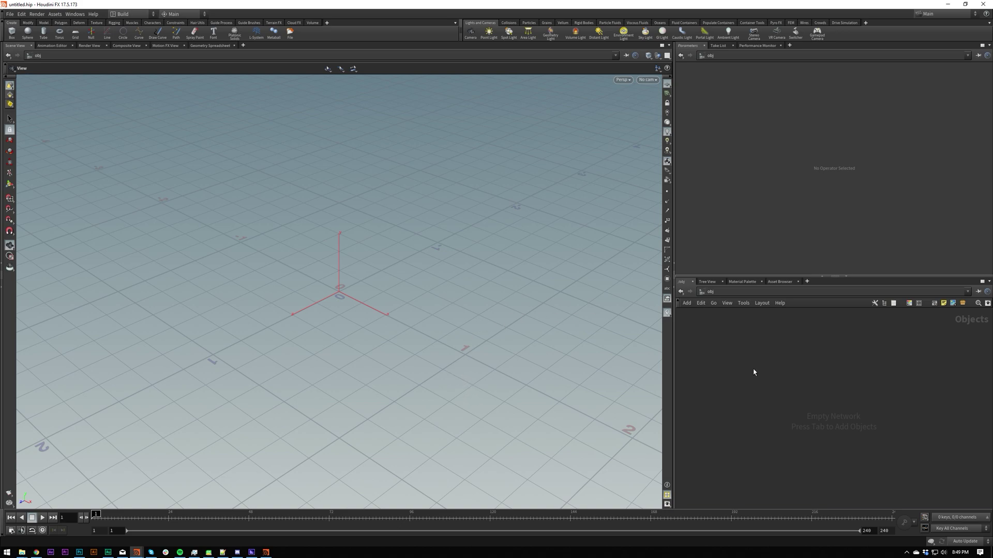
# Add a File node to the empty object network
pyautogui.moveTo(754, 369); pyautogui.dragTo(922, 475)
pyautogui.press('Tab')
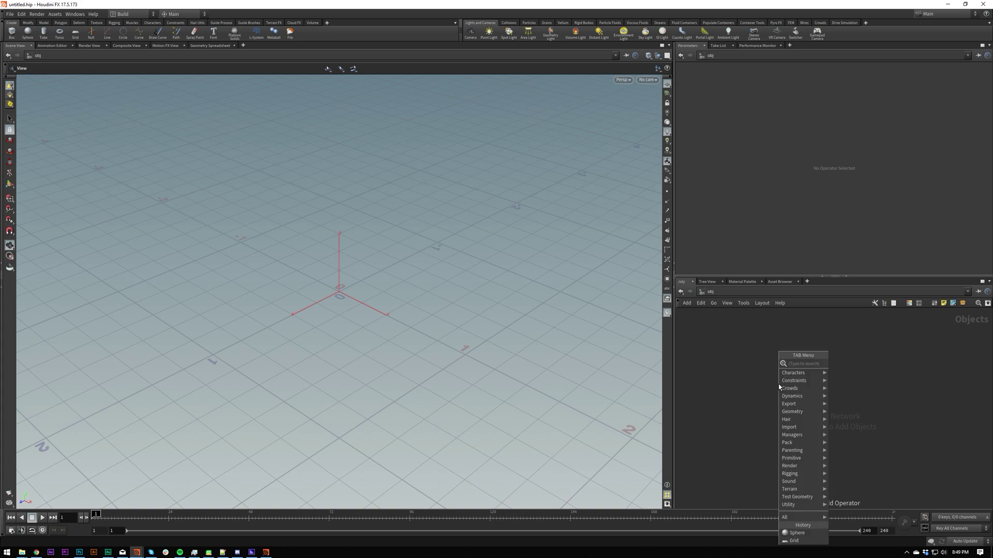
pyautogui.press('Escape')
pyautogui.press('Tab')
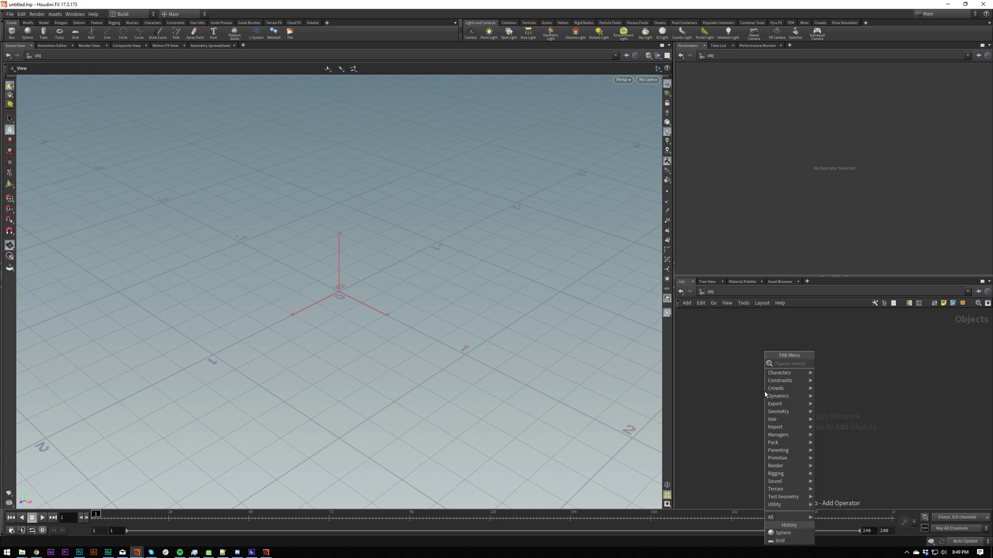
pyautogui.write('file')
pyautogui.press('Return')
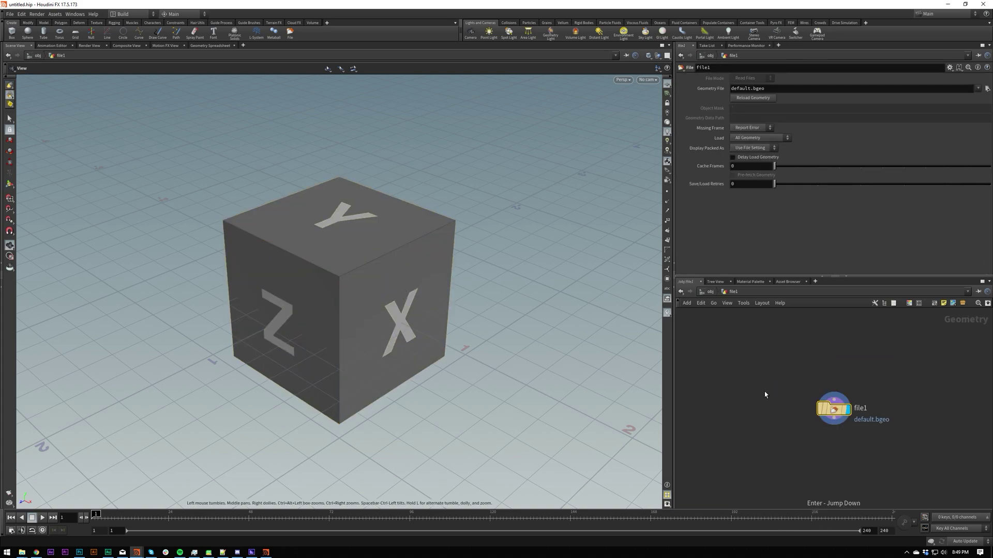
# Add a Geometry container at object level beside the file container, and reopen the file container's network
pyautogui.press('u')
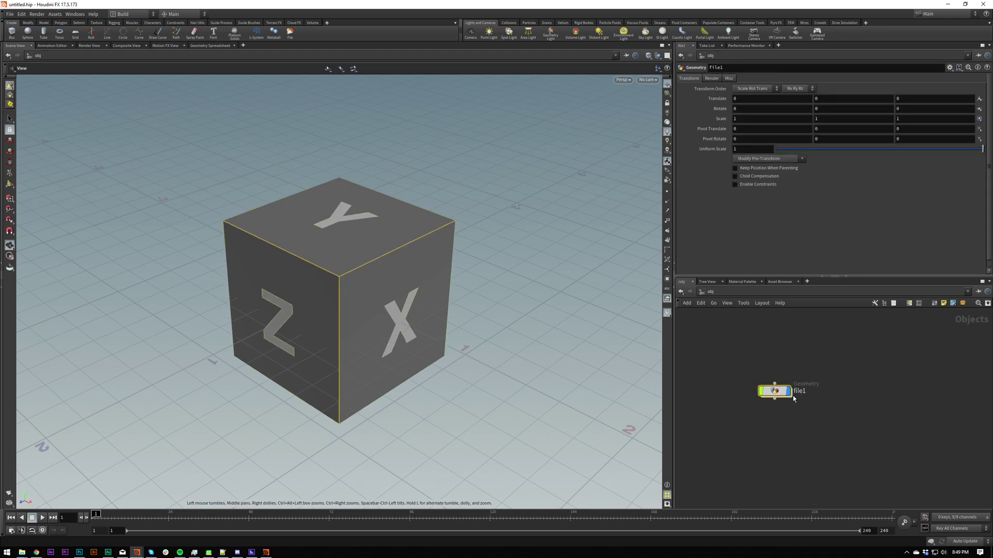
pyautogui.press('Tab')
pyautogui.write('geo')
pyautogui.press('Return')
pyautogui.click(734, 387)
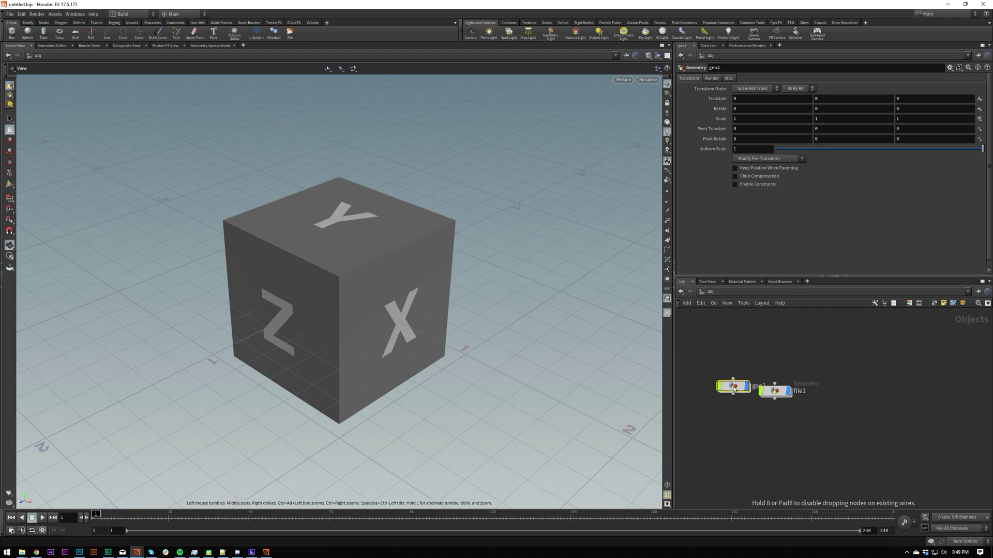
pyautogui.click(733, 389)
pyautogui.doubleClick(774, 391)
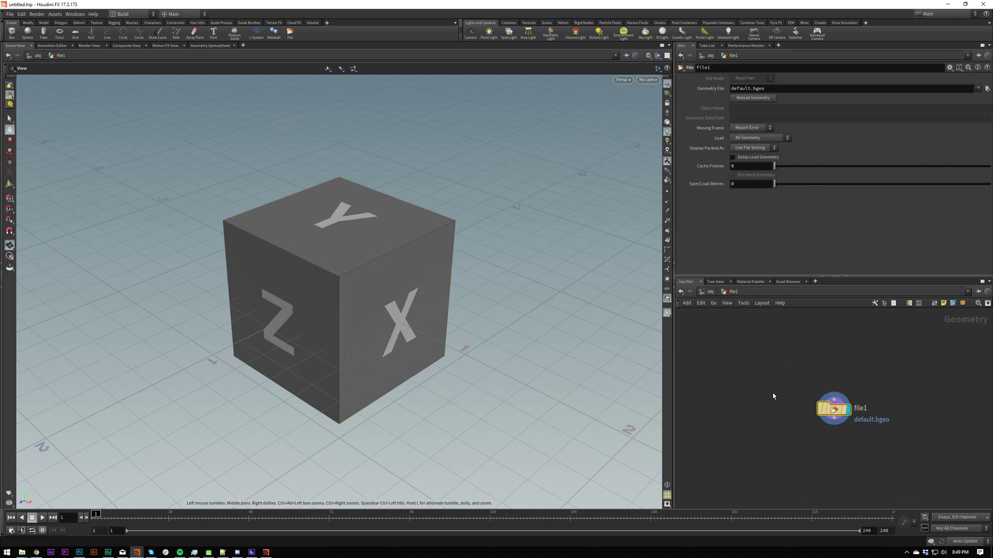
pyautogui.press('Tab')
pyautogui.write('file')
pyautogui.press('Escape')
# Load Poetsche_Photoskultur_Goethe.stl as the File node's geometry
pyautogui.click(987, 89)
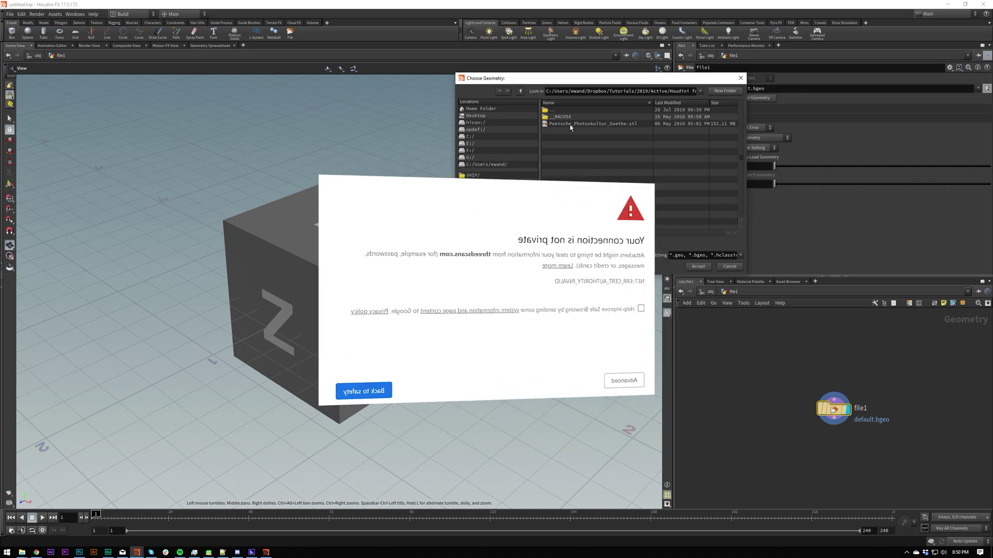
pyautogui.doubleClick(569, 125)
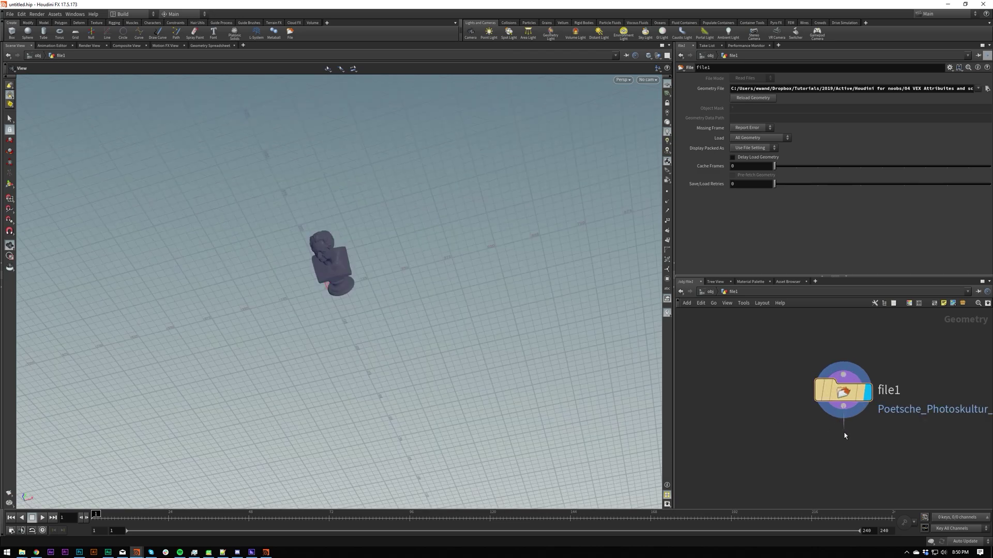
# Add a displayed Transform node after the File node and move the bust's centroid to the origin
pyautogui.press('Tab')
pyautogui.write('trans')
pyautogui.press('Return')
pyautogui.moveTo(843, 450); pyautogui.dragTo(843, 460)
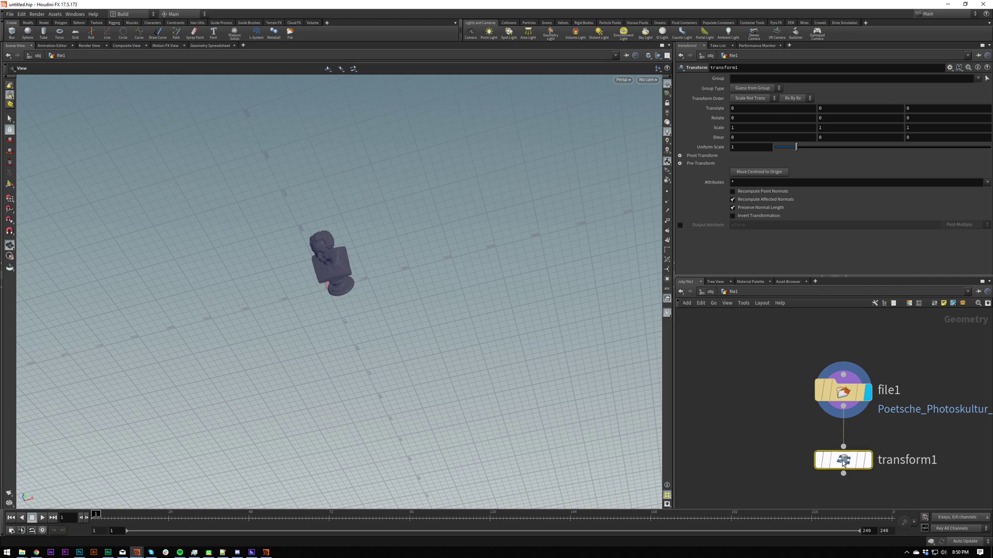
pyautogui.click(843, 462)
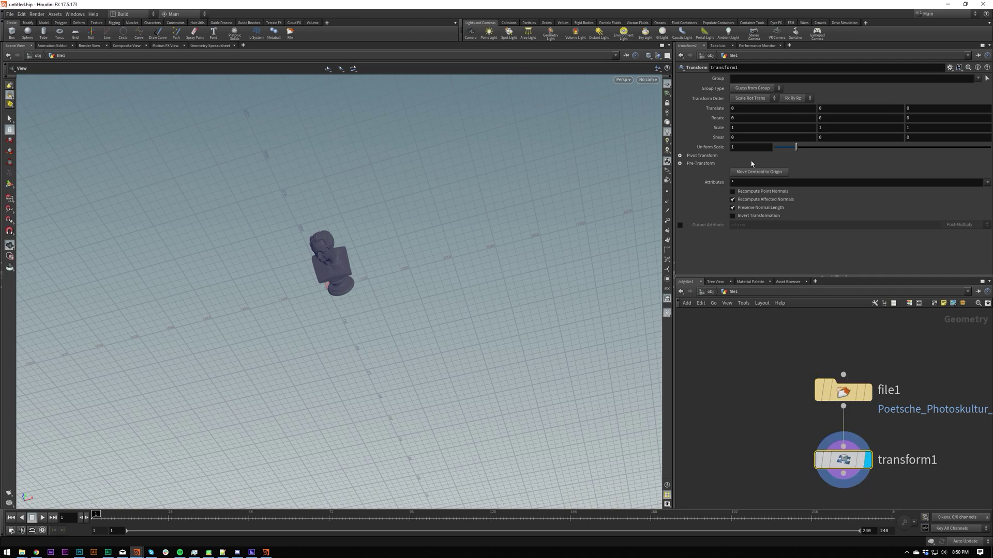
pyautogui.click(759, 172)
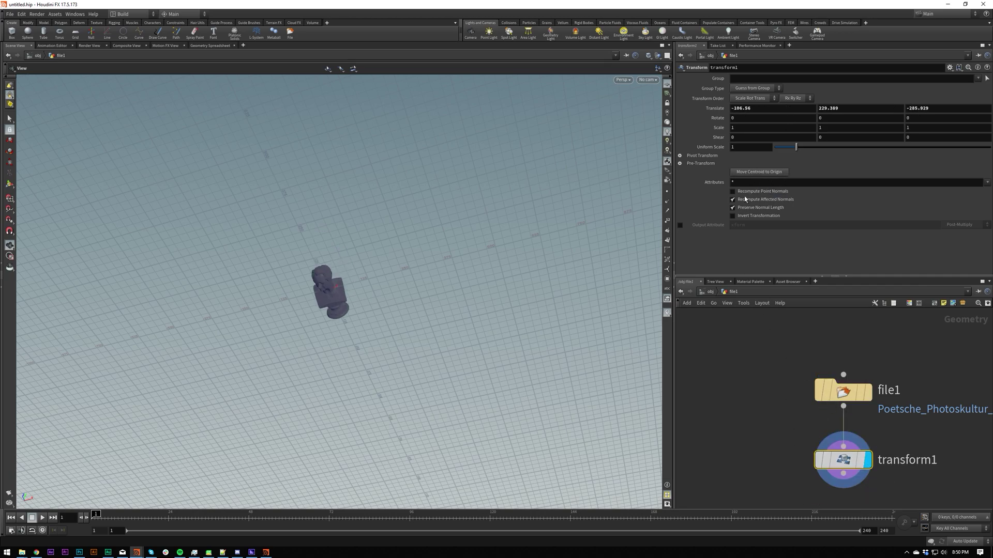
# Try a Y rotation of -90 on the Transform node and undo it
pyautogui.moveTo(312, 286); pyautogui.dragTo(362, 362)
pyautogui.moveTo(371, 212); pyautogui.dragTo(595, 93, button='right')
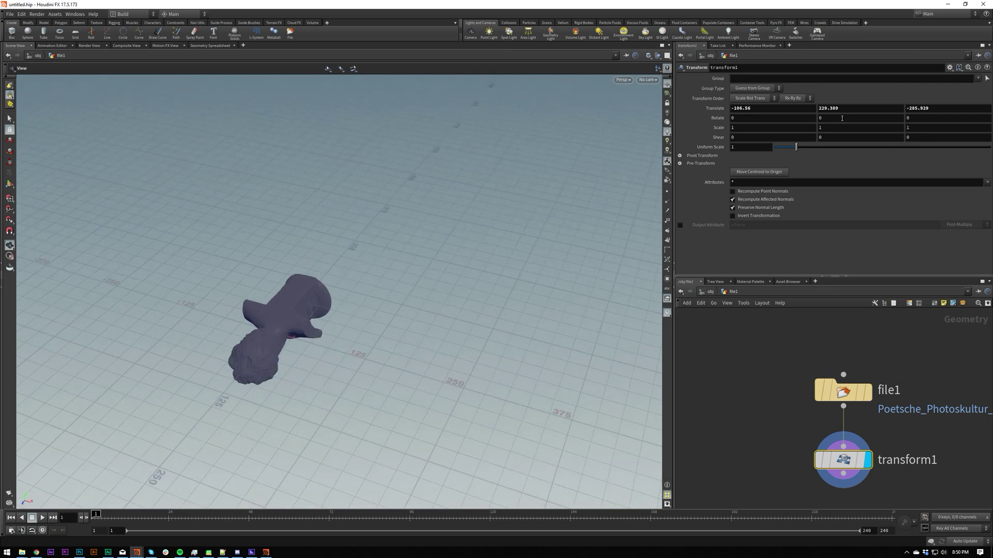
pyautogui.moveTo(819, 118); pyautogui.dragTo(837, 125)
pyautogui.write('-90')
pyautogui.press('Return')
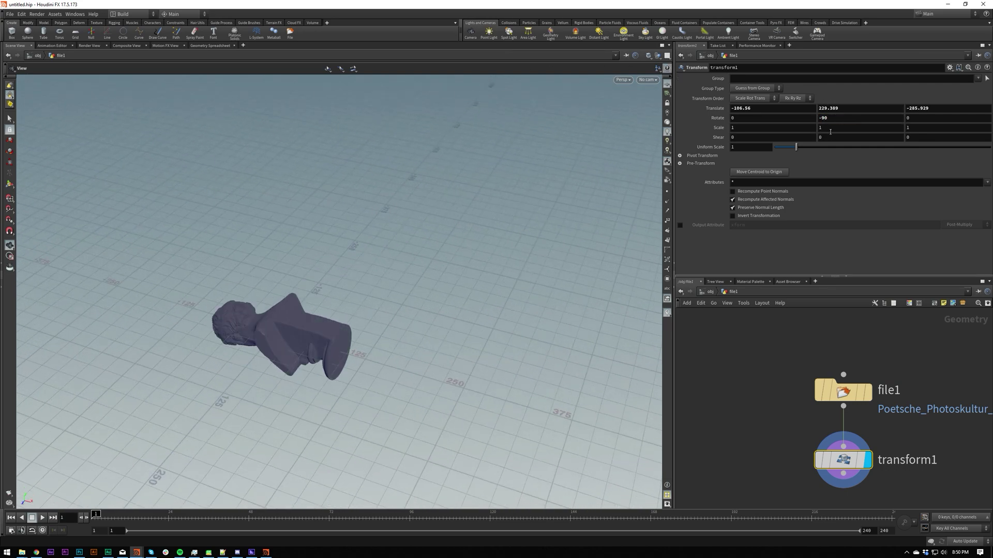
pyautogui.hotkey('ctrl', 'z')
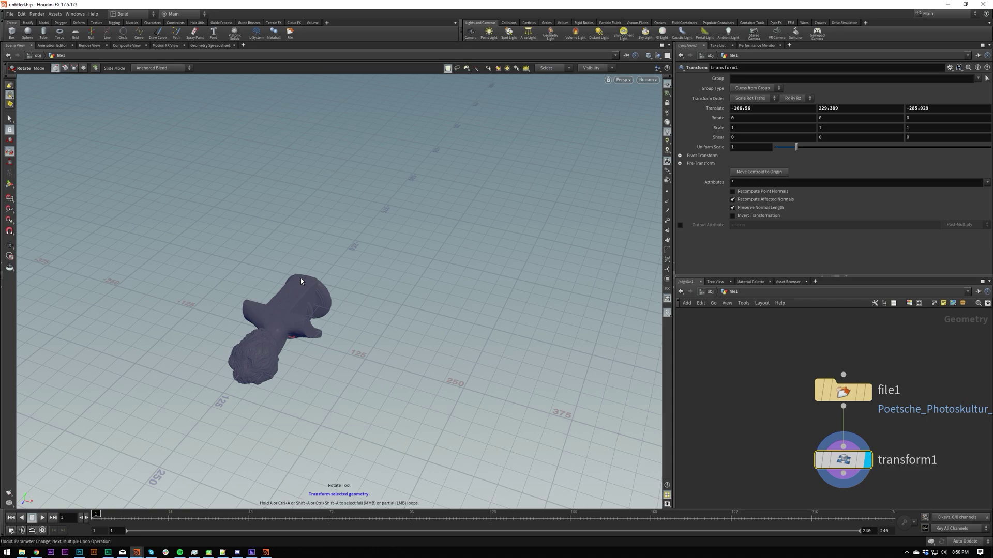
# Rotate the bust -90 around X in the Transform node so it stands upright
pyautogui.press('Return')
pyautogui.moveTo(300, 281); pyautogui.dragTo(315, 236)
pyautogui.press('space')
pyautogui.moveTo(266, 354); pyautogui.dragTo(292, 311, button='right')
pyautogui.moveTo(293, 312); pyautogui.dragTo(296, 268)
pyautogui.moveTo(297, 269); pyautogui.dragTo(275, 279, button='right')
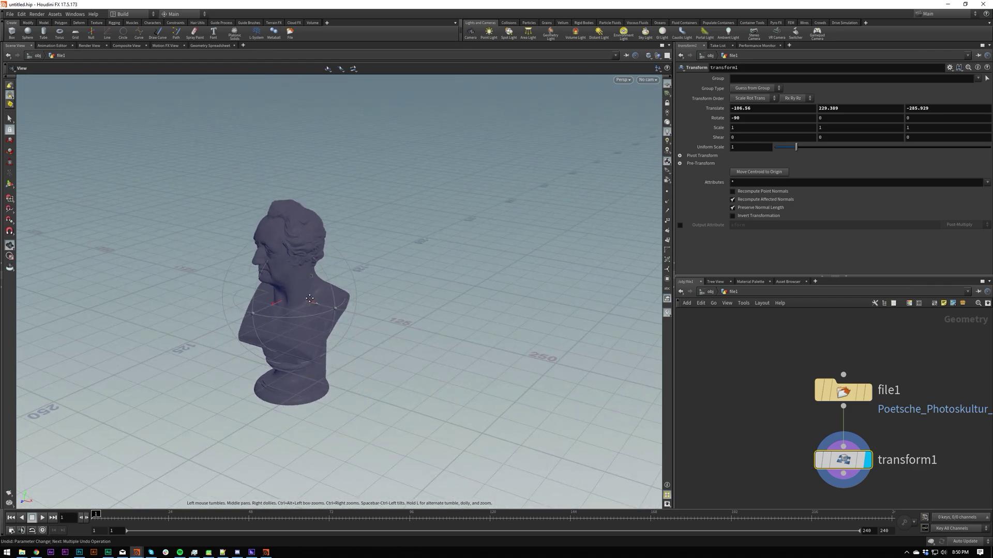
pyautogui.moveTo(301, 279); pyautogui.dragTo(305, 304, button='middle')
pyautogui.press('Escape')
# Add a Reverse node after the Transform node to flip the bust's normals, and make it the displayed node
pyautogui.moveTo(795, 456); pyautogui.dragTo(792, 365, button='middle')
pyautogui.press('Tab')
pyautogui.write('rev')
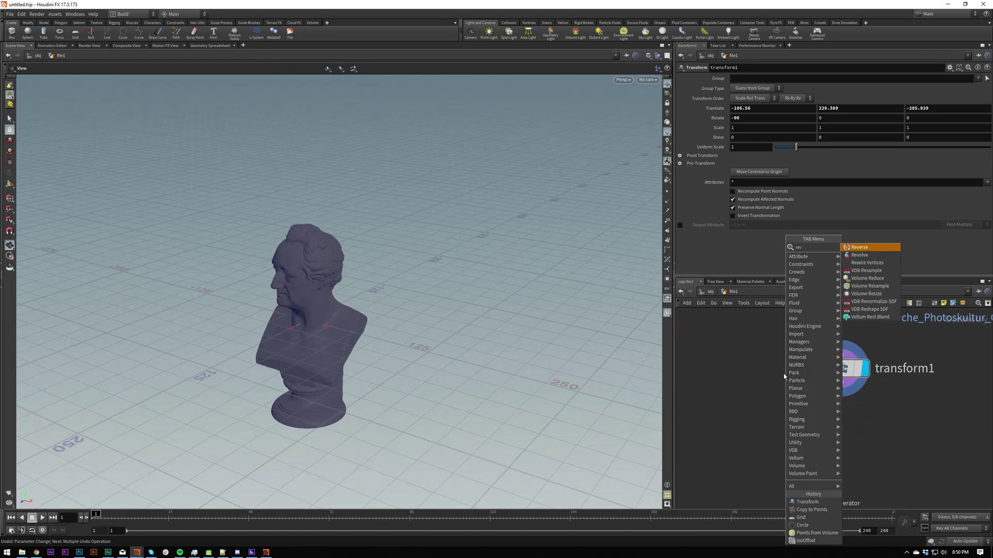
pyautogui.press('Return')
pyautogui.click(783, 374)
pyautogui.moveTo(784, 373); pyautogui.dragTo(840, 382)
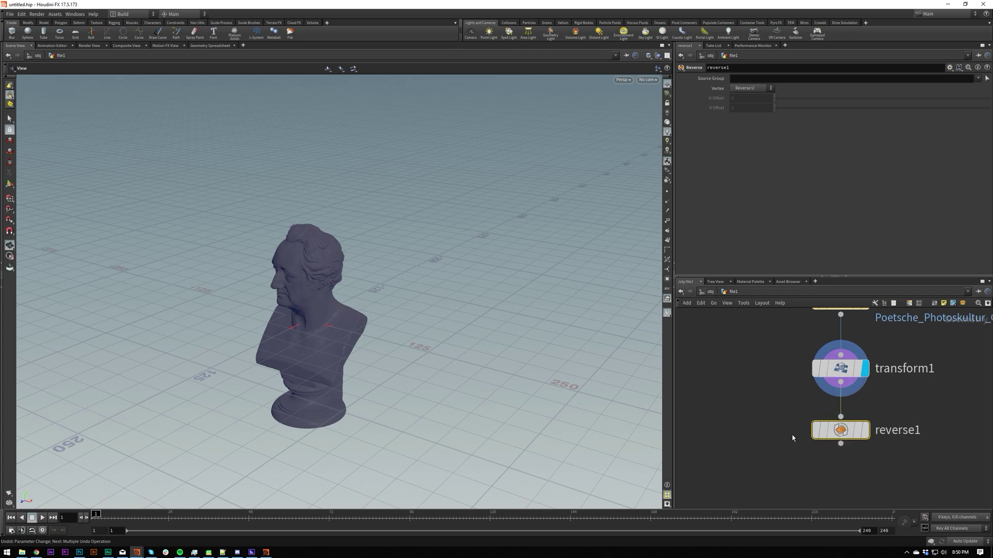
pyautogui.click(865, 431)
pyautogui.scroll(5, 403, 309)
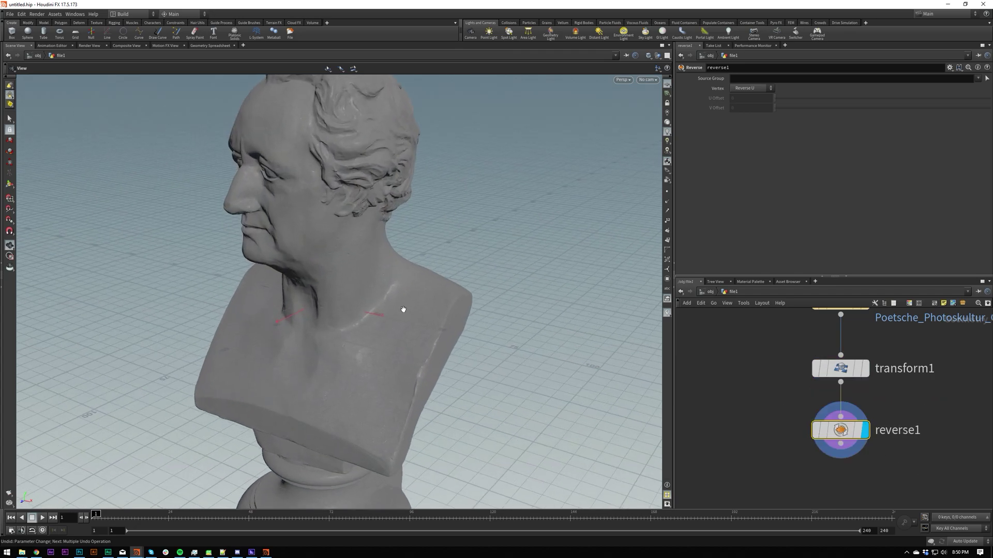
# Hide the viewport's reference grid and turn off the origin gnomon in the display options
pyautogui.moveTo(403, 309); pyautogui.dragTo(443, 257)
pyautogui.moveTo(443, 257); pyautogui.dragTo(368, 333, button='right')
pyautogui.moveTo(367, 333); pyautogui.dragTo(398, 330)
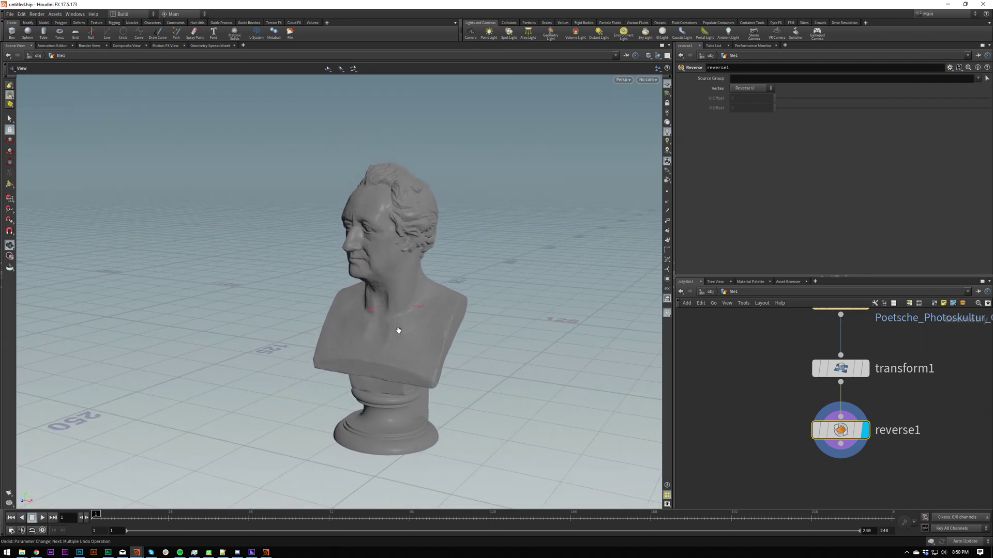
pyautogui.click(667, 84)
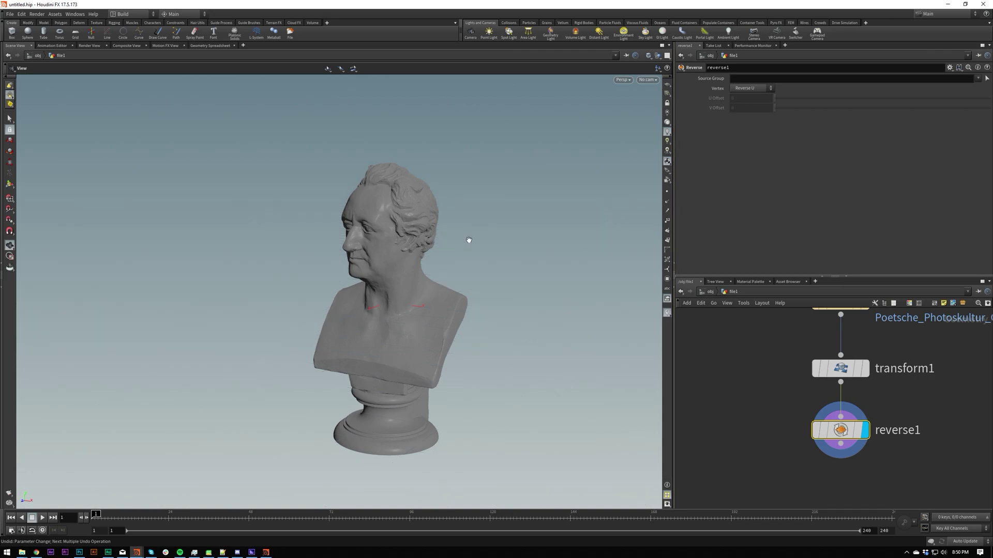
pyautogui.press('d')
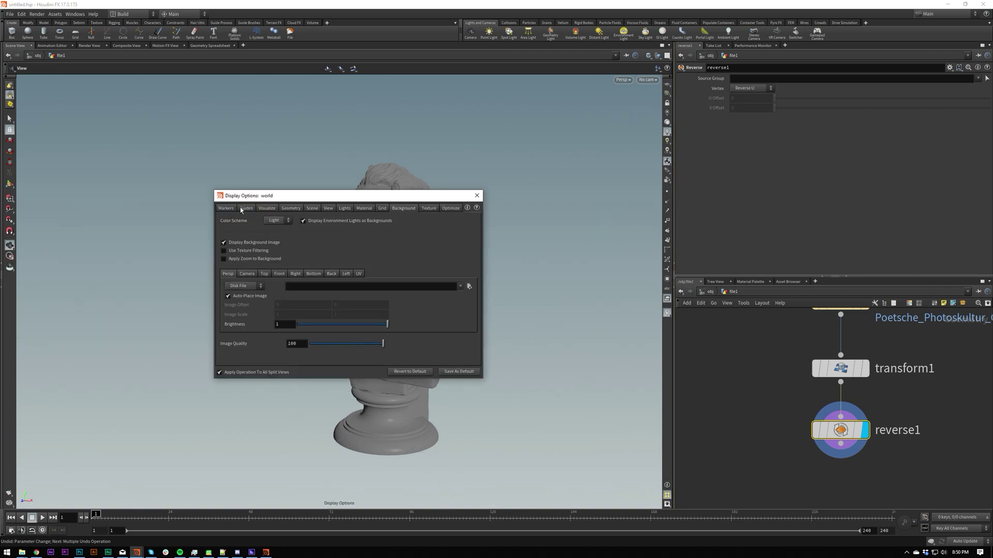
pyautogui.click(242, 209)
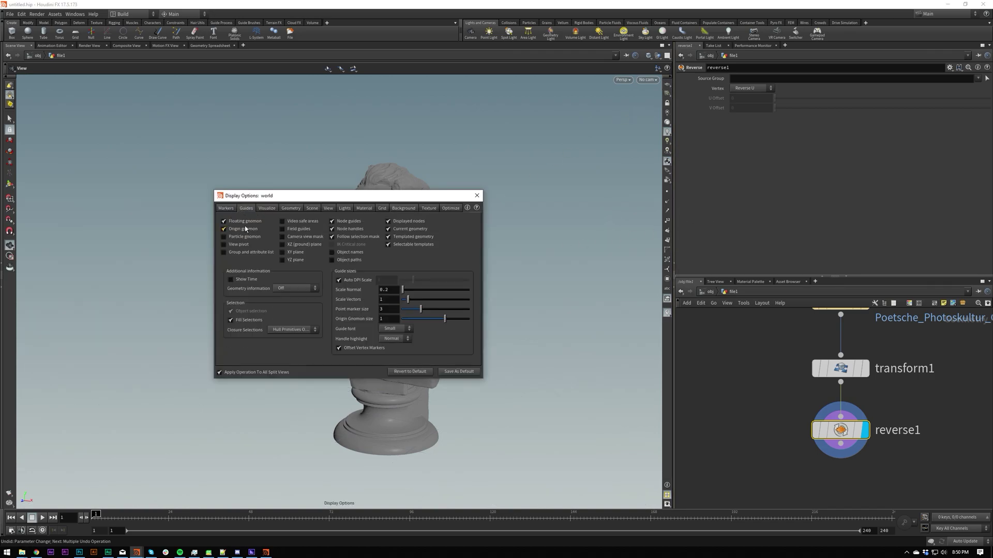
pyautogui.click(477, 196)
# Examine the bust's surface detail around the face and neck, and its overall shape
pyautogui.moveTo(437, 377); pyautogui.dragTo(372, 307)
pyautogui.moveTo(373, 308); pyautogui.dragTo(389, 319, button='middle')
pyautogui.moveTo(389, 320); pyautogui.dragTo(404, 227, button='right')
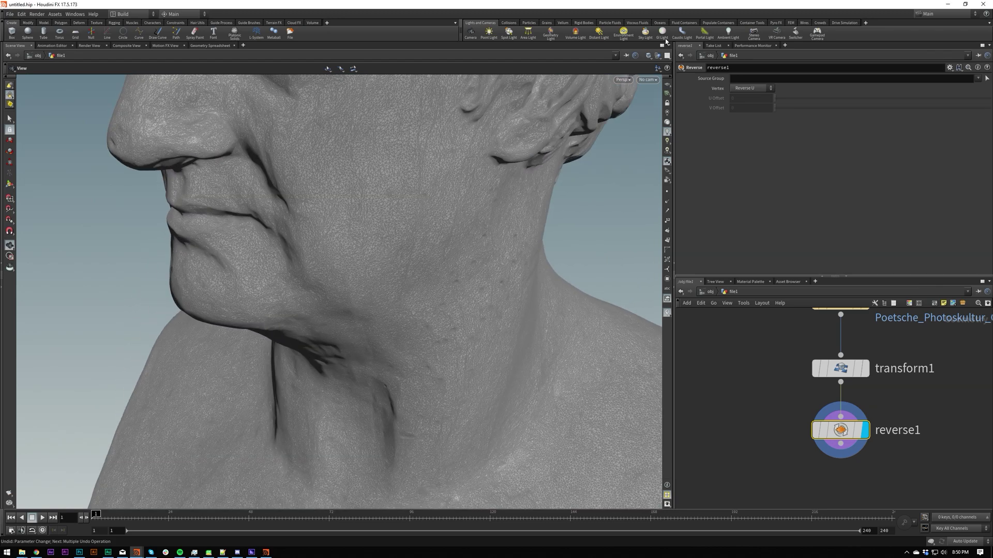
pyautogui.moveTo(403, 228)
pyautogui.mouseDown()
pyautogui.moveTo(435, 186)
pyautogui.moveTo(404, 233)
pyautogui.mouseUp()
pyautogui.moveTo(403, 233); pyautogui.dragTo(454, 326, button='right')
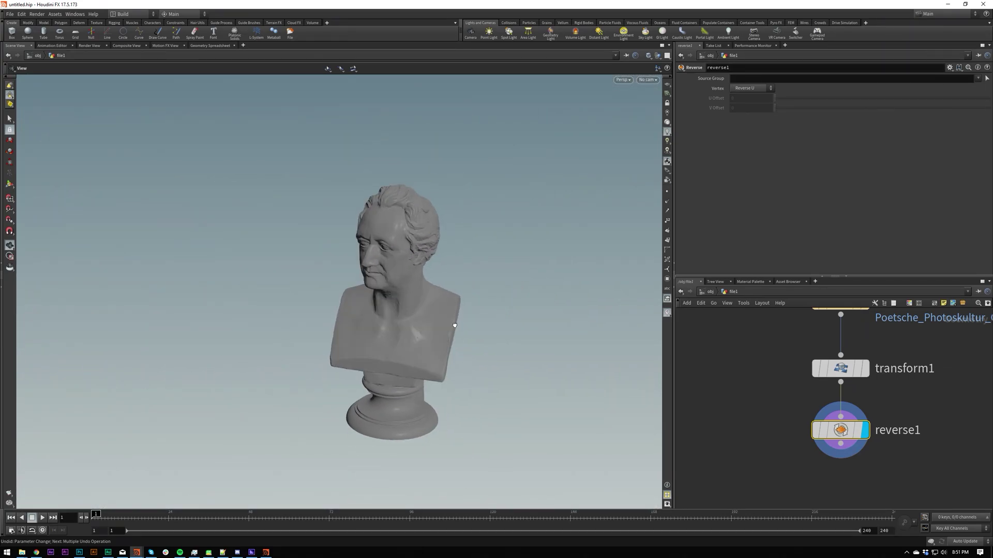
pyautogui.moveTo(454, 326); pyautogui.dragTo(395, 224, button='middle')
pyautogui.moveTo(395, 224); pyautogui.dragTo(415, 224, button='right')
pyautogui.moveTo(414, 224); pyautogui.dragTo(434, 279, button='middle')
pyautogui.moveTo(434, 279); pyautogui.dragTo(398, 301, button='right')
pyautogui.moveTo(398, 301); pyautogui.dragTo(402, 309)
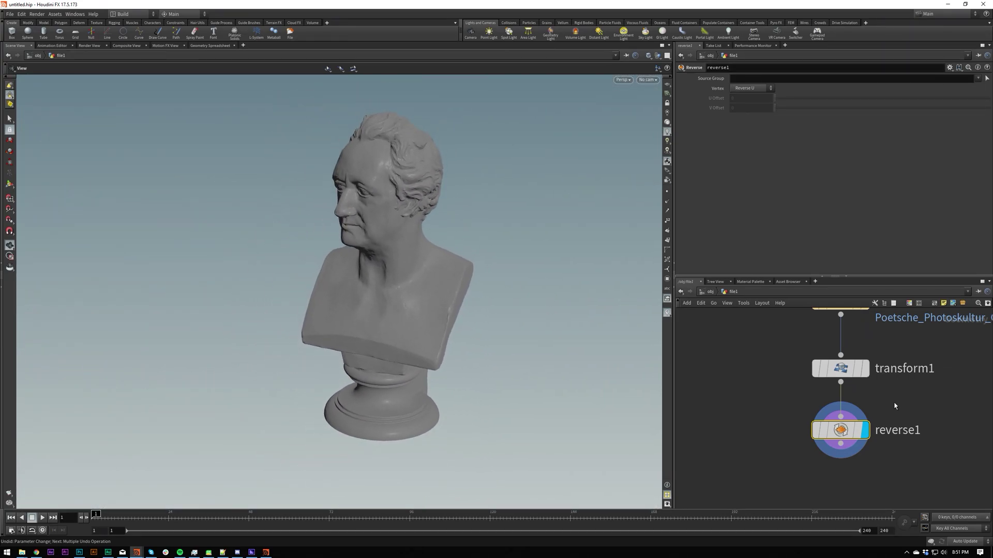
# Add an IsoOffset node fed by the Reverse node and make it the displayed node
pyautogui.scroll(-2, 774, 396)
pyautogui.press('Tab')
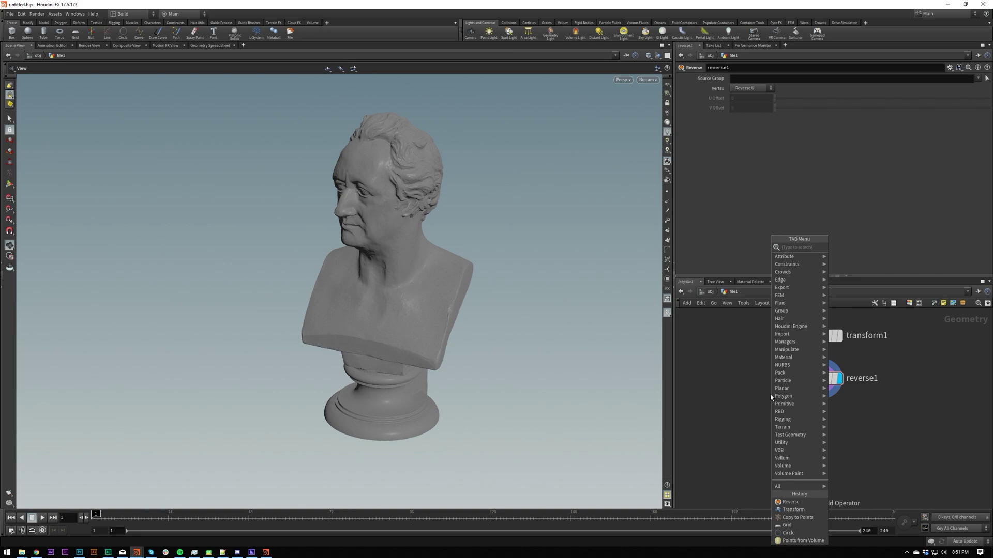
pyautogui.write('iso')
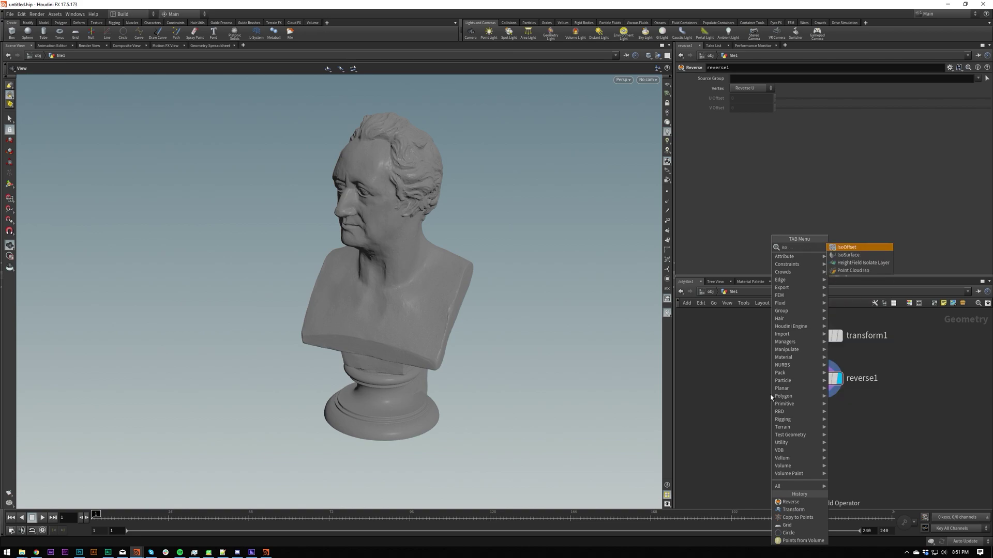
pyautogui.press('Return')
pyautogui.moveTo(770, 394)
pyautogui.mouseDown()
pyautogui.moveTo(796, 434)
pyautogui.moveTo(822, 436)
pyautogui.mouseUp()
pyautogui.click(814, 427)
pyautogui.click(818, 397)
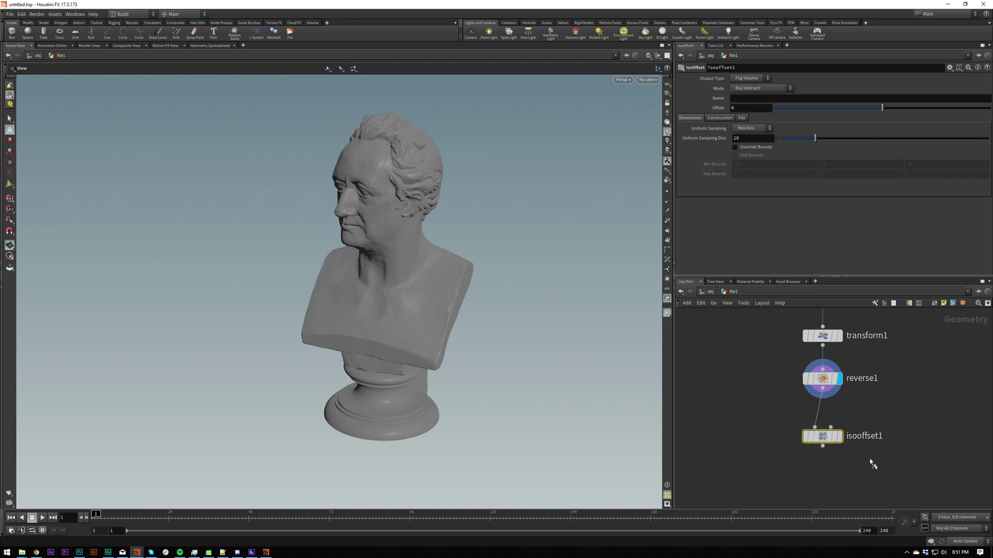
pyautogui.press('r')
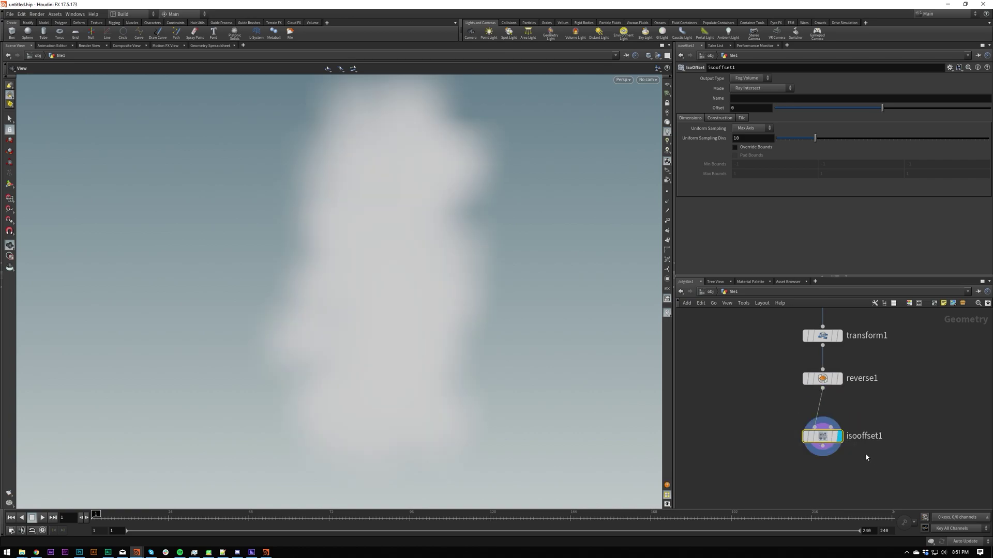
# Set the IsoOffset node's uniform sampling divisions to 100
pyautogui.click(750, 139)
pyautogui.write('0')
pyautogui.press('Return')
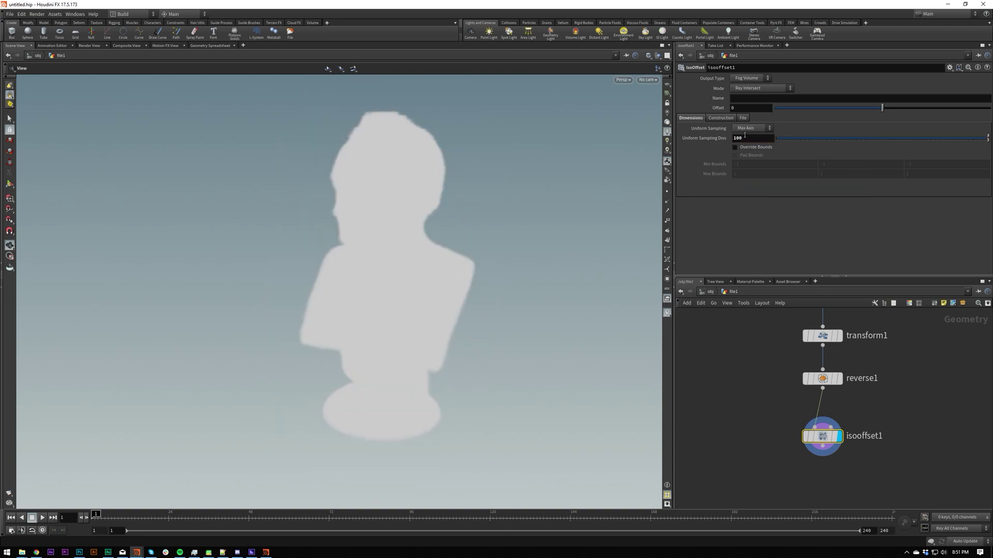
# Switch the IsoOffset node's uniform sampling to By Size and interrupt the calculation
pyautogui.click(751, 128)
pyautogui.click(747, 177)
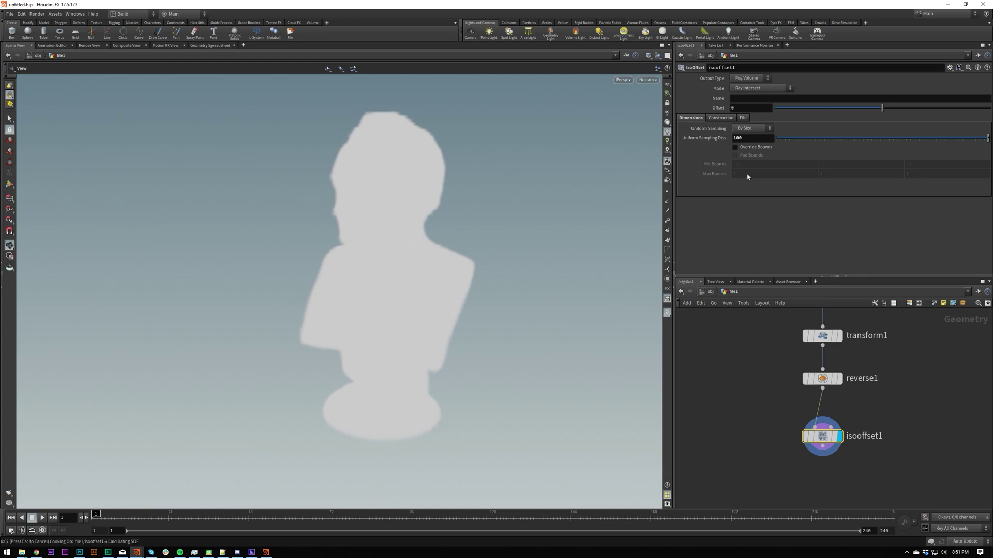
pyautogui.rightClick(376, 550)
pyautogui.click(8, 541)
pyautogui.press('Escape')
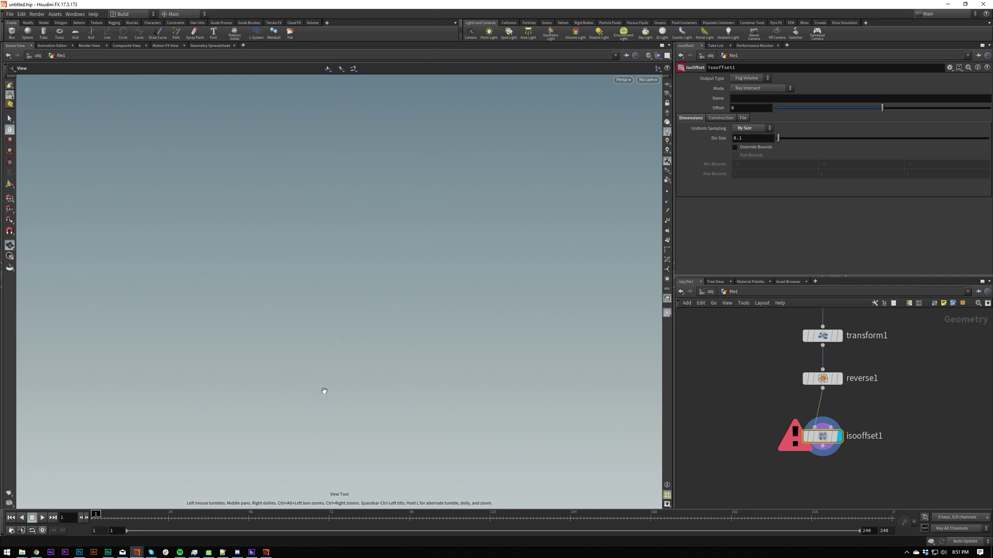
# Set the IsoOffset node's division size to 0.4
pyautogui.click(746, 139)
pyautogui.press('BackSpace')
pyautogui.write('4')
pyautogui.press('Return')
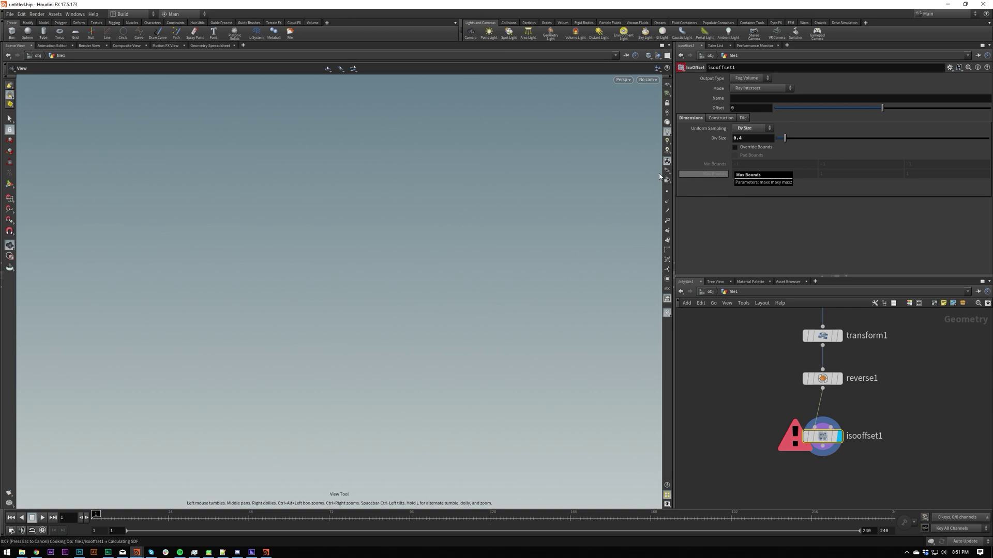
# Return the IsoOffset node's uniform sampling to Max Axis with 100 divisions
pyautogui.click(763, 128)
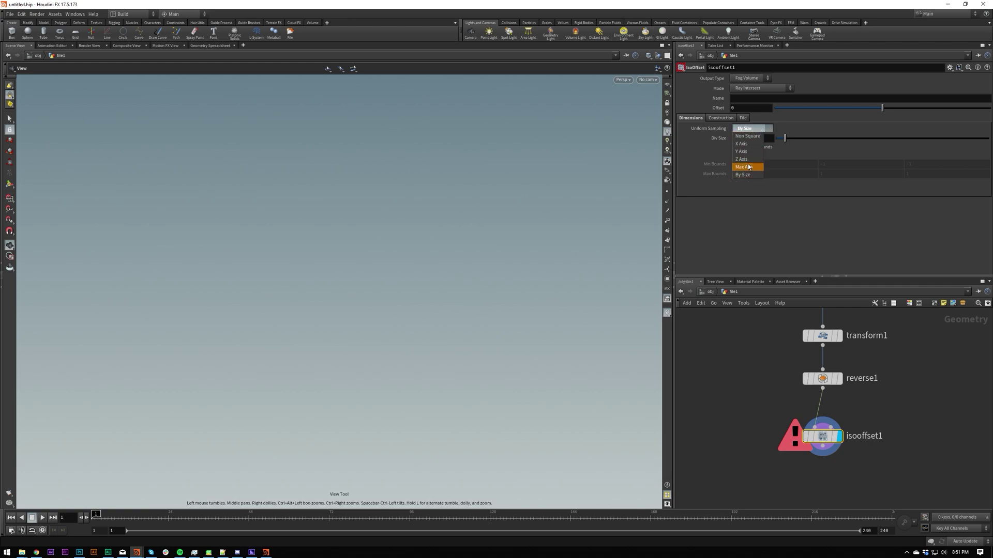
pyautogui.click(748, 167)
pyautogui.doubleClick(744, 138)
pyautogui.write('100')
pyautogui.press('Return')
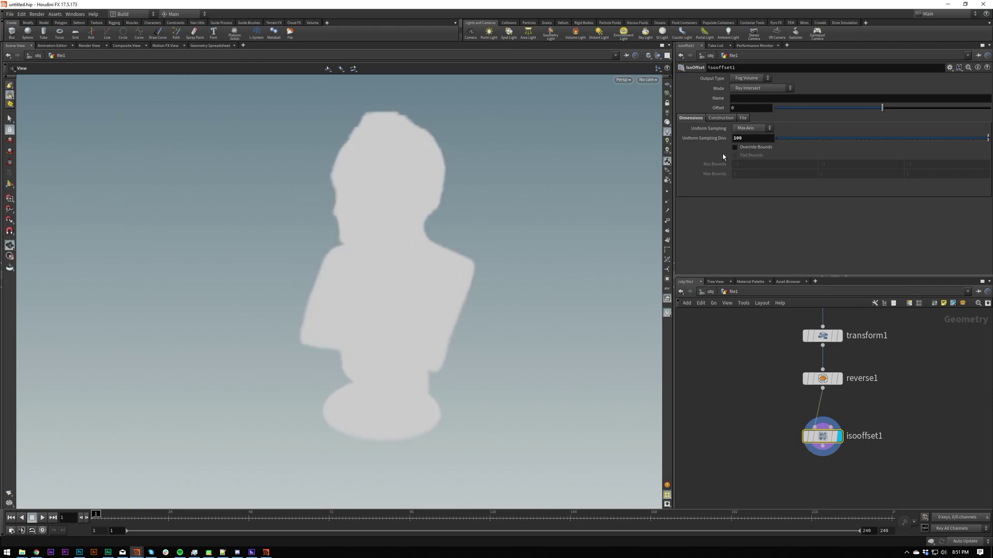
# Examine the bust's fog volume from several angles and distances
pyautogui.moveTo(417, 230); pyautogui.dragTo(403, 209, button='middle')
pyautogui.moveTo(404, 208); pyautogui.dragTo(368, 248, button='right')
pyautogui.moveTo(391, 227); pyautogui.dragTo(388, 256, button='middle')
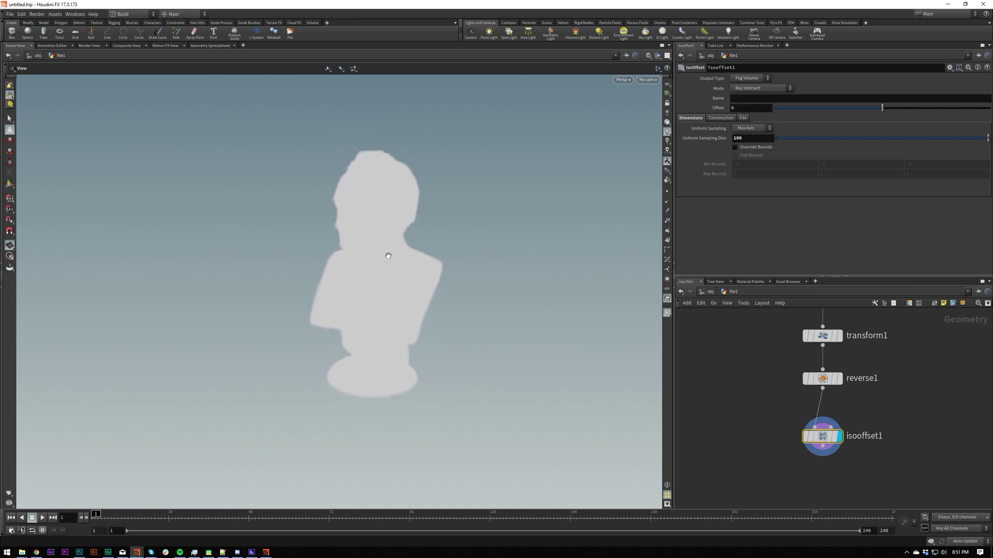
pyautogui.moveTo(388, 256)
pyautogui.mouseDown(button='right')
pyautogui.moveTo(445, 191)
pyautogui.moveTo(393, 257)
pyautogui.mouseUp(button='right')
pyautogui.moveTo(393, 257); pyautogui.dragTo(380, 264, button='middle')
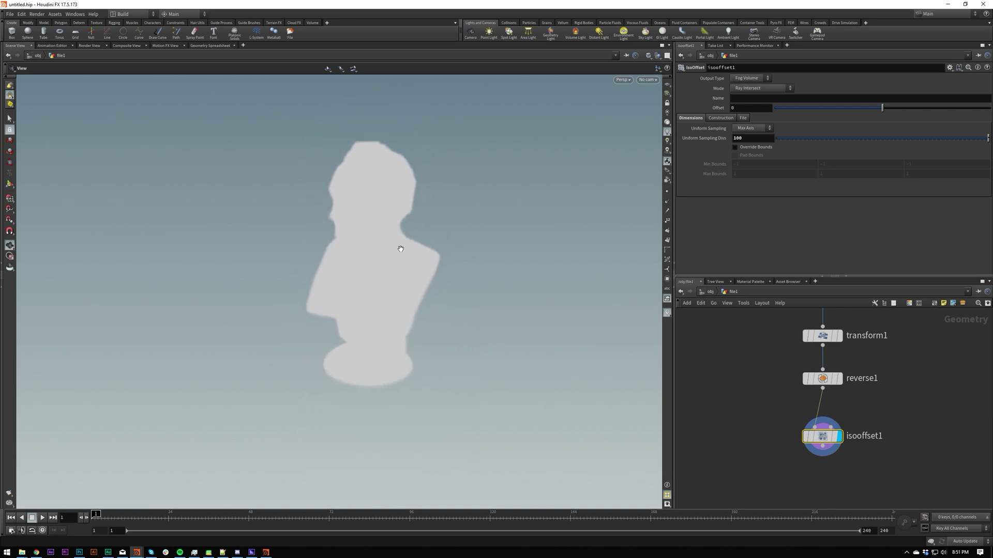
pyautogui.moveTo(400, 249)
pyautogui.mouseDown()
pyautogui.moveTo(390, 249)
pyautogui.moveTo(405, 239)
pyautogui.mouseUp()
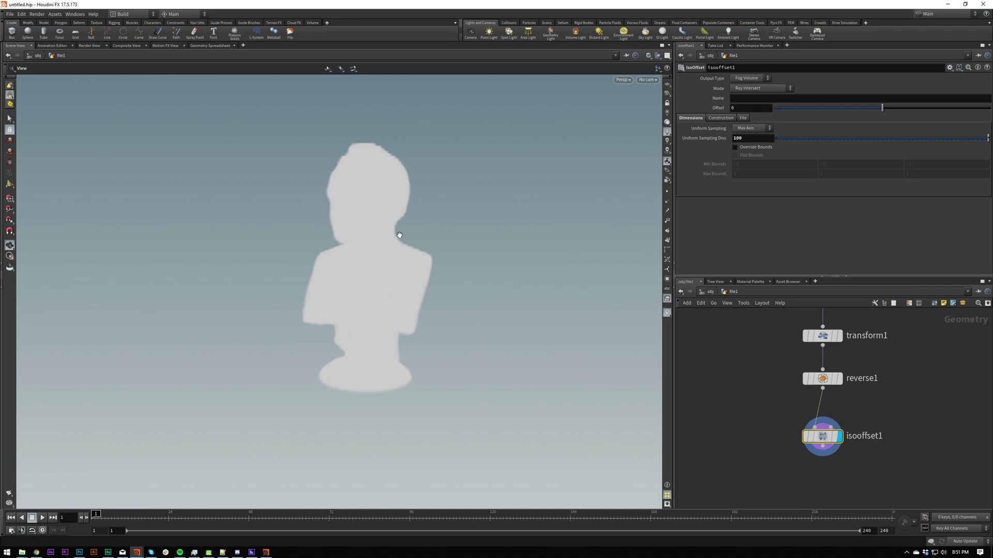
pyautogui.moveTo(392, 259); pyautogui.dragTo(331, 300)
pyautogui.moveTo(310, 311); pyautogui.dragTo(351, 272, button='right')
pyautogui.moveTo(390, 293); pyautogui.dragTo(338, 311, button='middle')
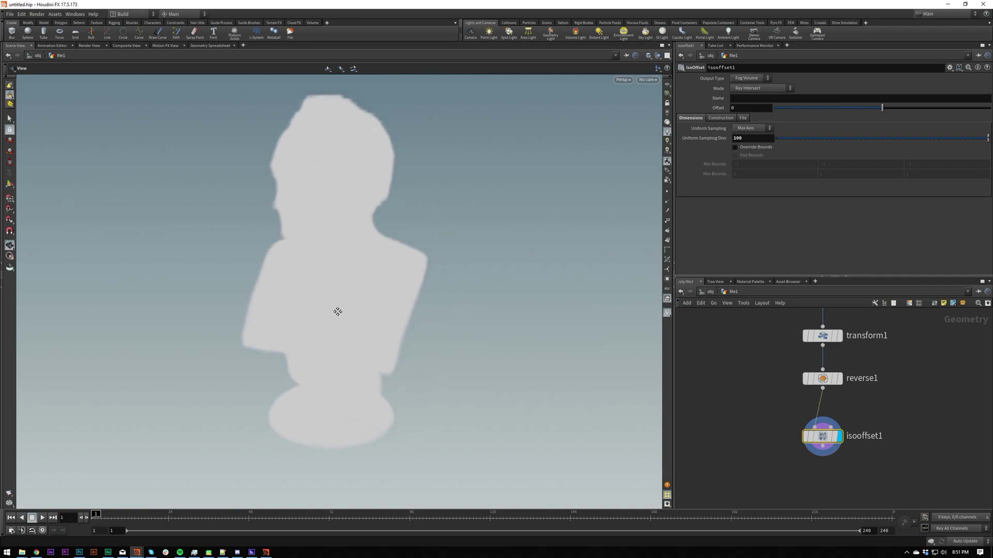
pyautogui.scroll(-2, 337, 312)
pyautogui.moveTo(328, 313); pyautogui.dragTo(375, 278)
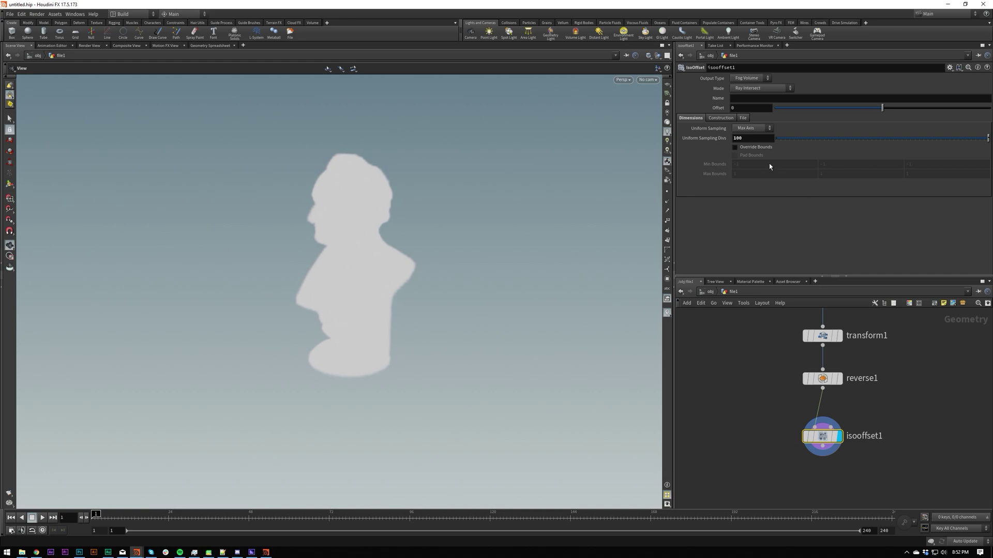
# Add a Scatter node after isooffset1 and display its points
pyautogui.scroll(-4, 750, 408)
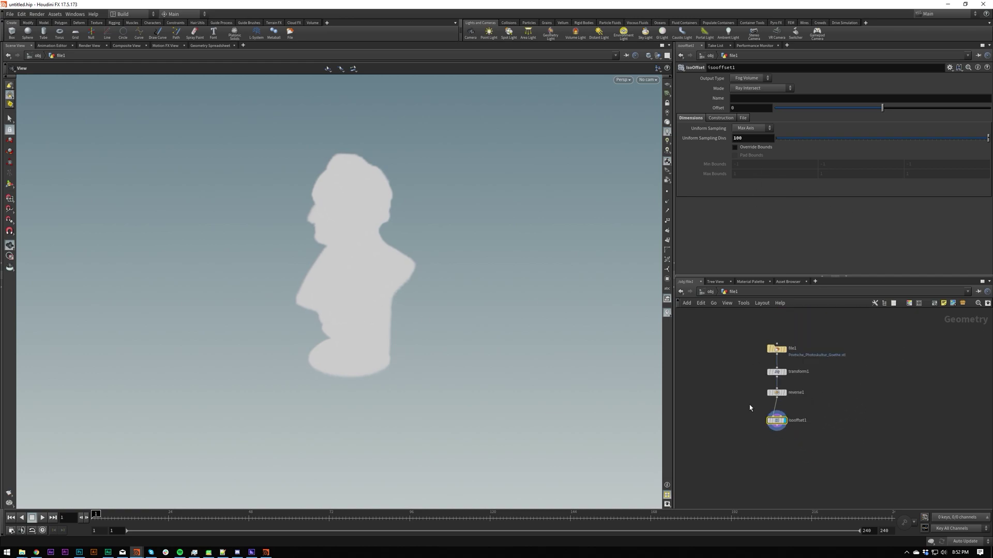
pyautogui.scroll(2, 757, 419)
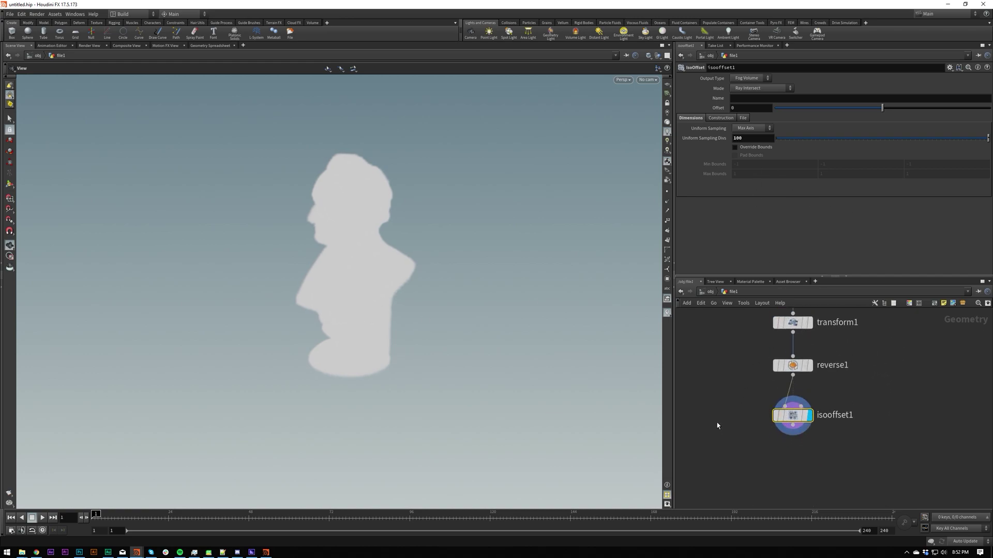
pyautogui.press('h')
pyautogui.moveTo(778, 470); pyautogui.dragTo(784, 400, button='middle')
pyautogui.press('Tab')
pyautogui.write('scat')
pyautogui.press('Return')
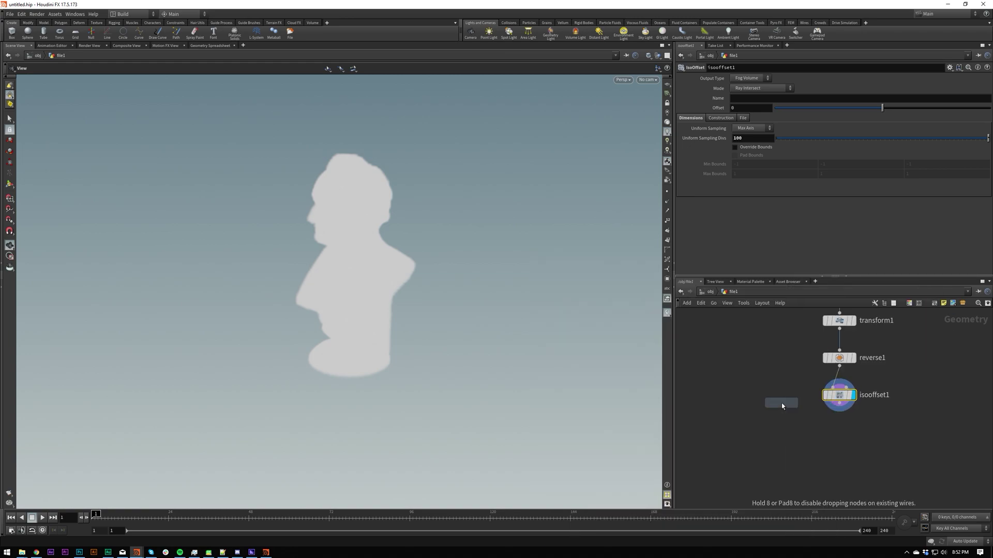
pyautogui.click(849, 420)
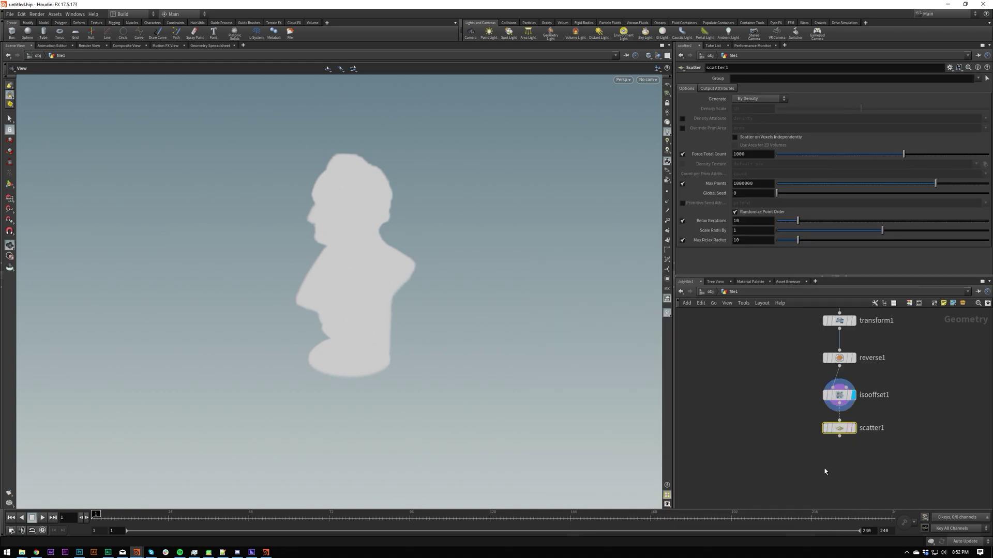
pyautogui.click(852, 428)
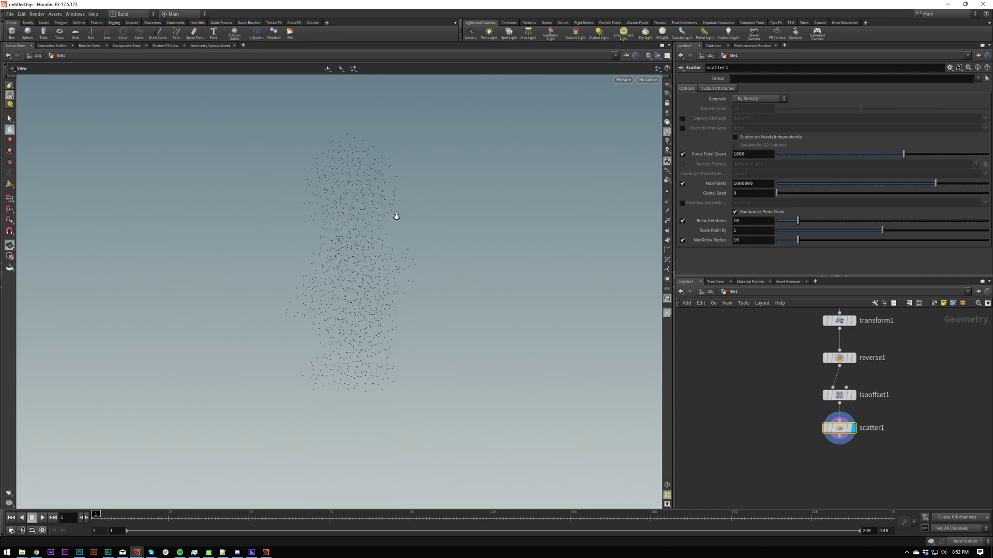
# Set the Scatter node's Force Total Count to 10000 and inspect the denser point cloud
pyautogui.click(760, 156)
pyautogui.write('0')
pyautogui.press('Return')
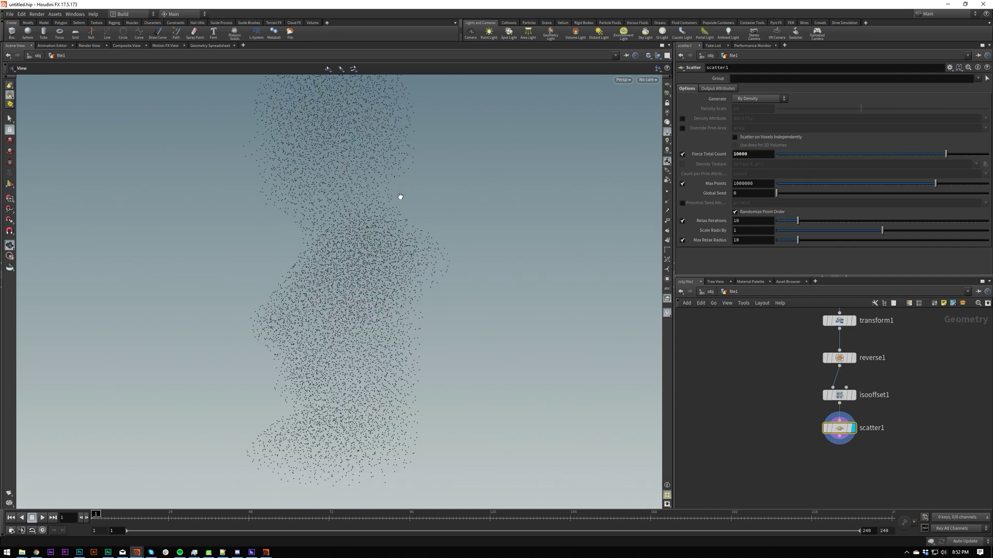
pyautogui.moveTo(399, 195); pyautogui.dragTo(368, 255, button='right')
pyautogui.moveTo(367, 254); pyautogui.dragTo(583, 363)
# Add a VDB from Polygons node fed by reverse1, wire it into scatter1 in place of isooffset1, and interrupt the calculation
pyautogui.press('Tab')
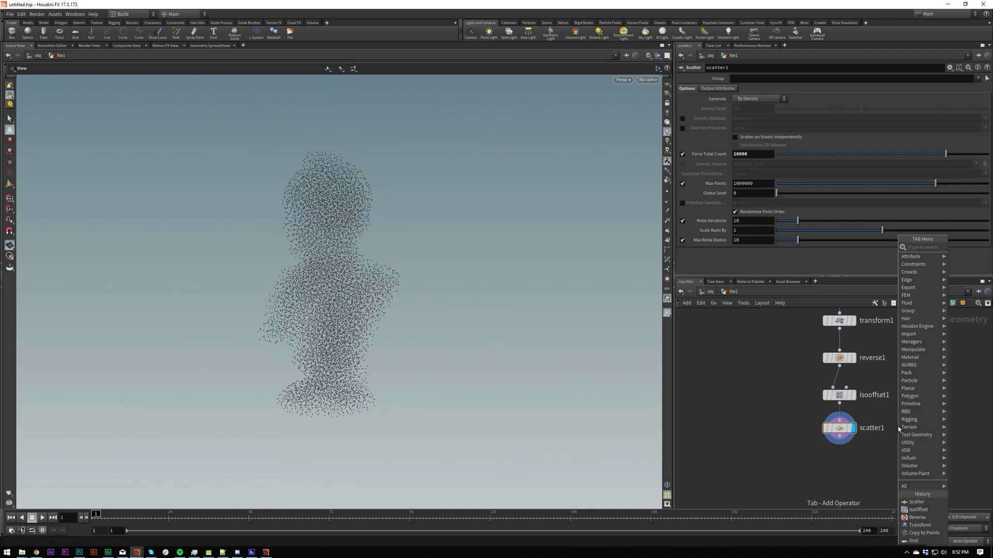
pyautogui.write('vdb')
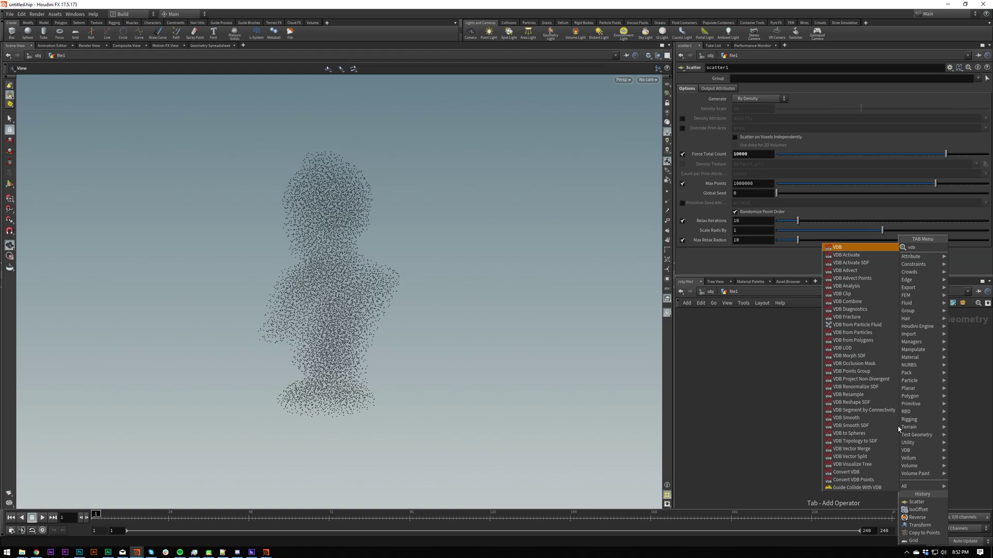
pyautogui.press('Down')
pyautogui.press('Down')
pyautogui.press('Down')
pyautogui.press('Down')
pyautogui.press('Down')
pyautogui.press('Down')
pyautogui.press('Down')
pyautogui.press('Down')
pyautogui.press('Down')
pyautogui.press('Down')
pyautogui.press('Down')
pyautogui.press('Down')
pyautogui.press('Down')
pyautogui.press('Down')
pyautogui.press('Down')
pyautogui.press('Down')
pyautogui.press('Down')
pyautogui.press('Down')
pyautogui.press('Down')
pyautogui.press('Down')
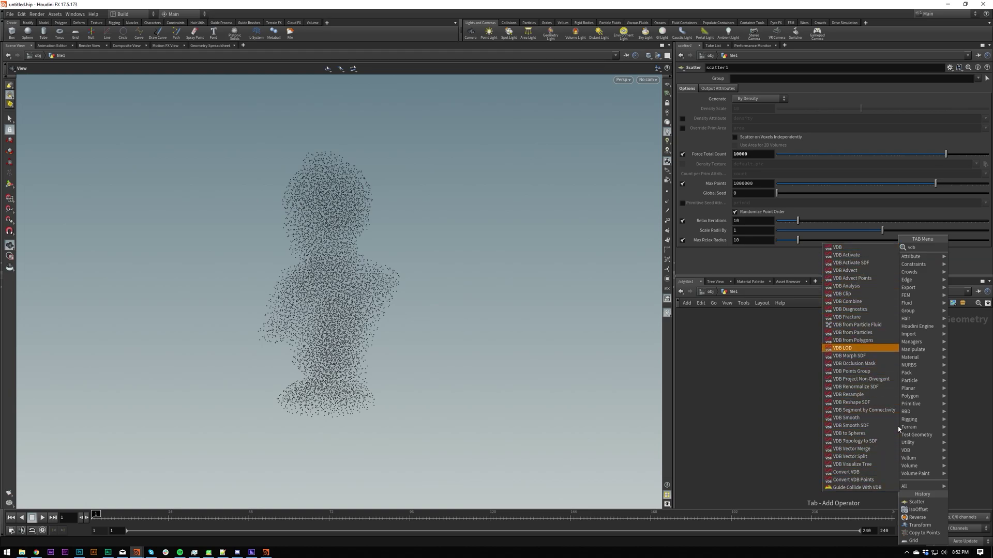
pyautogui.press('Down')
pyautogui.press('Down')
pyautogui.write('from po')
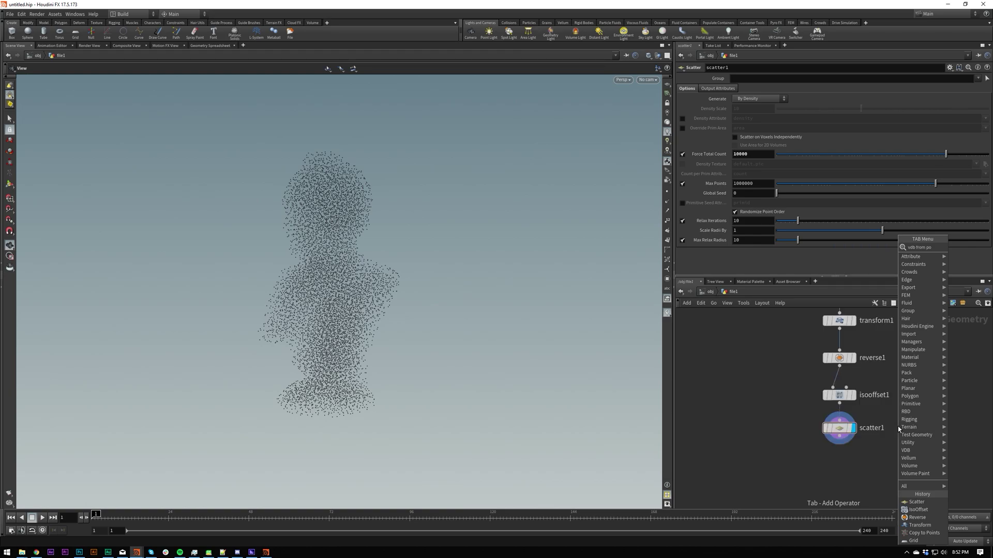
pyautogui.press('Return')
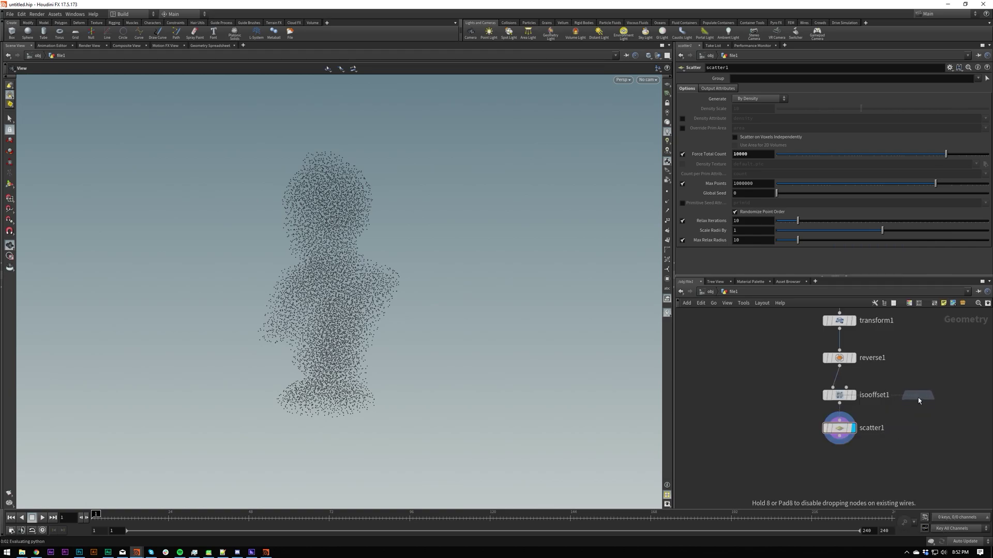
pyautogui.click(917, 398)
pyautogui.moveTo(913, 388); pyautogui.dragTo(839, 366)
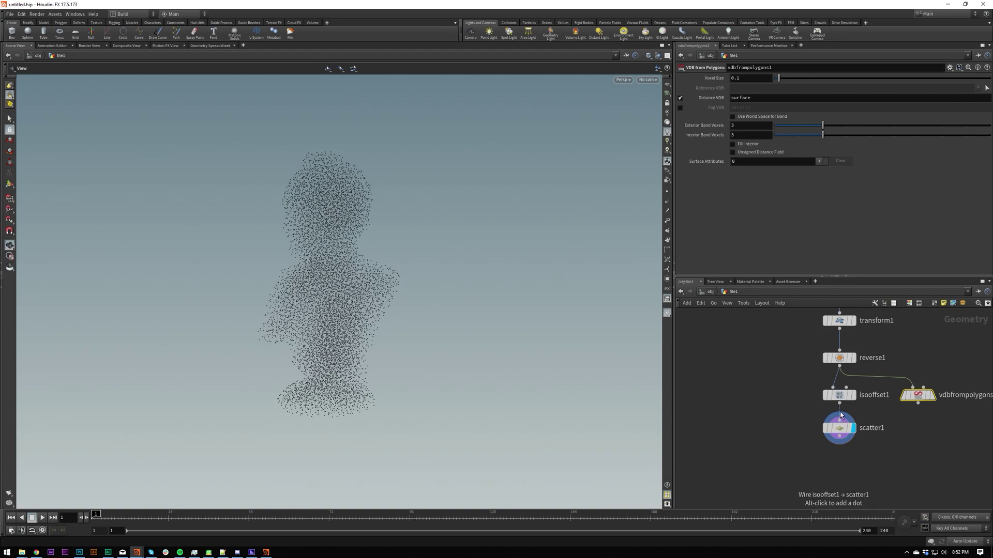
pyautogui.moveTo(840, 415); pyautogui.dragTo(929, 412)
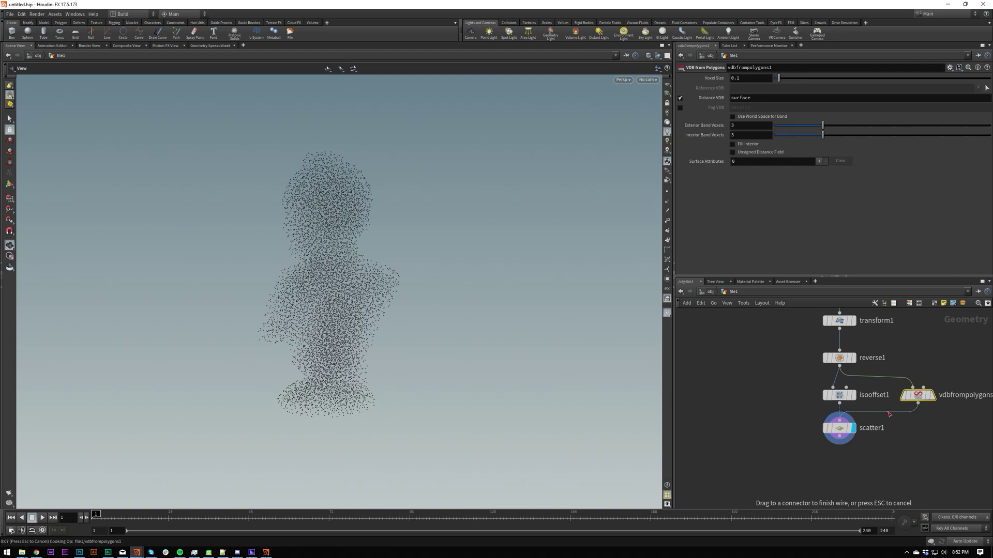
pyautogui.press('Escape')
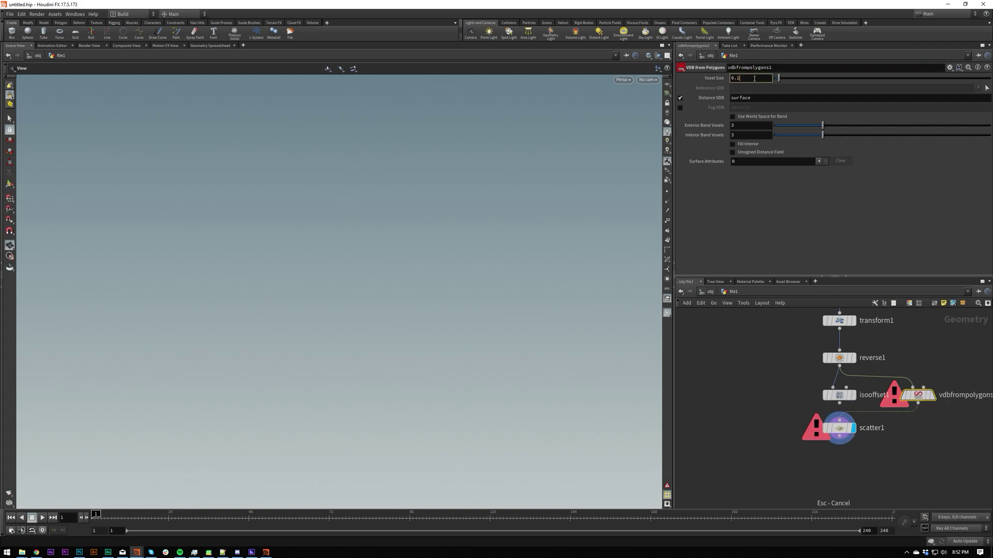
# Set the VDB from Polygons voxel size to 1 and inspect the scattered points
pyautogui.press('BackSpace')
pyautogui.press('BackSpace')
pyautogui.press('BackSpace')
pyautogui.write('1')
pyautogui.press('Return')
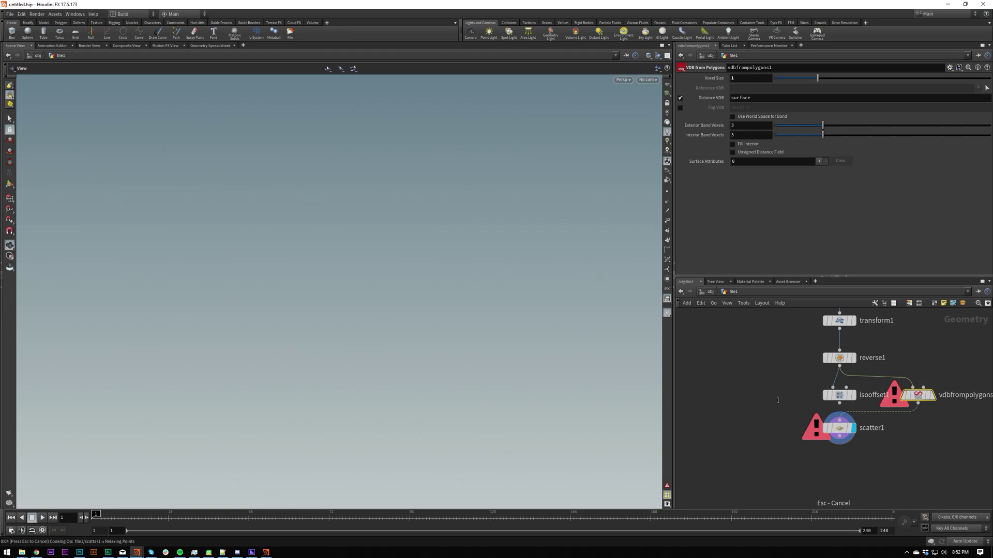
pyautogui.moveTo(327, 292); pyautogui.dragTo(372, 253)
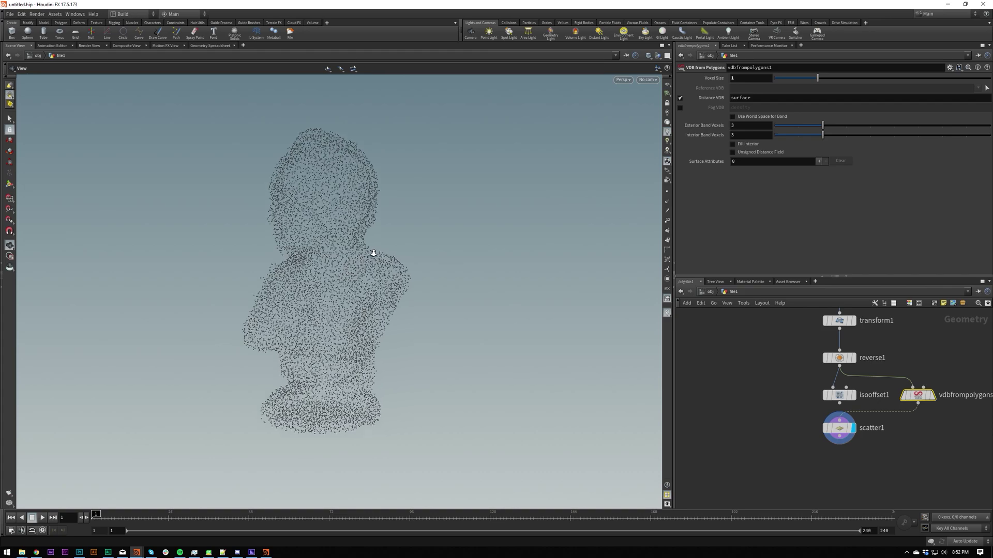
pyautogui.moveTo(372, 253); pyautogui.dragTo(398, 293, button='right')
# Insert a second Transform node between transform1 and reverse1, spaced evenly in the chain
pyautogui.press('Tab')
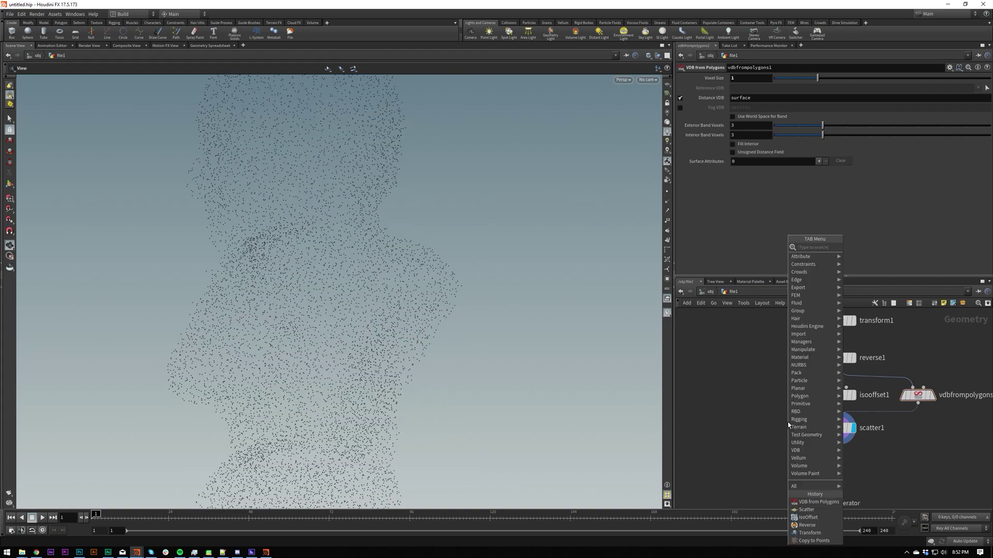
pyautogui.write('tran')
pyautogui.press('Return')
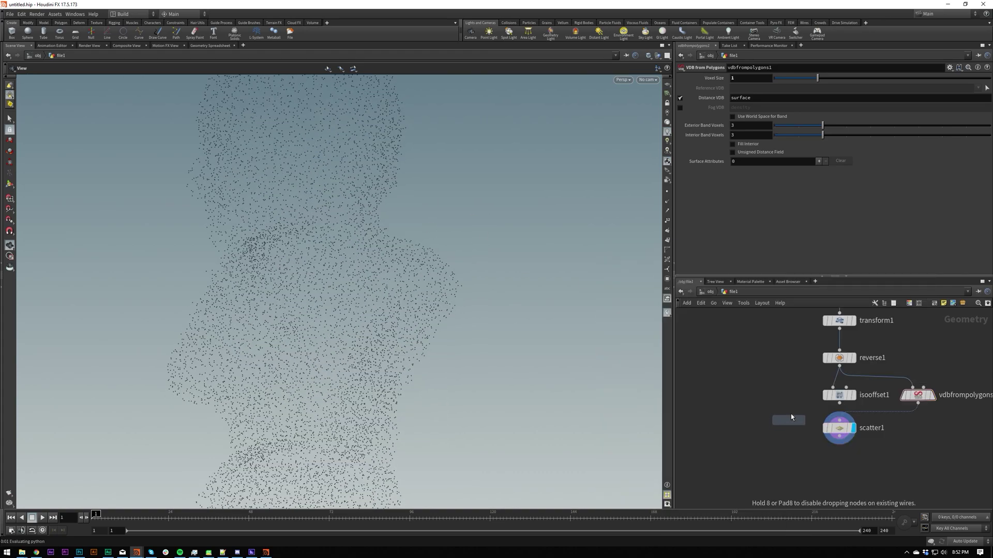
pyautogui.click(789, 340)
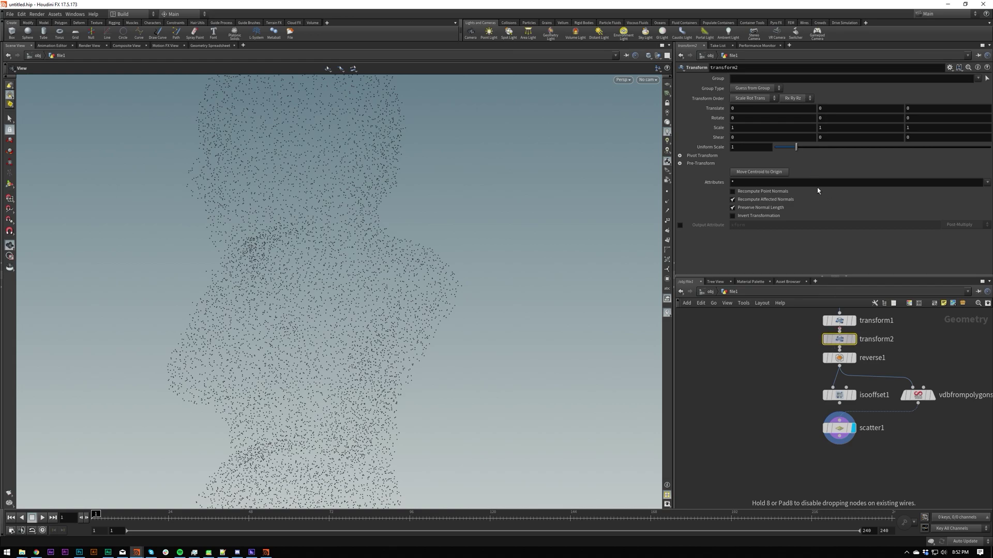
pyautogui.moveTo(833, 326); pyautogui.dragTo(838, 346)
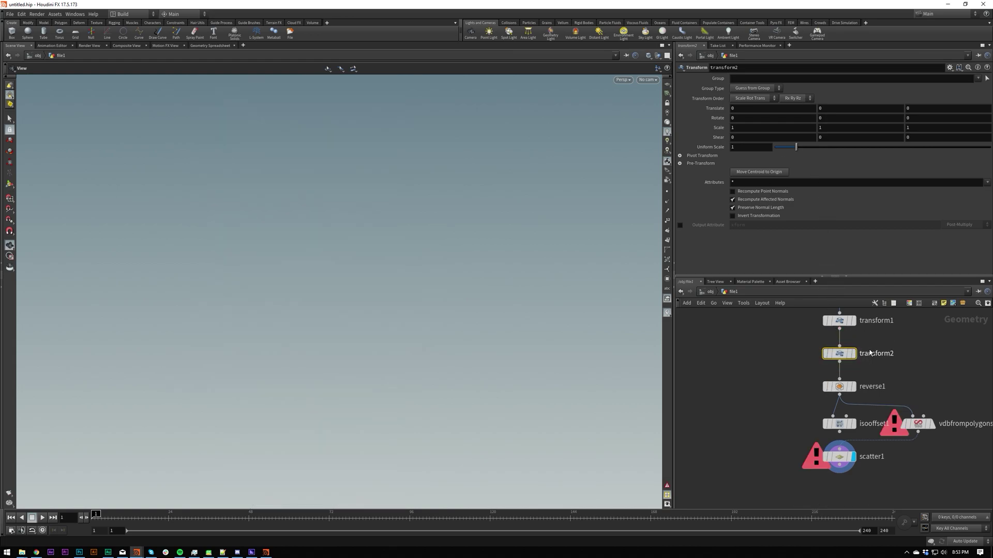
# Set transform2's uniform scale to 0.01 and frame the result in the viewport
pyautogui.click(744, 146)
pyautogui.write('.01')
pyautogui.press('Return')
pyautogui.press('g')
# Display the VDB from Polygons node and set its voxel size to 0.1
pyautogui.moveTo(935, 430)
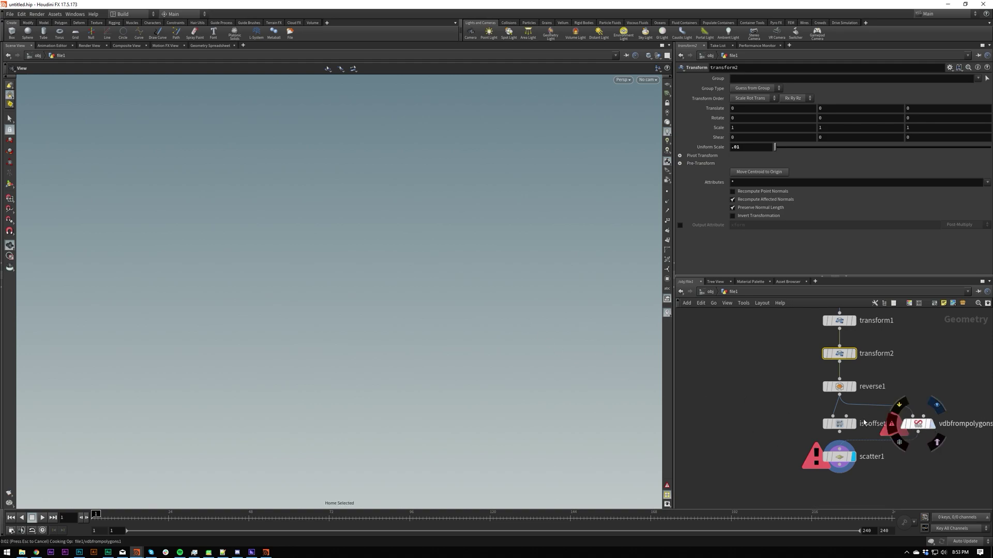
pyautogui.click(937, 405)
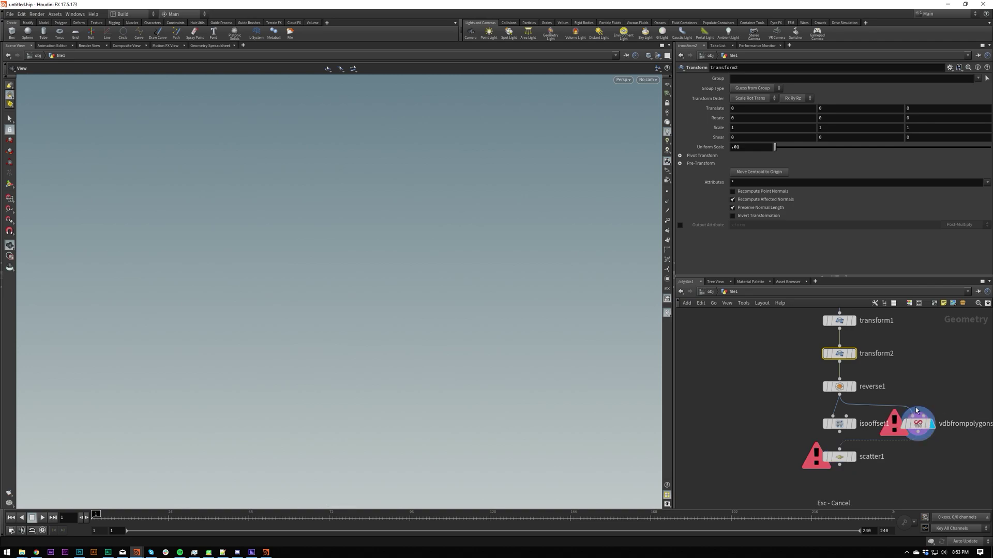
pyautogui.click(918, 424)
pyautogui.moveTo(747, 78); pyautogui.dragTo(729, 126)
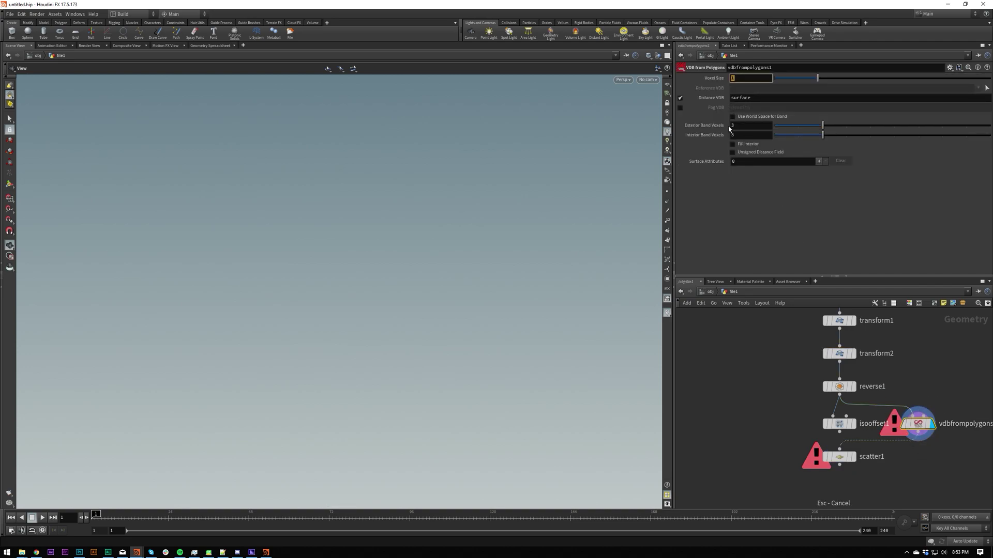
pyautogui.write('.1')
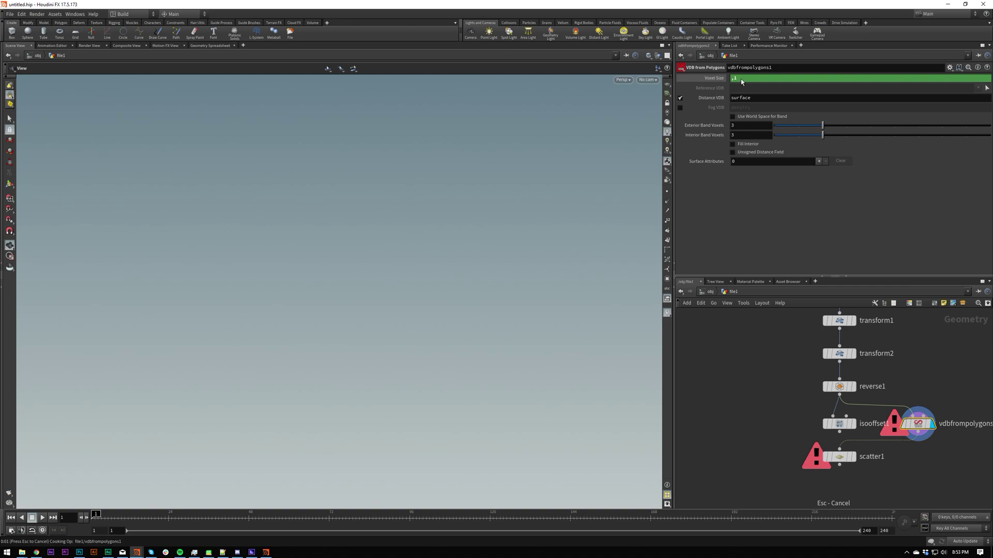
pyautogui.press('Return')
pyautogui.click(731, 79)
pyautogui.write('.')
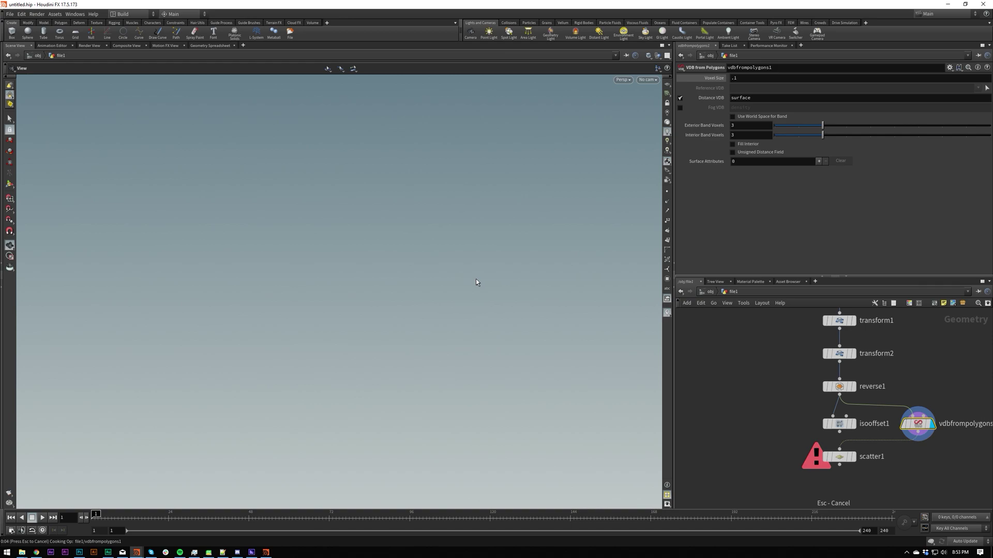
# Switch the VDB from Polygons output from Distance VDB to a density Fog VDB, and display the scatter1 node
pyautogui.keyDown('alt'); pyautogui.moveTo(450, 282); pyautogui.dragTo(385, 271); pyautogui.keyUp('alt')
pyautogui.keyDown('alt'); pyautogui.moveTo(385, 271); pyautogui.dragTo(409, 249, button='right'); pyautogui.keyUp('alt')
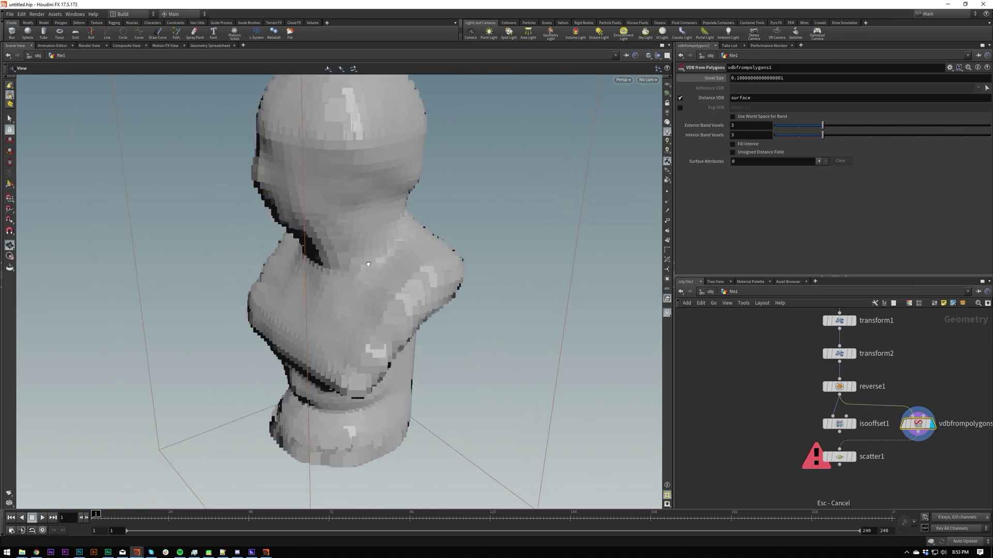
pyautogui.keyDown('alt'); pyautogui.moveTo(409, 248); pyautogui.dragTo(388, 241); pyautogui.keyUp('alt')
pyautogui.keyDown('alt'); pyautogui.moveTo(388, 241); pyautogui.dragTo(370, 277, button='right'); pyautogui.keyUp('alt')
pyautogui.keyDown('alt'); pyautogui.moveTo(370, 278); pyautogui.dragTo(429, 261); pyautogui.keyUp('alt')
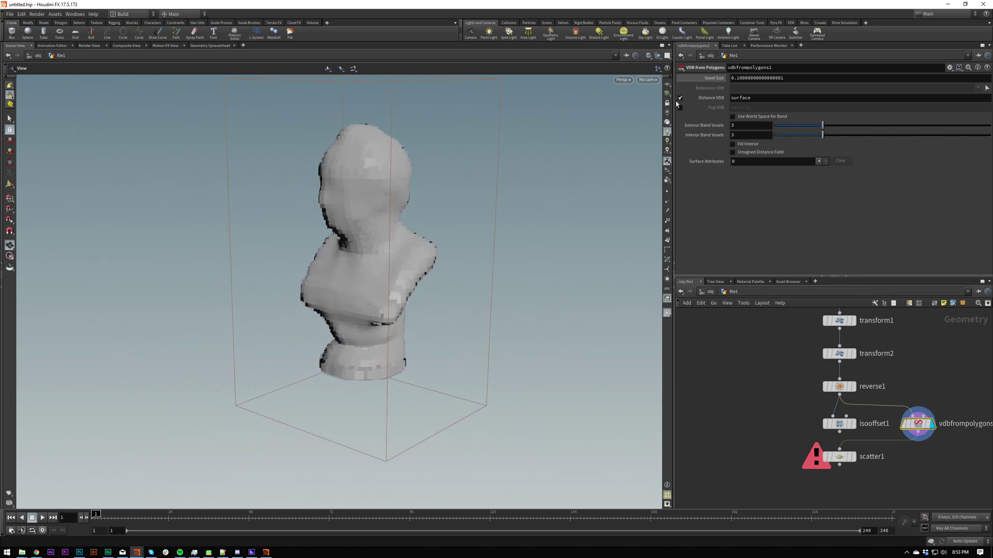
pyautogui.click(712, 102)
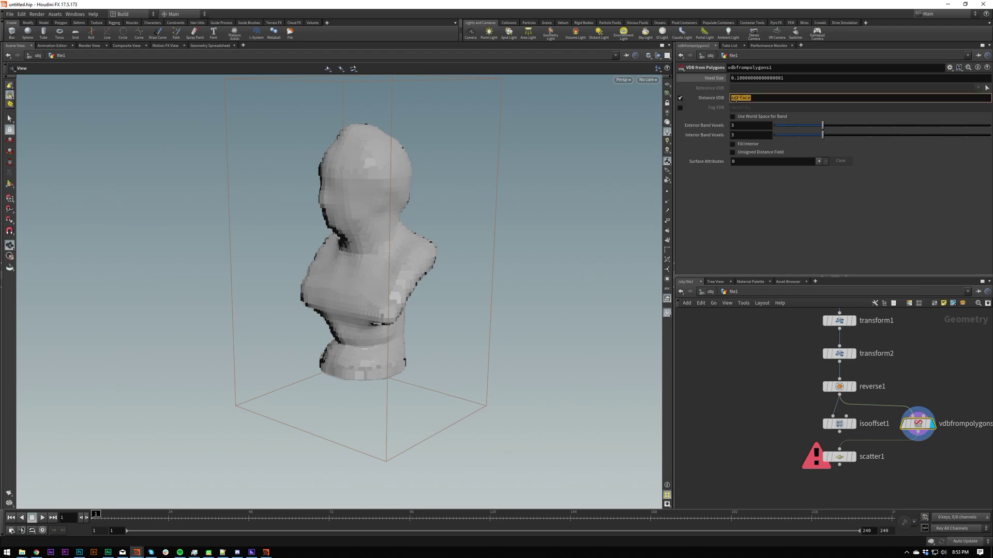
pyautogui.click(680, 98)
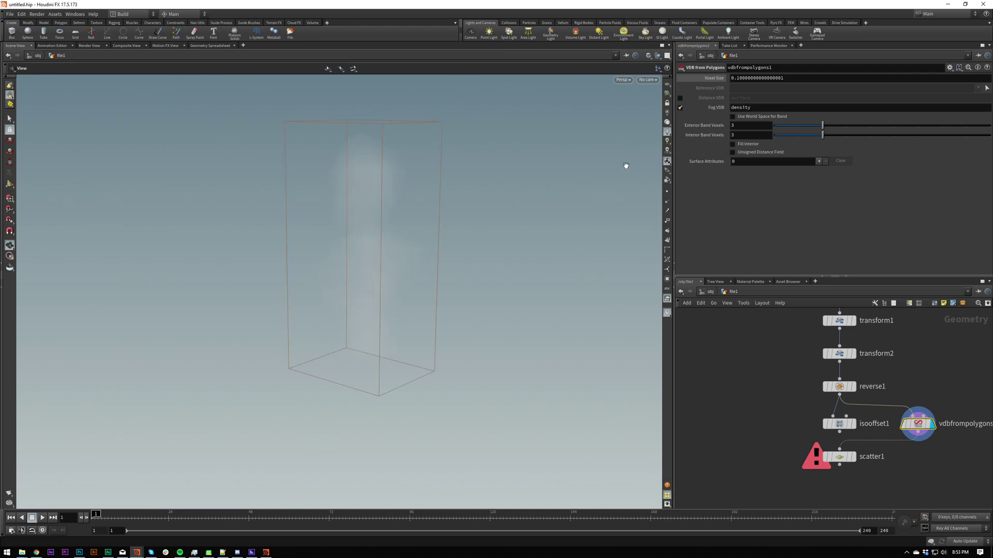
pyautogui.click(855, 458)
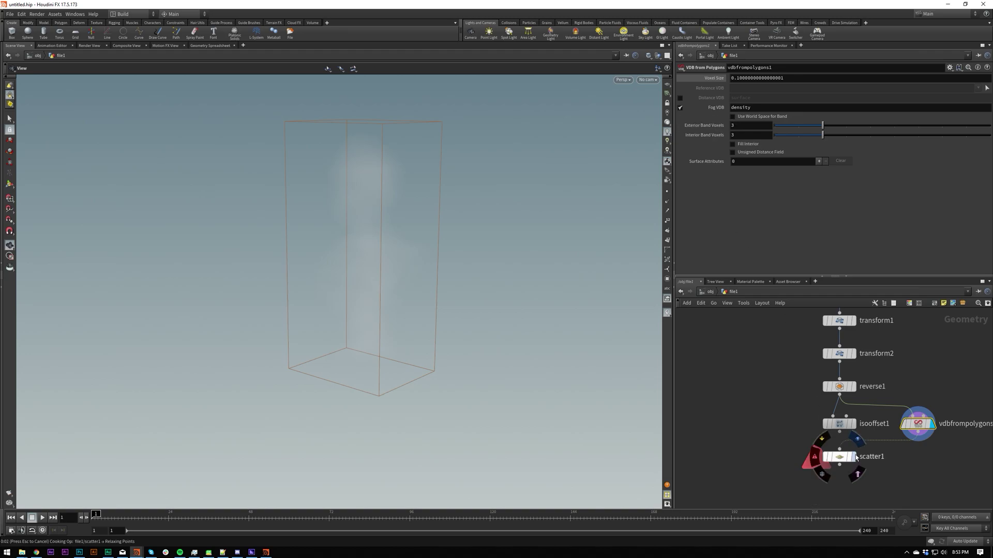
# Switch the VDB from Polygons output from Fog VDB to the surface Distance VDB and inspect the scattered points
pyautogui.moveTo(381, 221); pyautogui.dragTo(487, 225)
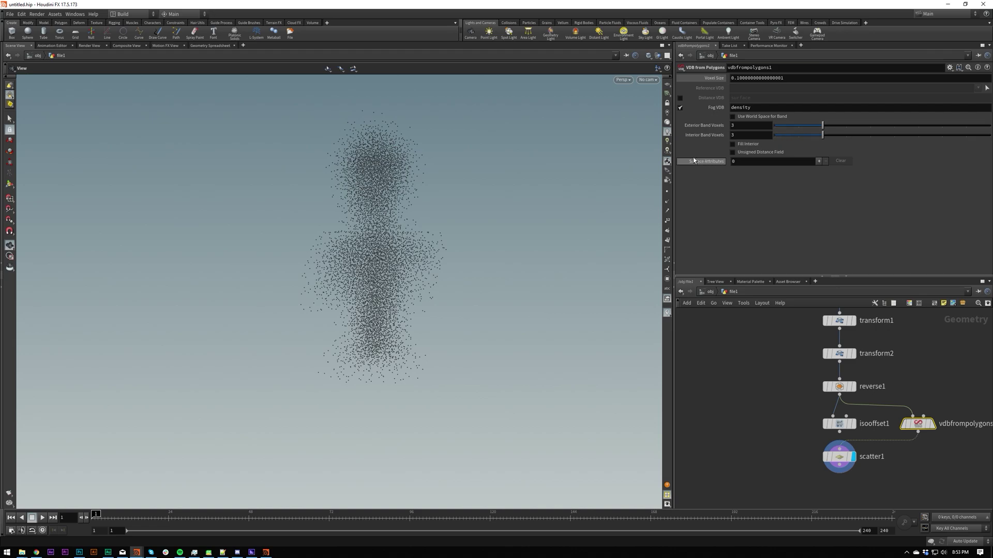
pyautogui.moveTo(393, 292); pyautogui.dragTo(420, 285)
pyautogui.moveTo(421, 286); pyautogui.dragTo(480, 196, button='right')
pyautogui.scroll(-5, 480, 196)
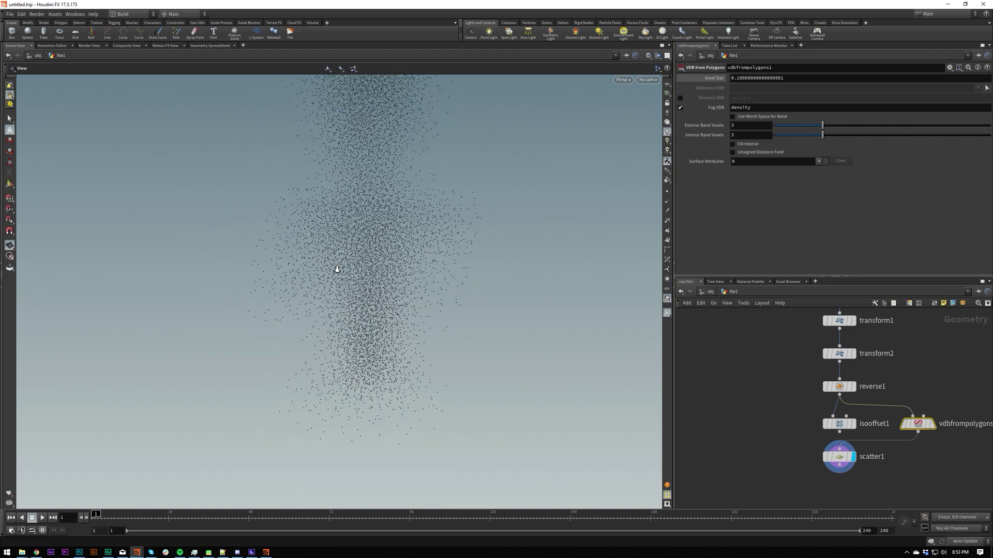
pyautogui.click(680, 107)
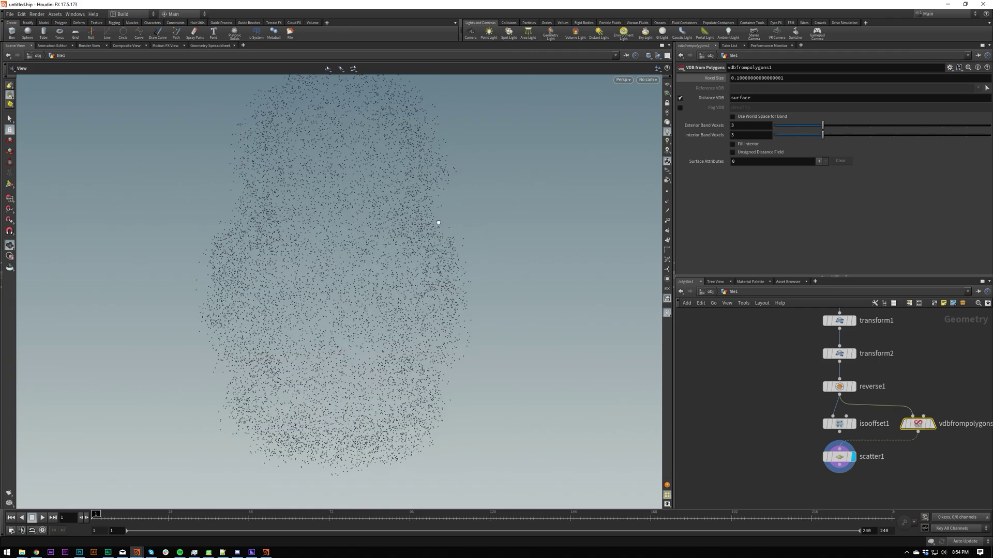
pyautogui.scroll(10, 438, 222)
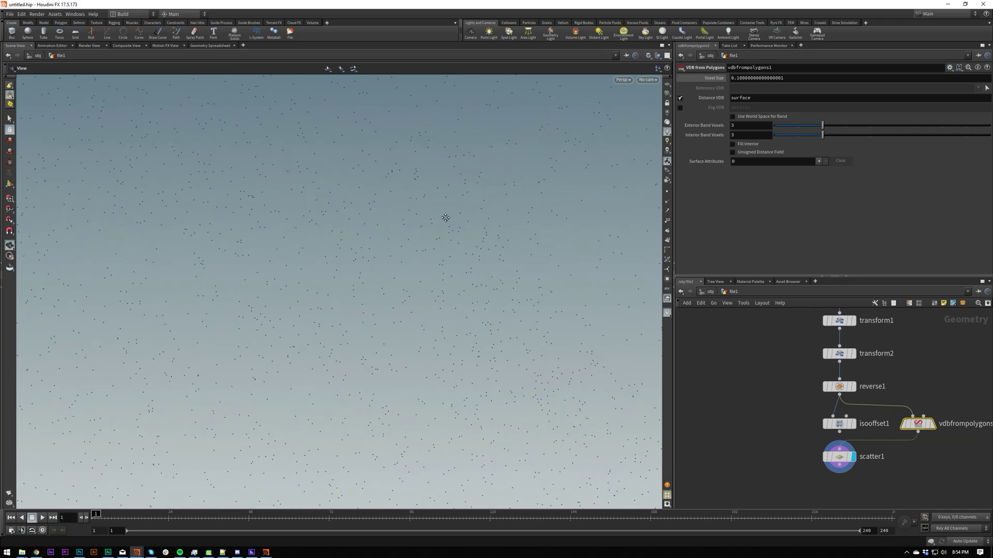
pyautogui.moveTo(209, 267); pyautogui.dragTo(106, 348, button='right')
pyautogui.moveTo(106, 348); pyautogui.dragTo(366, 244)
pyautogui.moveTo(366, 243); pyautogui.dragTo(331, 310, button='right')
pyautogui.moveTo(331, 311); pyautogui.dragTo(382, 321, button='middle')
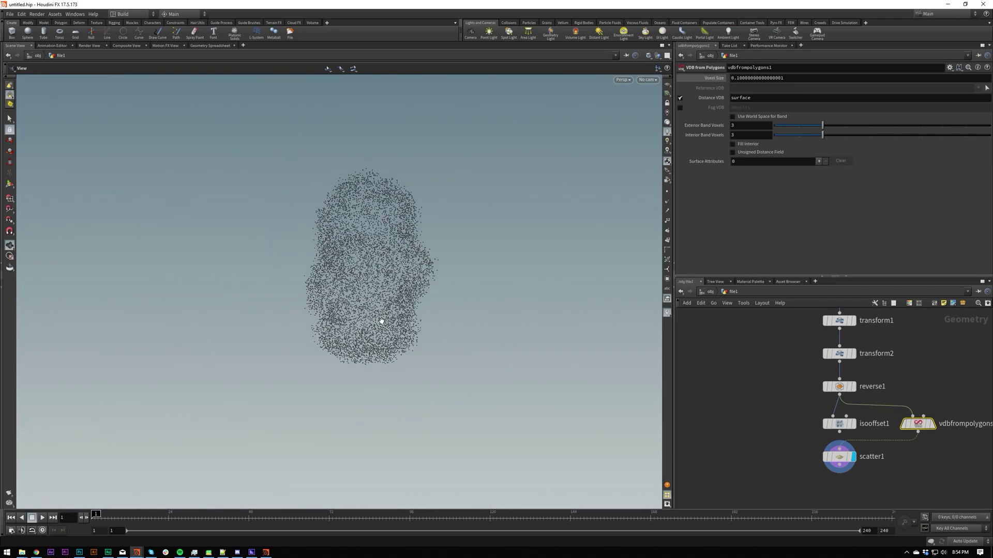
# Set the exterior band voxels to 7 and enable the density Fog VDB alongside the surface Distance VDB
pyautogui.moveTo(381, 322); pyautogui.dragTo(361, 259)
pyautogui.moveTo(361, 259); pyautogui.dragTo(466, 218, button='right')
pyautogui.click(906, 126)
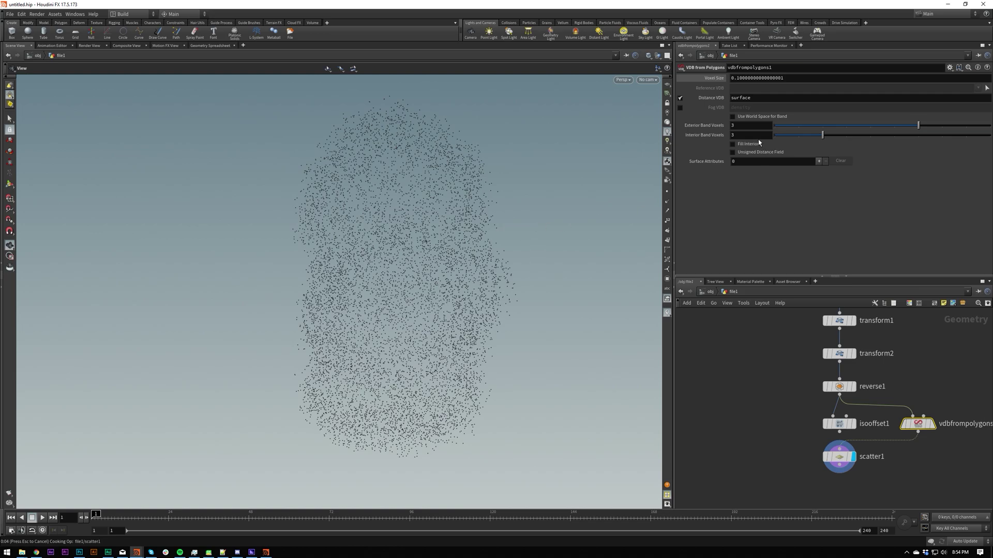
pyautogui.click(681, 107)
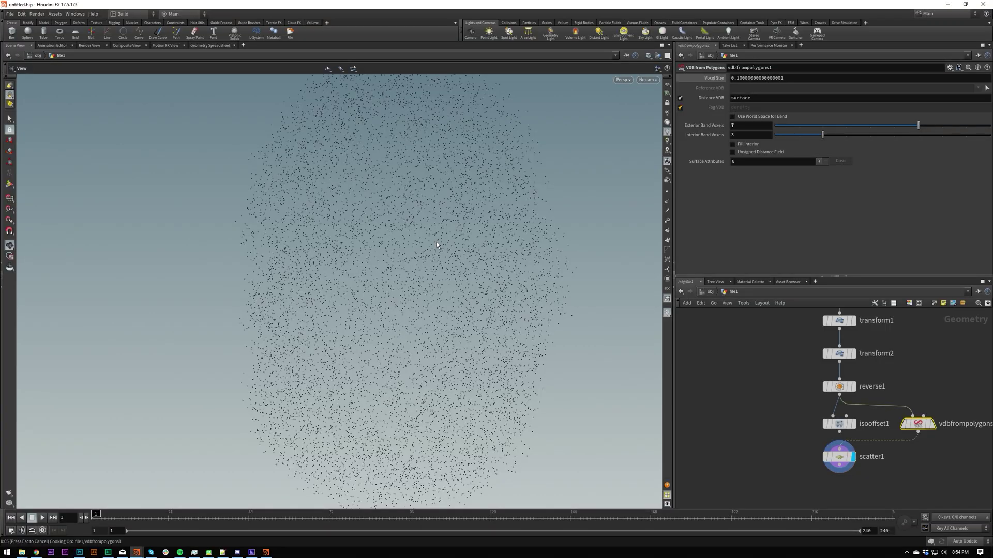
pyautogui.moveTo(515, 238); pyautogui.dragTo(429, 272)
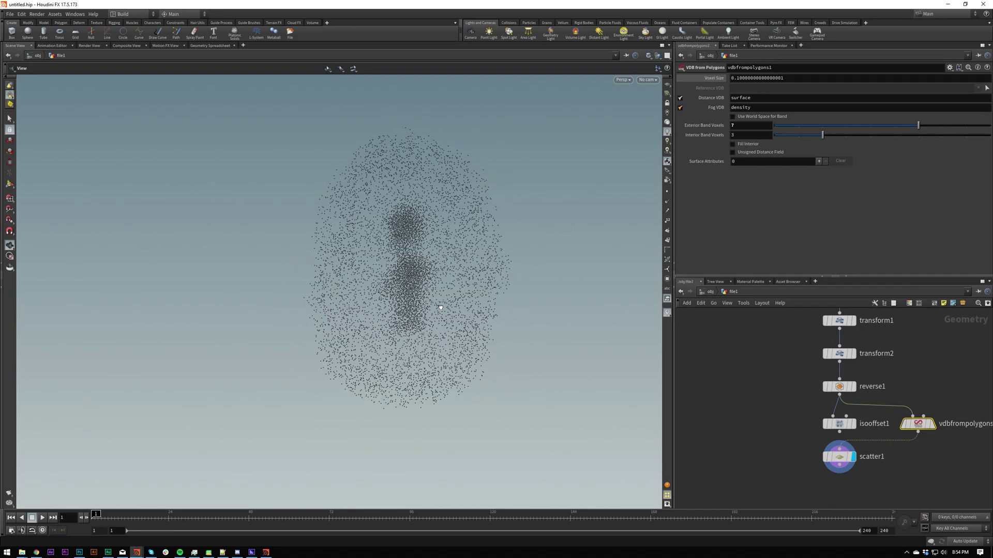
pyautogui.moveTo(429, 272); pyautogui.dragTo(438, 307, button='right')
pyautogui.keyDown('alt'); pyautogui.moveTo(437, 307); pyautogui.dragTo(428, 326); pyautogui.keyUp('alt')
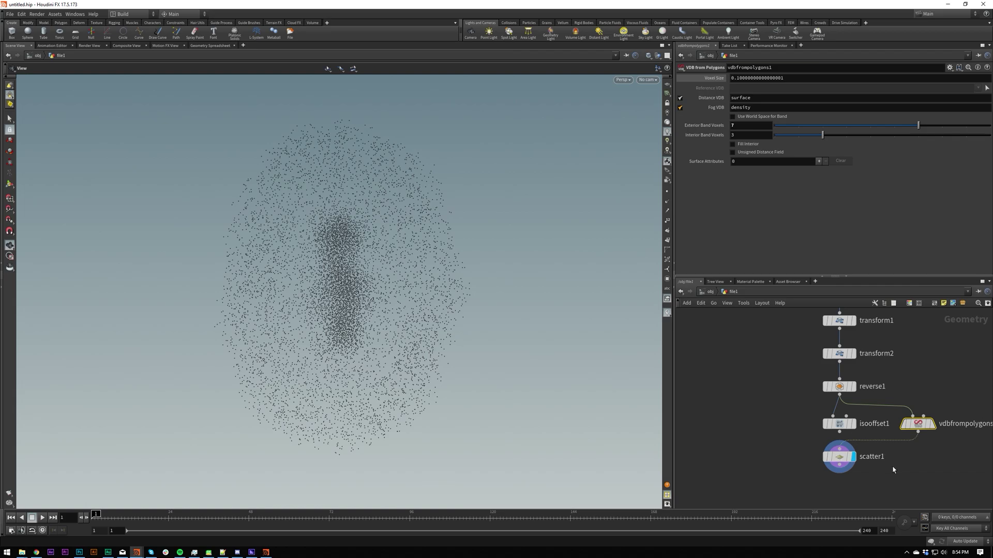
# Cut the wire between vdbfrompolygons1 and scatter1
pyautogui.press('y')
pyautogui.moveTo(898, 429); pyautogui.dragTo(925, 486)
pyautogui.moveTo(948, 480); pyautogui.dragTo(869, 465, button='middle')
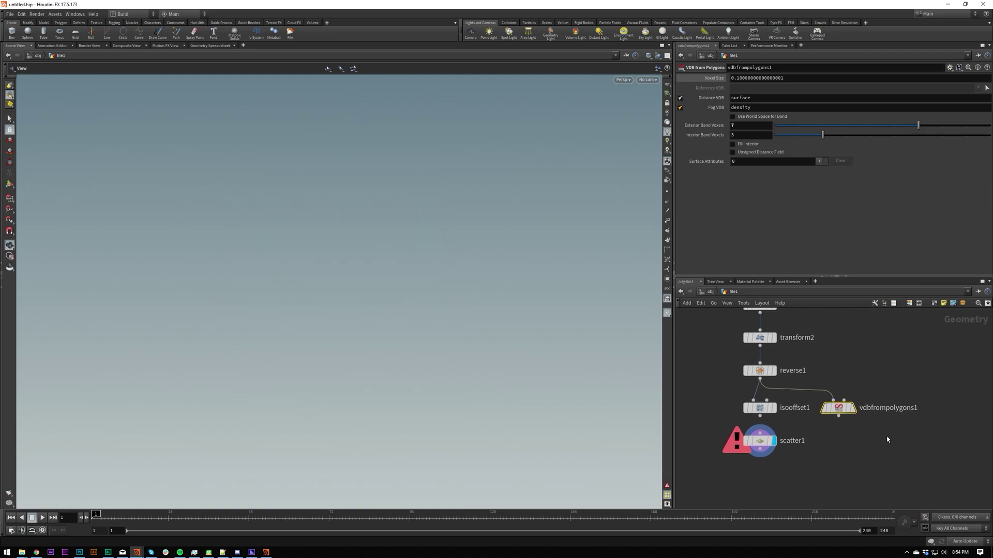
# Add a Points from Volume node beside vdbfrompolygons1 and connect its input to reverse1
pyautogui.press('Tab')
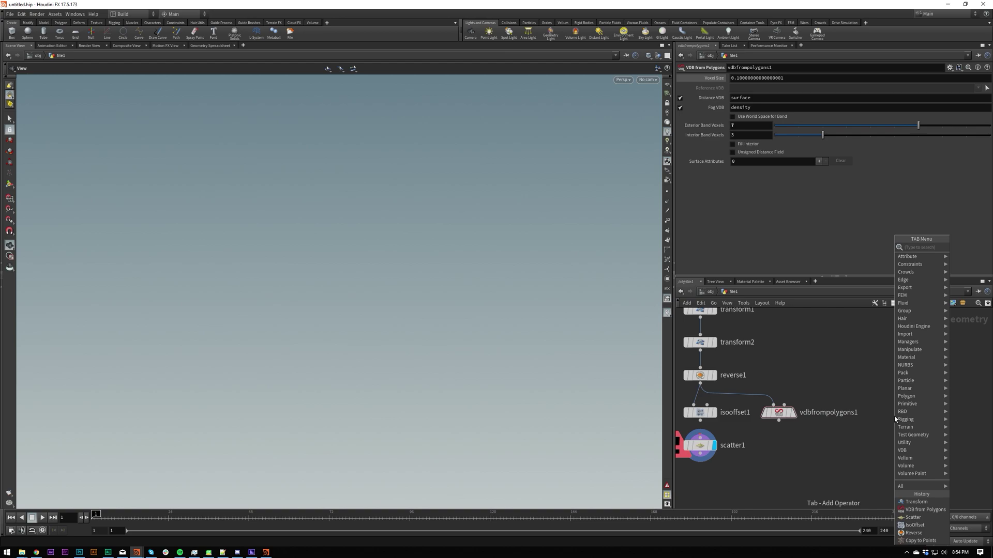
pyautogui.write('point from')
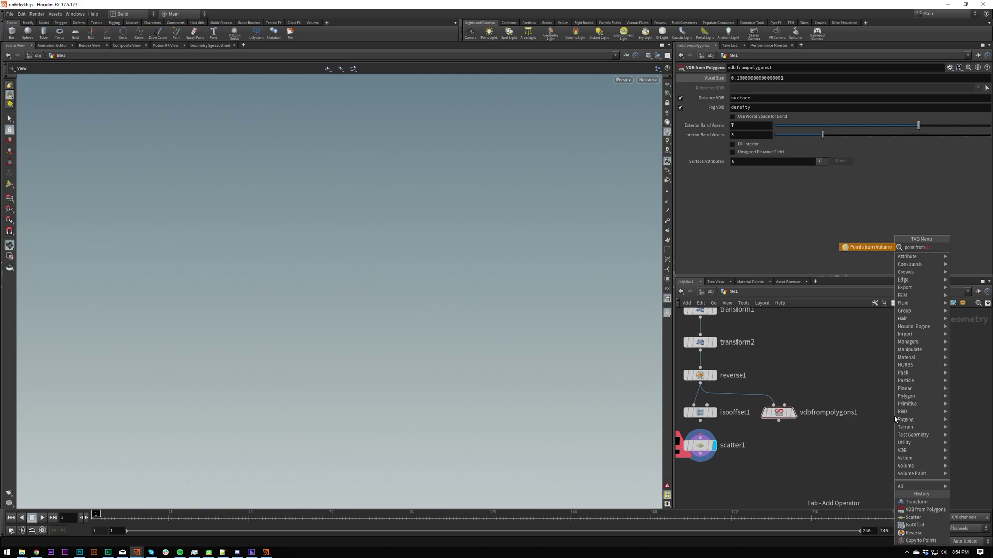
pyautogui.press('Return')
pyautogui.click(887, 414)
pyautogui.click(888, 406)
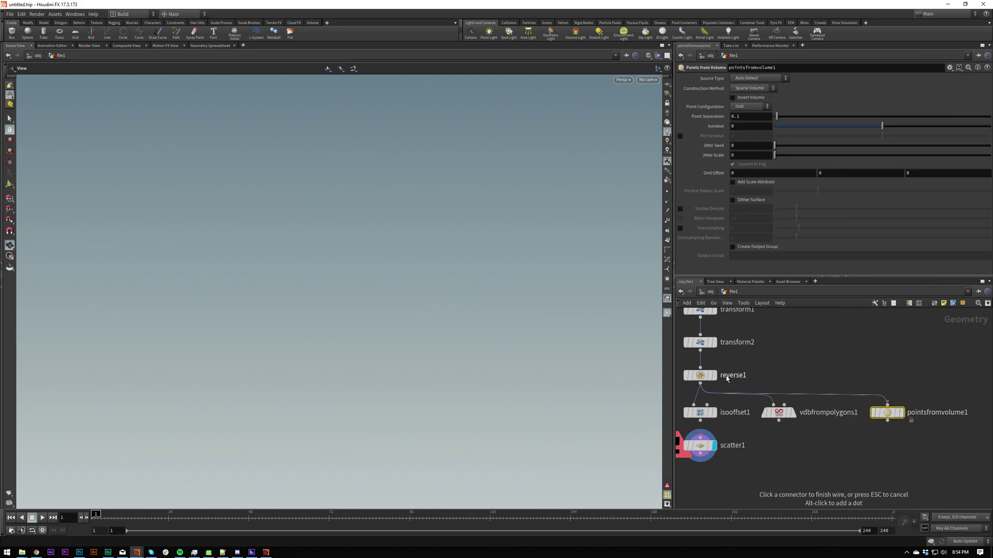
pyautogui.click(727, 379)
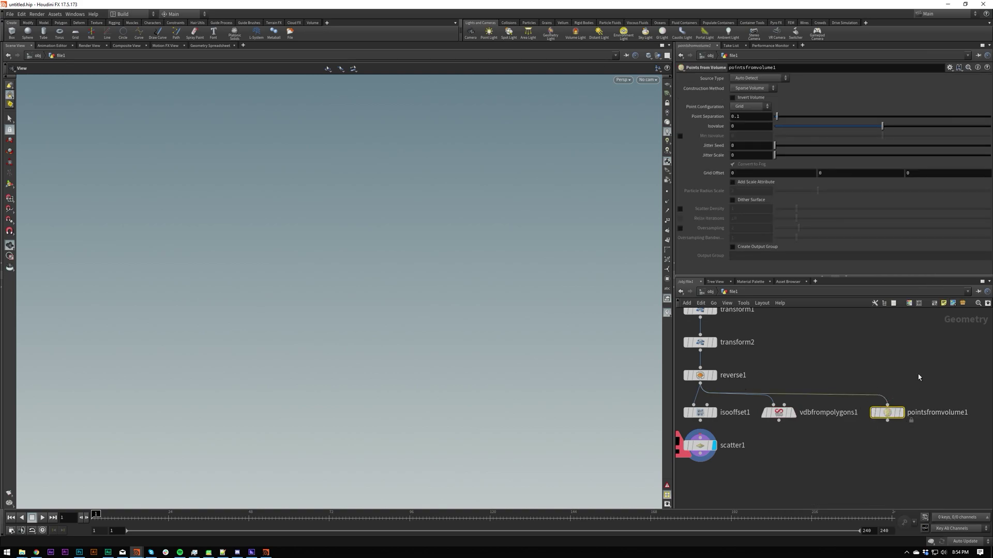
# Display pointsfromvolume1 and inspect the points filling the bust up close
pyautogui.click(901, 423)
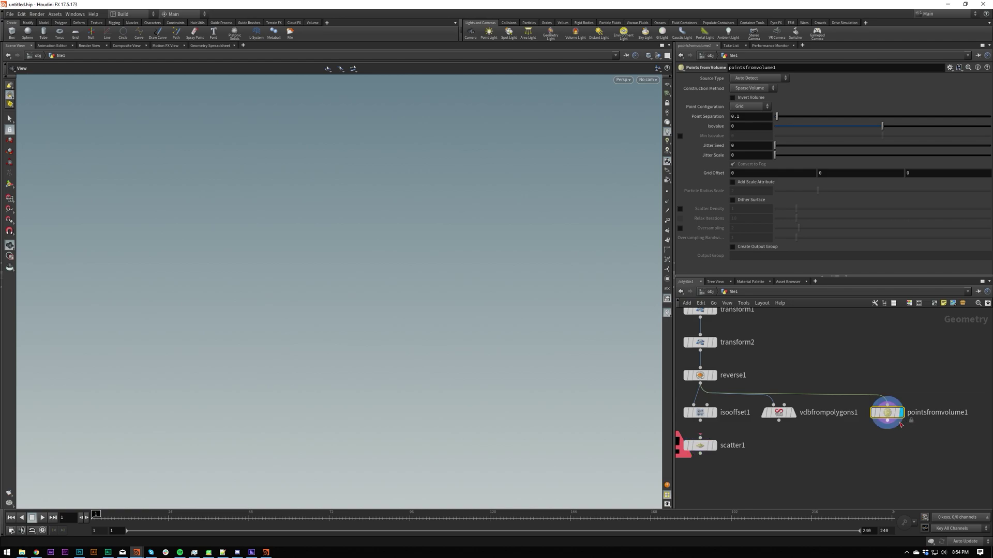
pyautogui.moveTo(338, 312); pyautogui.dragTo(500, 194, button='right')
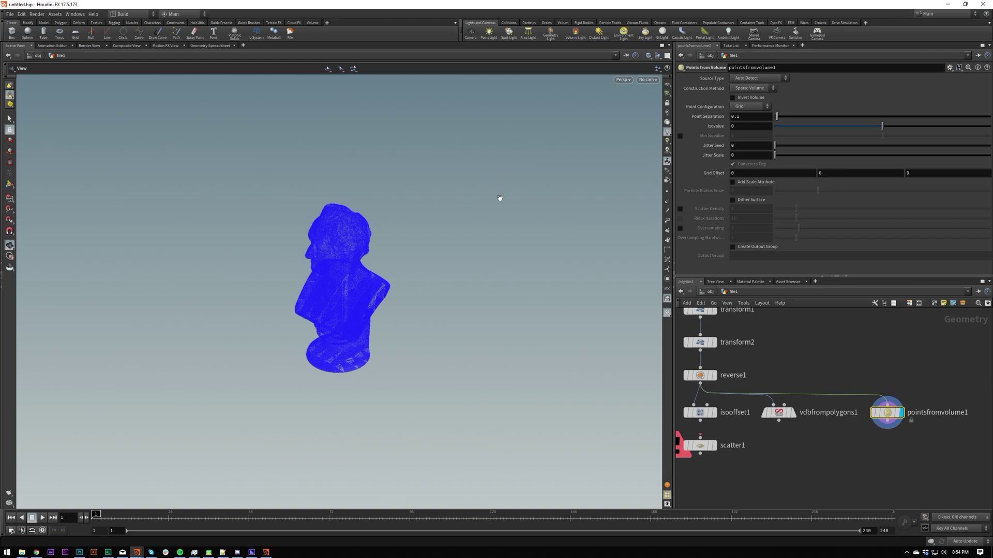
pyautogui.scroll(-10, 268, 392)
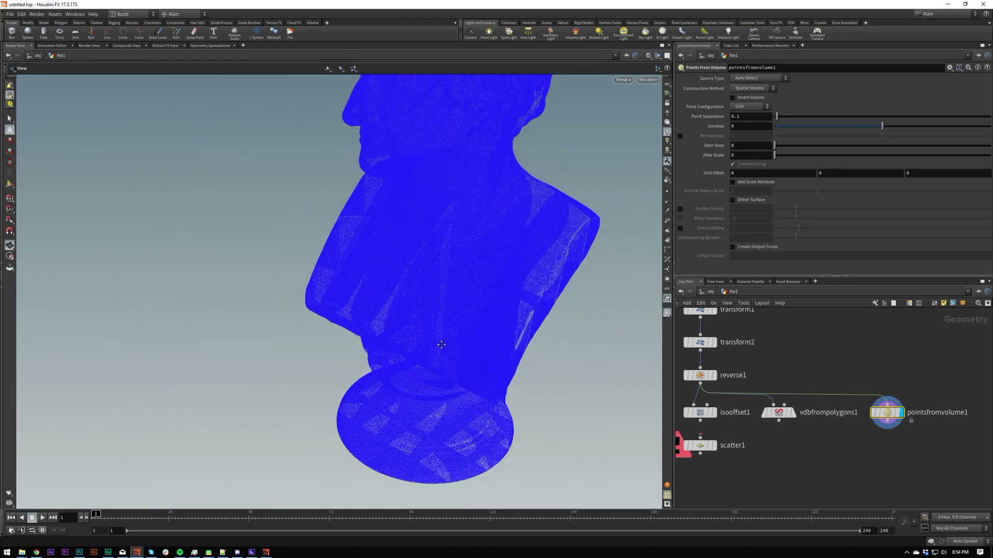
pyautogui.moveTo(441, 345); pyautogui.dragTo(397, 365, button='middle')
# Add a Sphere node above pointsfromvolume1 and wire it into that node's input in place of reverse1
pyautogui.press('Tab')
pyautogui.write('sphe')
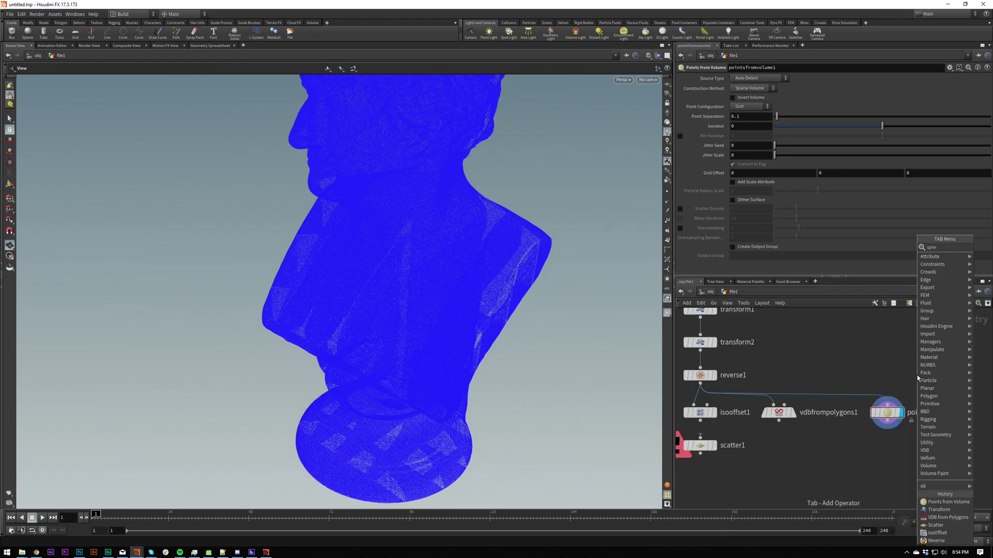
pyautogui.press('Return')
pyautogui.click(880, 360)
pyautogui.click(888, 370)
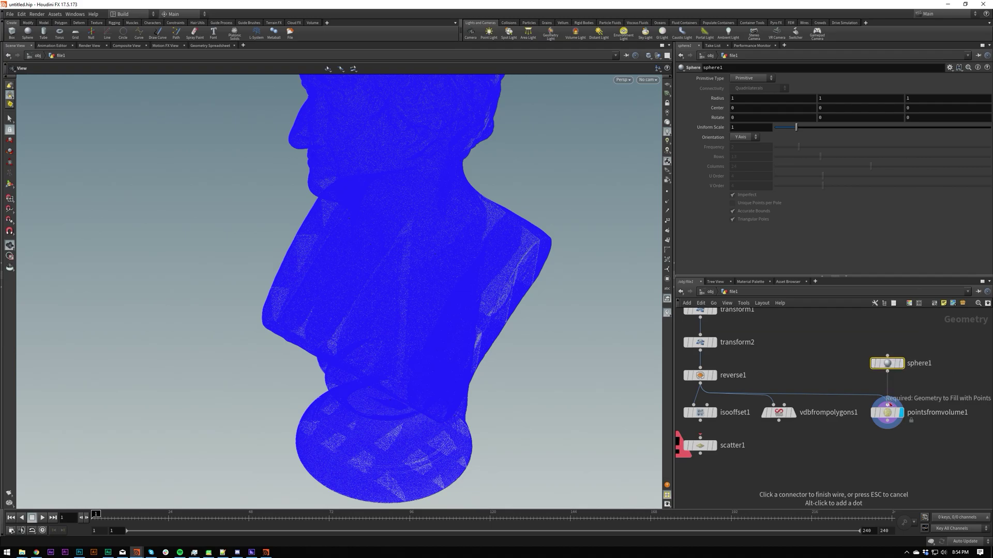
pyautogui.click(887, 405)
pyautogui.click(888, 412)
pyautogui.scroll(-5, 503, 348)
pyautogui.scroll(3, 505, 290)
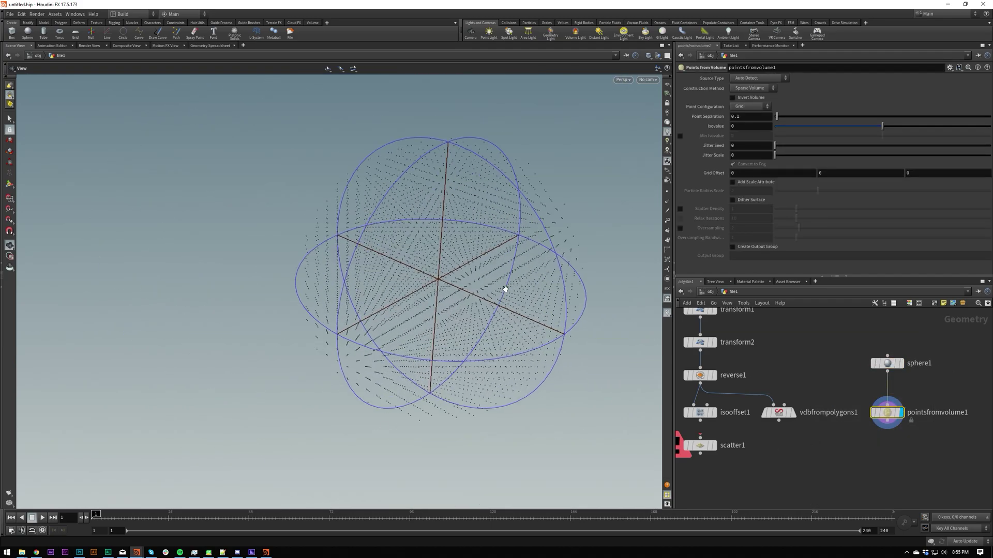
pyautogui.moveTo(506, 290); pyautogui.dragTo(399, 295)
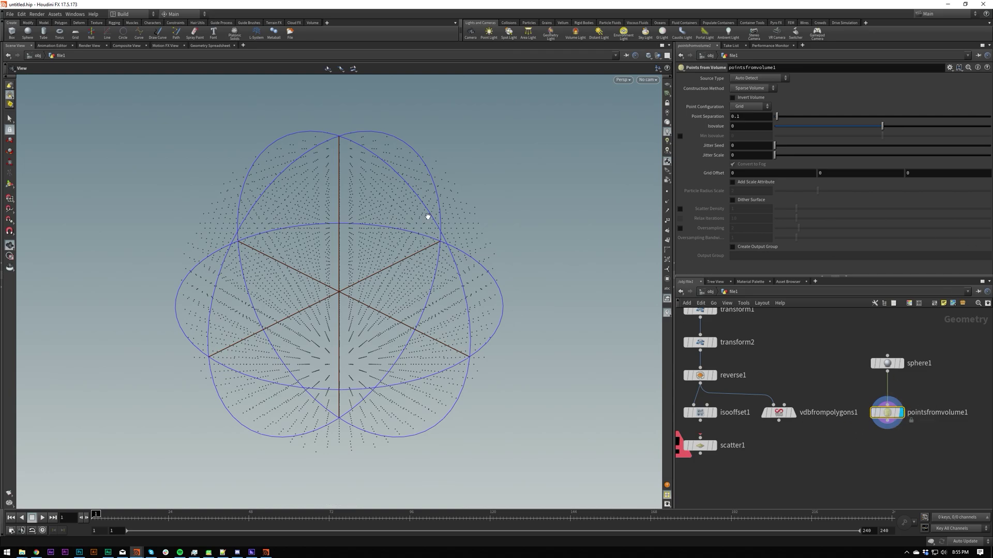
pyautogui.moveTo(428, 217); pyautogui.dragTo(497, 269)
# Look inside the pointsfromvolume1 network, search its nodes for "vol", and return to the file1 level
pyautogui.doubleClick(881, 414)
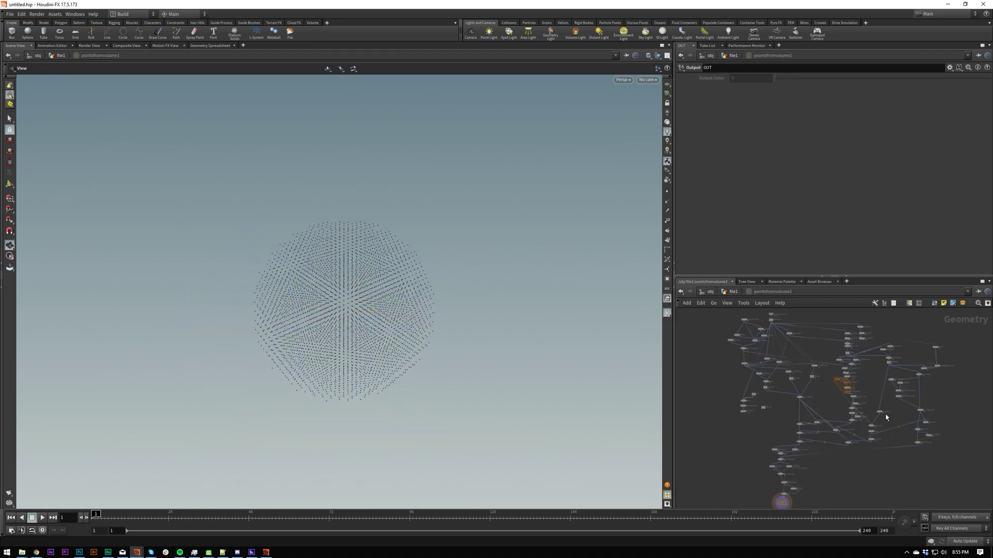
pyautogui.moveTo(836, 424); pyautogui.dragTo(820, 449, button='middle')
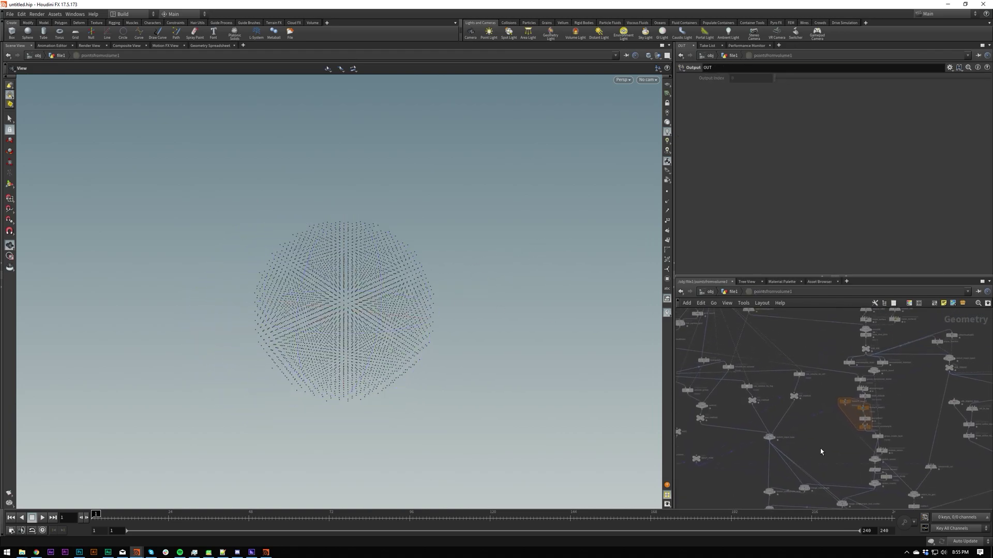
pyautogui.scroll(-3, 820, 449)
pyautogui.hotkey('ctrl', 'f')
pyautogui.write('vol')
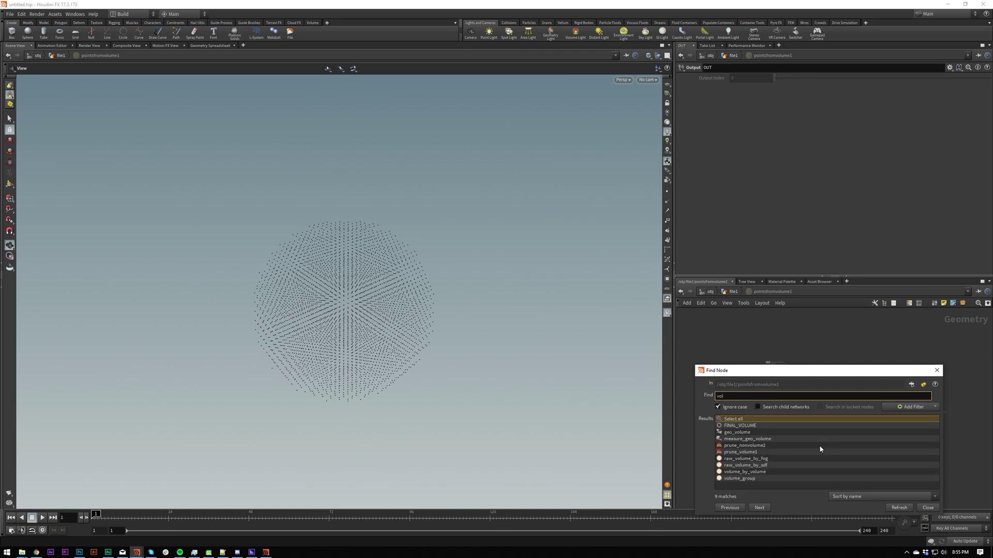
pyautogui.press('Escape')
pyautogui.press('u')
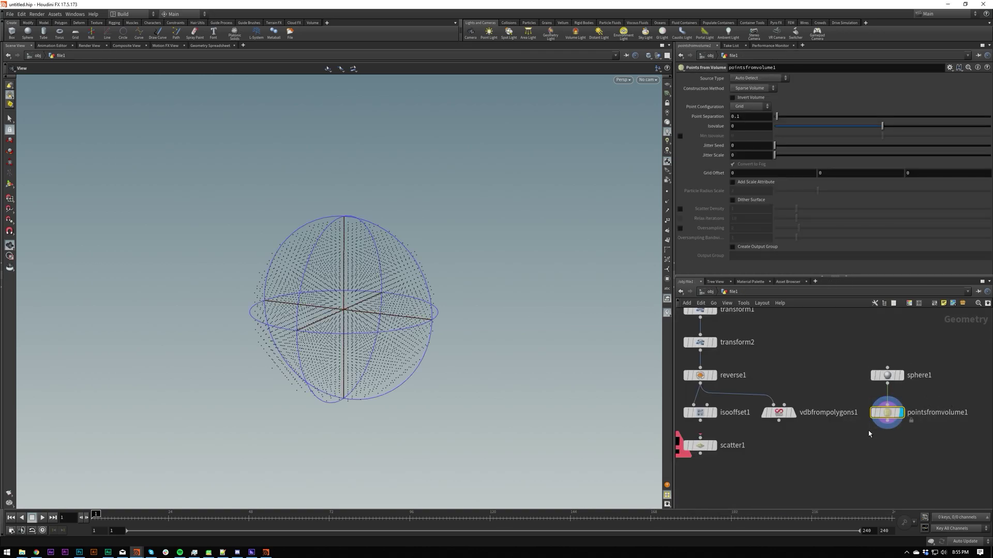
pyautogui.hotkey('ctrl', 'f')
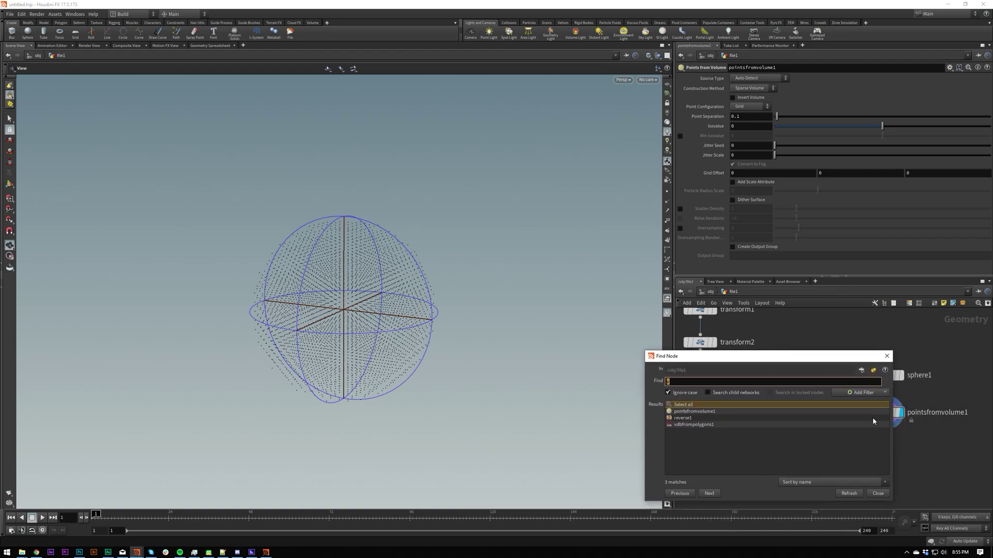
pyautogui.press('Escape')
# Set pointsfromvolume1's isovalue to 0.04 and check the parameters of isooffset1
pyautogui.moveTo(918, 450); pyautogui.dragTo(867, 440, button='middle')
pyautogui.moveTo(869, 378); pyautogui.dragTo(867, 378)
pyautogui.click(866, 412)
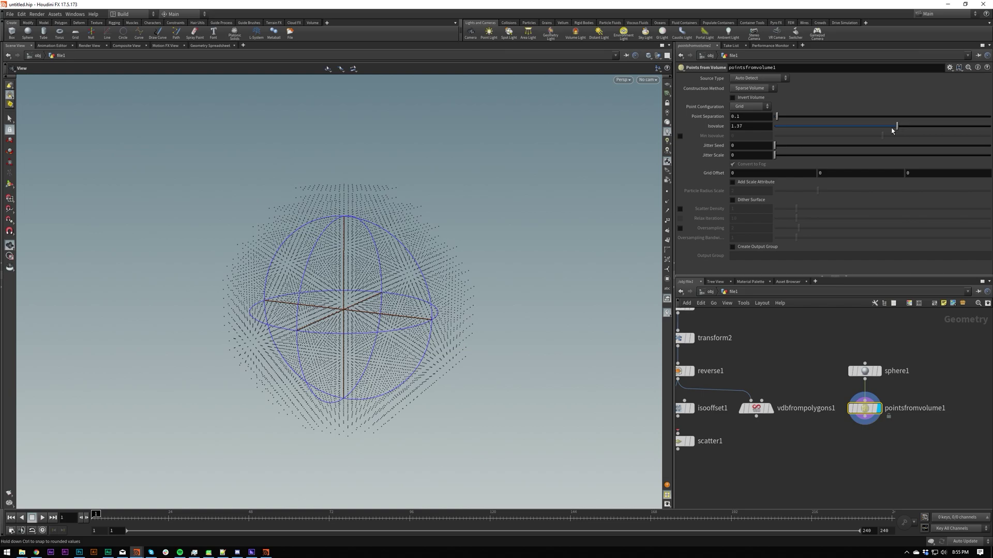
pyautogui.moveTo(884, 129); pyautogui.dragTo(883, 132)
pyautogui.moveTo(707, 403); pyautogui.dragTo(758, 397, button='middle')
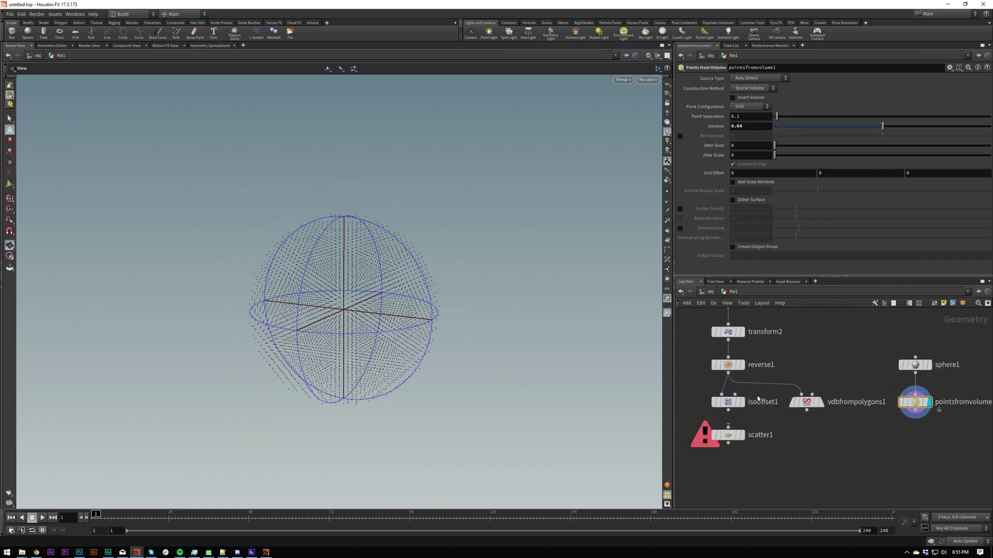
pyautogui.click(740, 405)
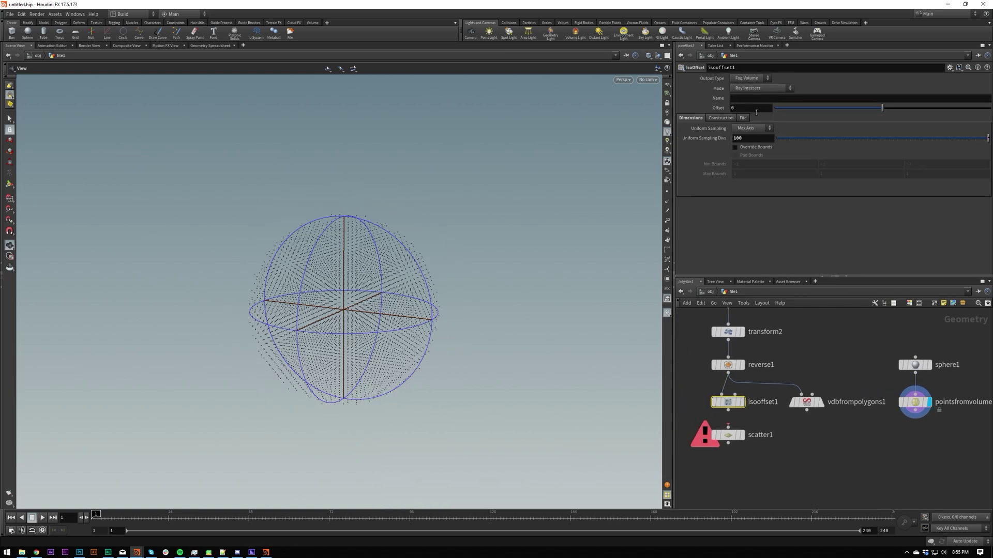
# Enable pointsfromvolume1's Min Isovalue, set it to -0.25, and turn on Invert Volume
pyautogui.click(915, 402)
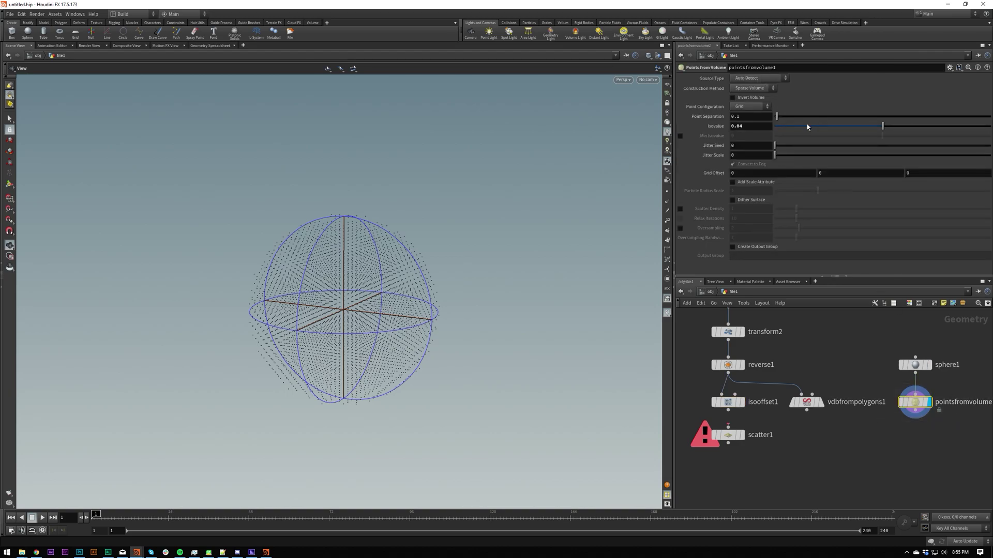
pyautogui.click(680, 136)
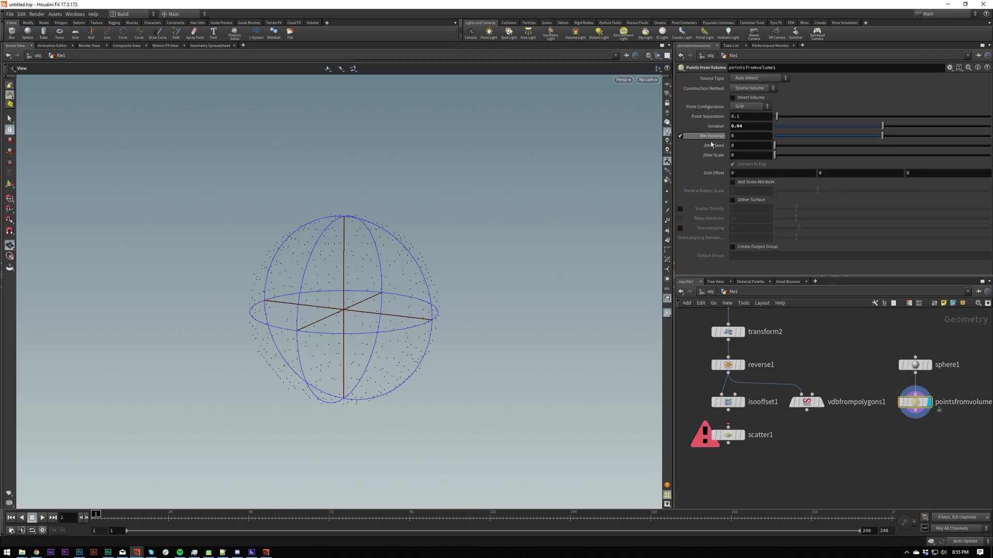
pyautogui.moveTo(882, 136); pyautogui.dragTo(874, 144)
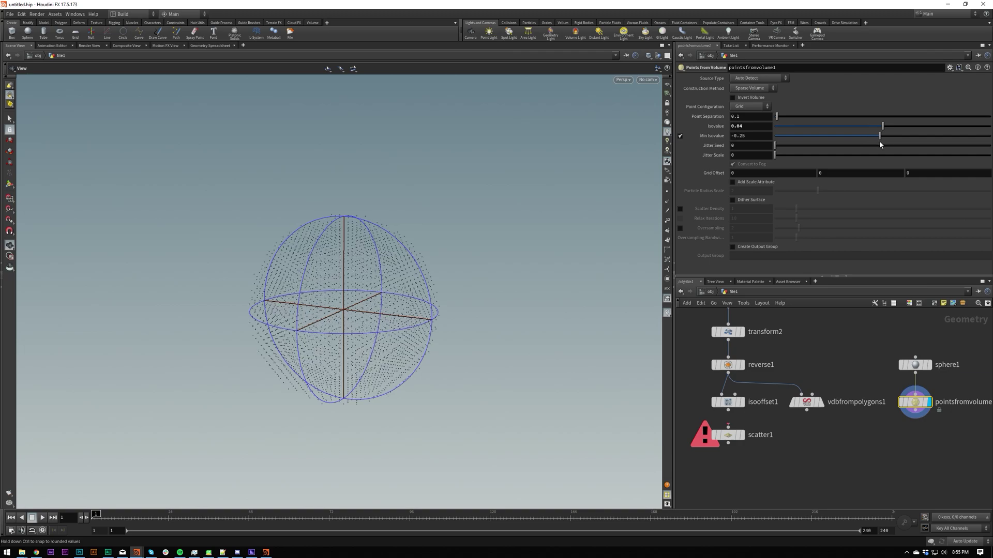
pyautogui.moveTo(536, 217); pyautogui.dragTo(515, 241)
pyautogui.click(736, 101)
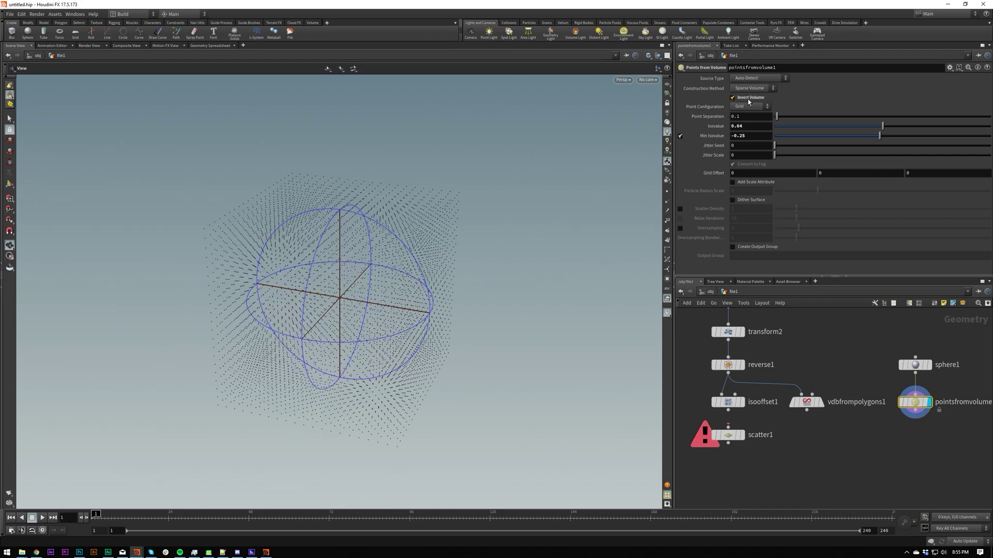
pyautogui.moveTo(410, 224); pyautogui.dragTo(336, 262)
# Add a Bound node beside pointsfromvolume1, wire sphere1 into it and display the bounding box
pyautogui.moveTo(926, 463); pyautogui.dragTo(826, 464, button='middle')
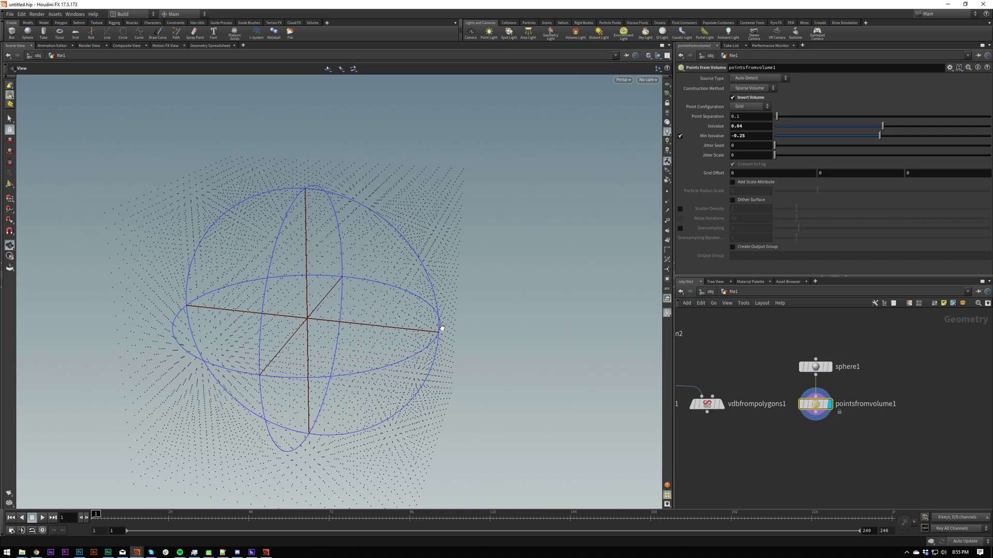
pyautogui.press('Tab')
pyautogui.moveTo(900, 389)
pyautogui.write('bou')
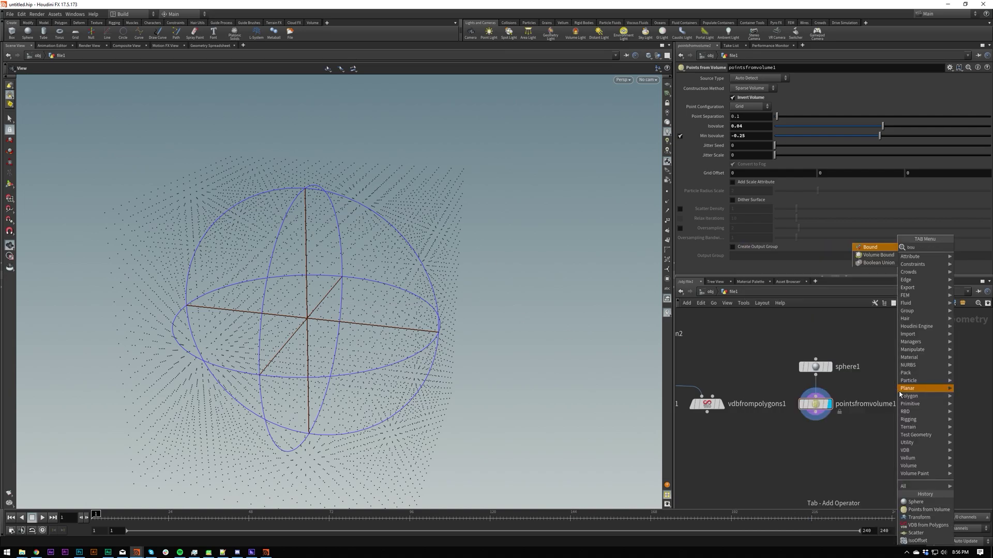
pyautogui.press('Return')
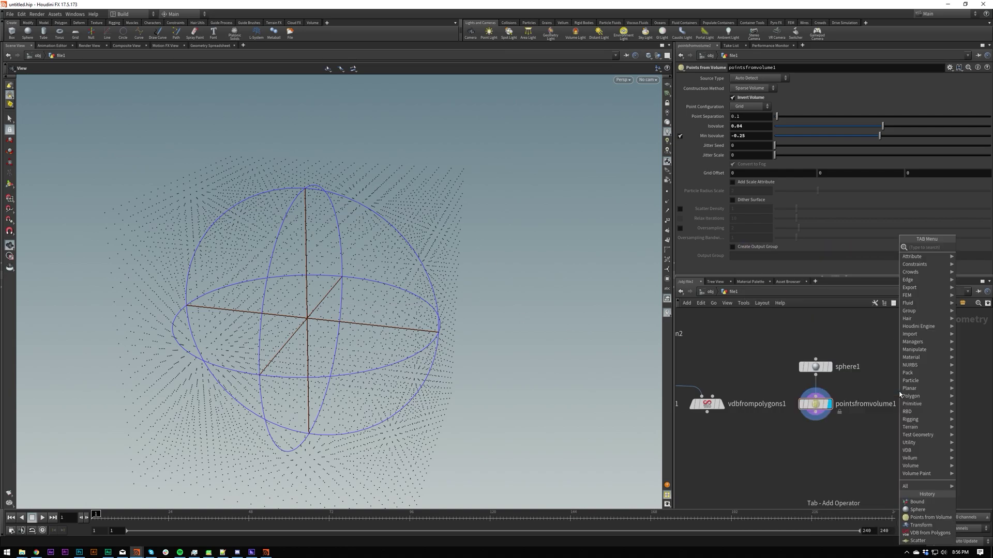
pyautogui.write('bou')
pyautogui.press('Return')
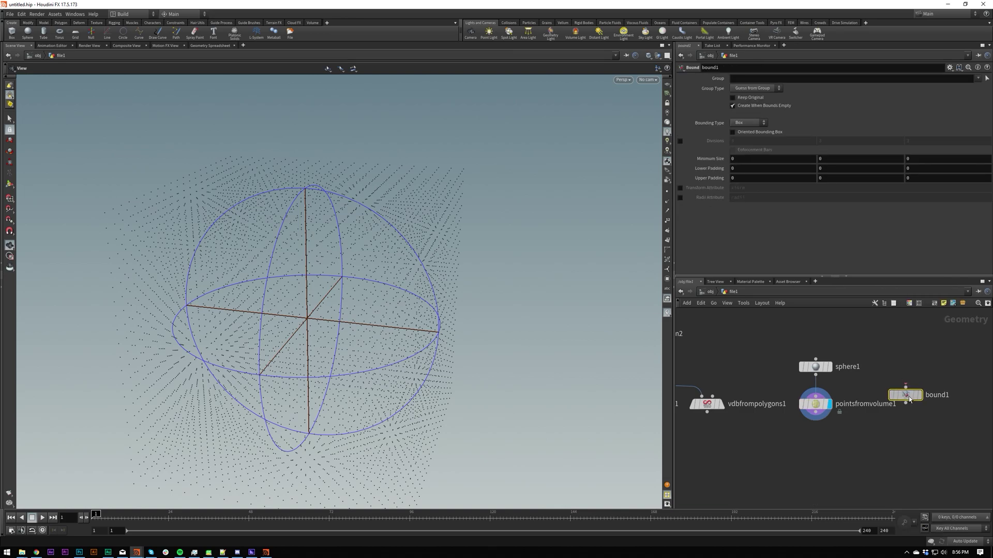
pyautogui.click(923, 404)
pyautogui.click(936, 404)
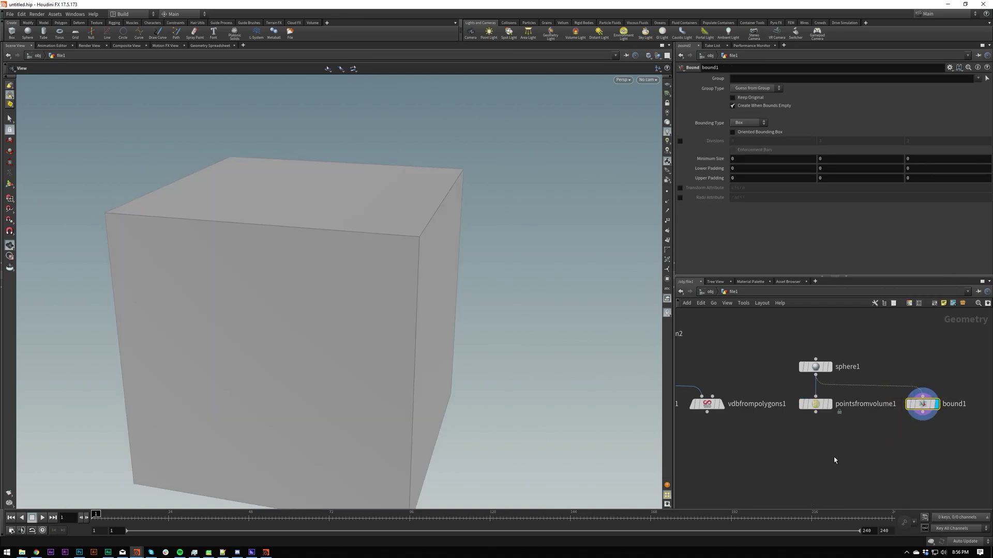
# Alternate the display between bound1 and pointsfromvolume1 to compare box and points, and delete bound1
pyautogui.click(829, 404)
pyautogui.click(935, 403)
pyautogui.click(829, 404)
pyautogui.click(935, 403)
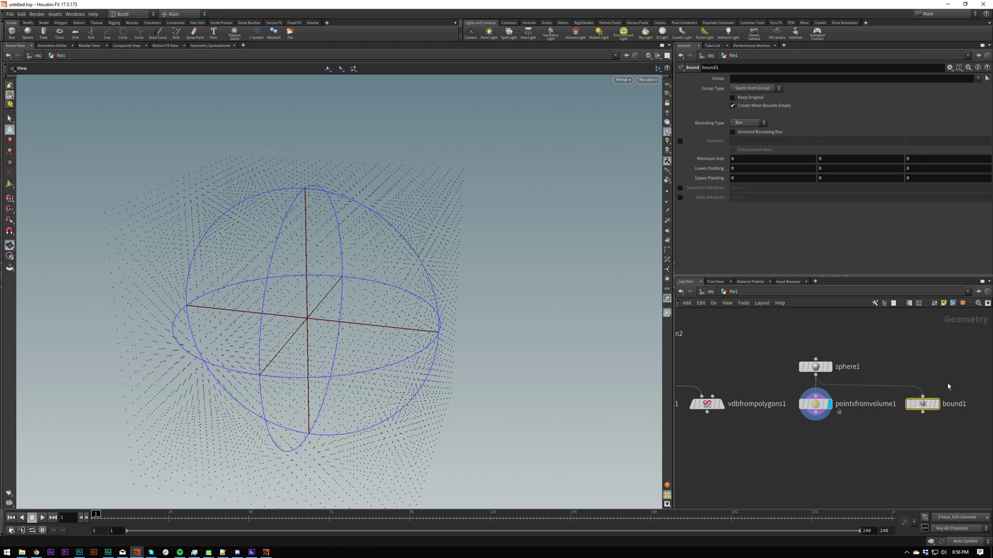
pyautogui.press('r')
pyautogui.moveTo(827, 466); pyautogui.dragTo(794, 391)
pyautogui.press('r')
pyautogui.moveTo(905, 456); pyautogui.dragTo(961, 391)
pyautogui.press('r')
pyautogui.moveTo(822, 453); pyautogui.dragTo(793, 389)
pyautogui.press('r')
pyautogui.moveTo(917, 457); pyautogui.dragTo(952, 390)
pyautogui.press('r')
pyautogui.moveTo(891, 448); pyautogui.dragTo(960, 378)
pyautogui.press('Delete')
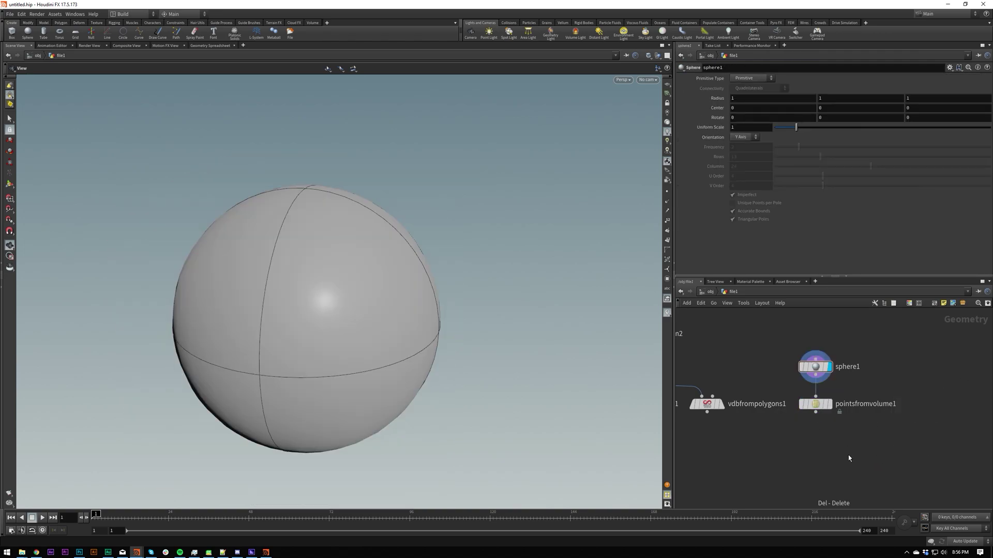
# Display pointsfromvolume1 again and turn off its Invert Volume option, inspecting the points around the sphere
pyautogui.click(827, 404)
pyautogui.scroll(-3, 491, 217)
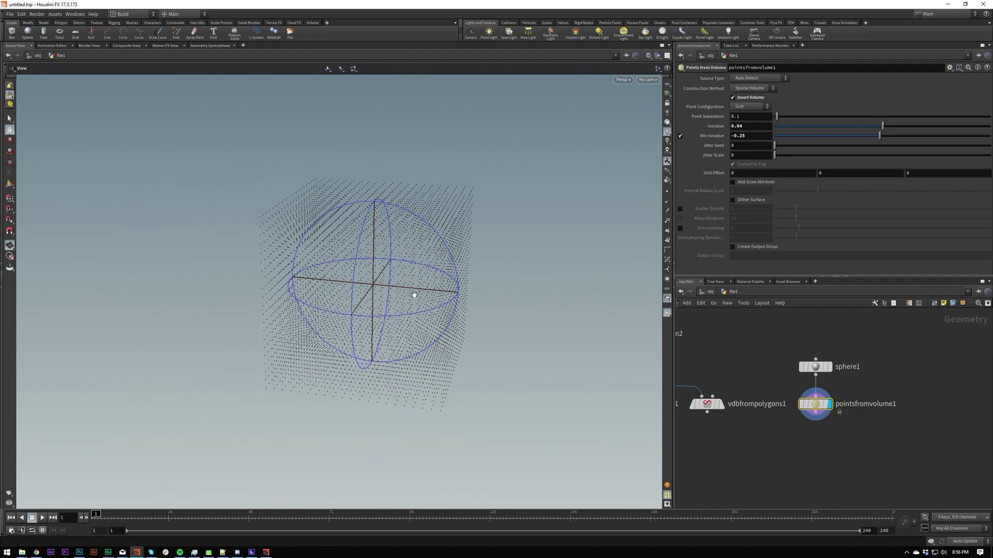
pyautogui.moveTo(413, 295); pyautogui.dragTo(377, 318)
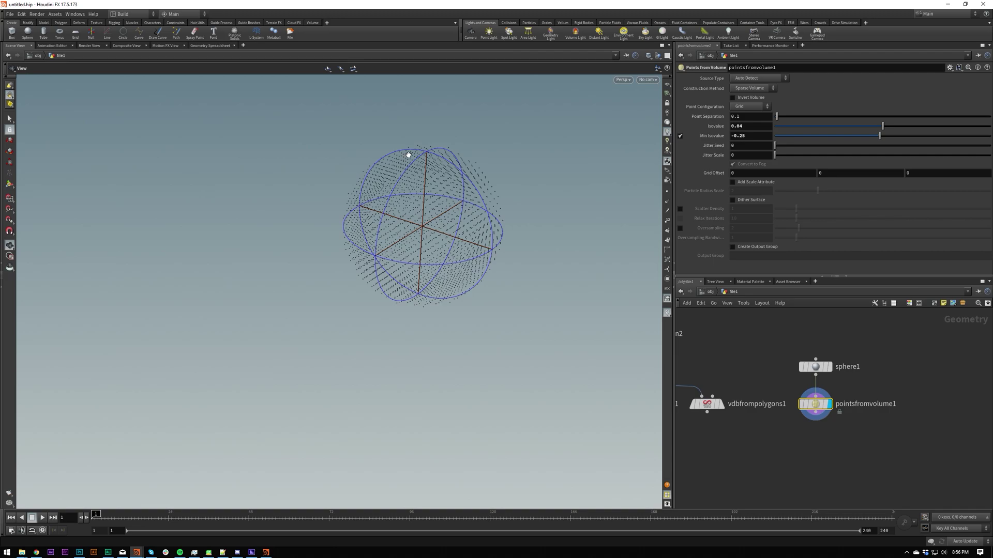
pyautogui.keyDown('alt'); pyautogui.moveTo(409, 155); pyautogui.dragTo(450, 255); pyautogui.keyUp('alt')
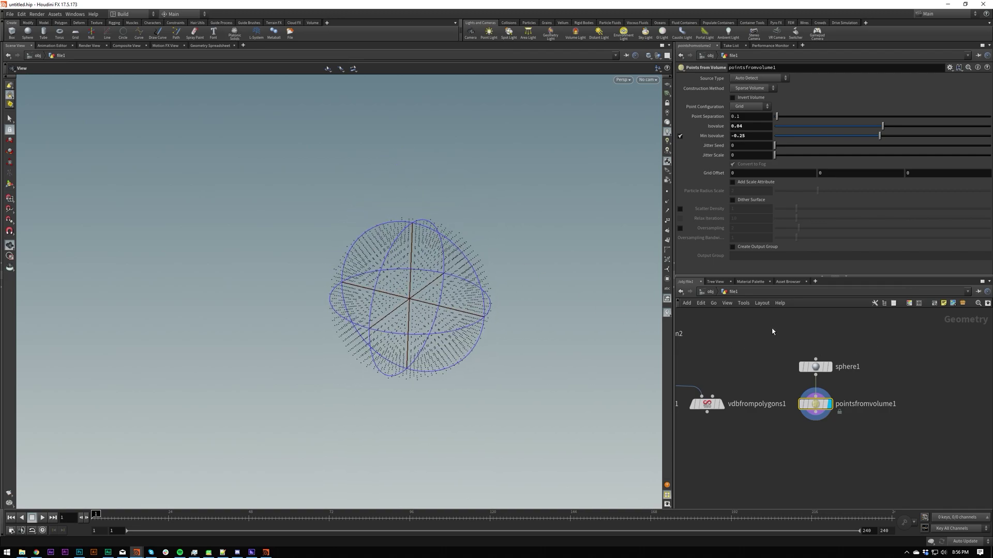
pyautogui.scroll(-3, 874, 362)
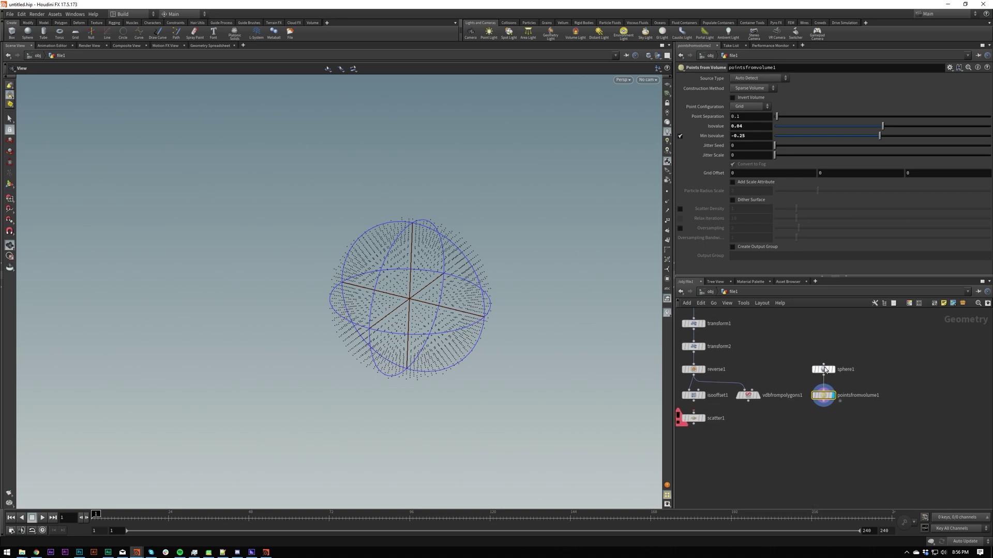
# Set pointsfromvolume1's Jitter Seed to 0.97 and its Jitter Scale to 2.45
pyautogui.moveTo(824, 372); pyautogui.dragTo(826, 368)
pyautogui.doubleClick(733, 145)
pyautogui.write('1')
pyautogui.press('Tab')
pyautogui.write('1')
pyautogui.press('Return')
pyautogui.hotkey('ctrl', 'z')
pyautogui.hotkey('ctrl', 'z')
pyautogui.moveTo(776, 155); pyautogui.dragTo(827, 155)
# Try driving pointsfromvolume1's first Grid Offset value with $T, play the timeline, and undo the offset change
pyautogui.moveTo(836, 174); pyautogui.dragTo(756, 173, button='middle')
pyautogui.hotkey('ctrl', 'z')
pyautogui.hotkey('ctrl', 'z')
pyautogui.doubleClick(743, 174)
pyautogui.write('$T')
pyautogui.press('Return')
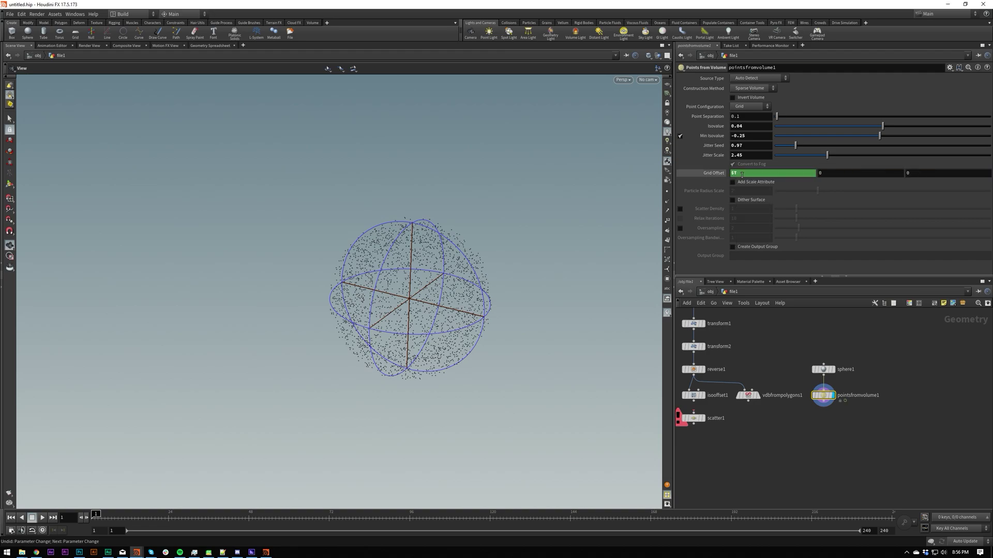
pyautogui.press('Up')
pyautogui.hotkey('ctrl', 'Up')
pyautogui.press('Up')
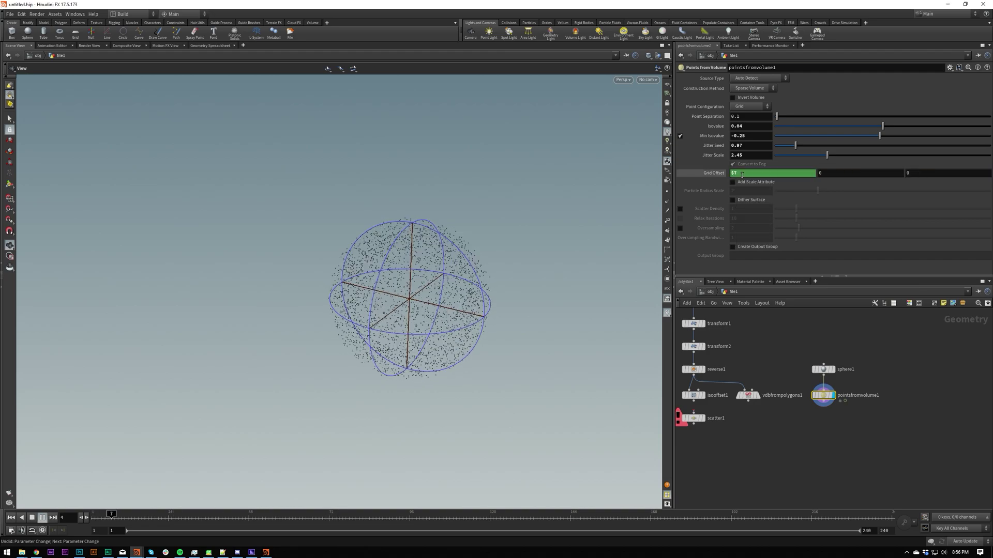
pyautogui.hotkey('ctrl', 'Up')
pyautogui.hotkey('ctrl', 'z')
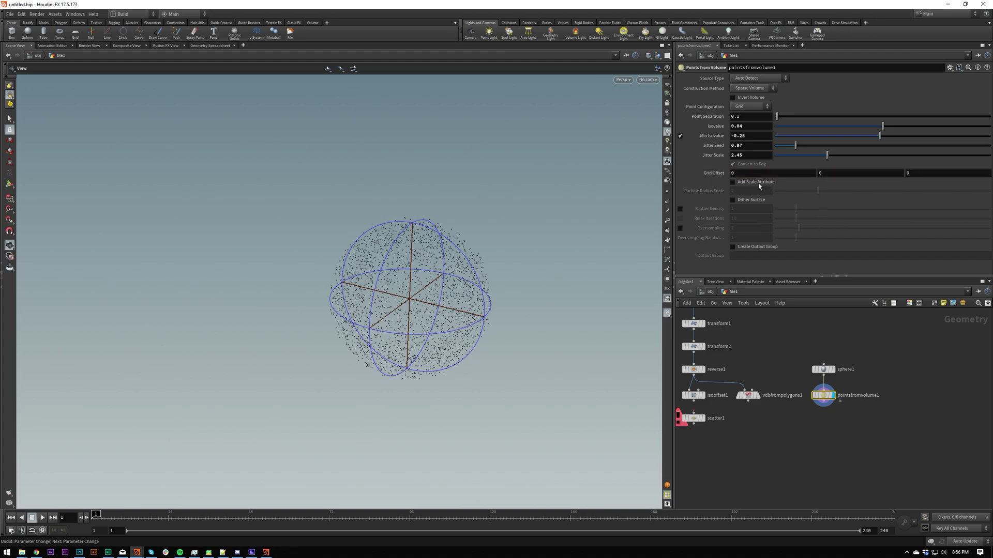
# Toggle pointsfromvolume1's Add Scale Attribute while checking the node info, try a Particle Radius Scale of 0.36, and leave the option off
pyautogui.moveTo(552, 251); pyautogui.dragTo(605, 246)
pyautogui.scroll(3, 605, 233)
pyautogui.click(732, 182)
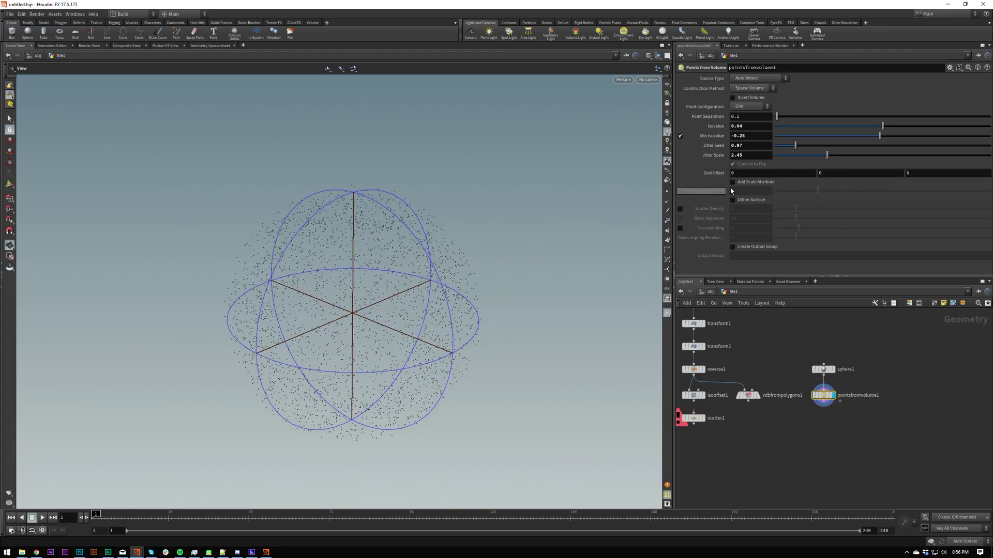
pyautogui.middleClick(827, 398)
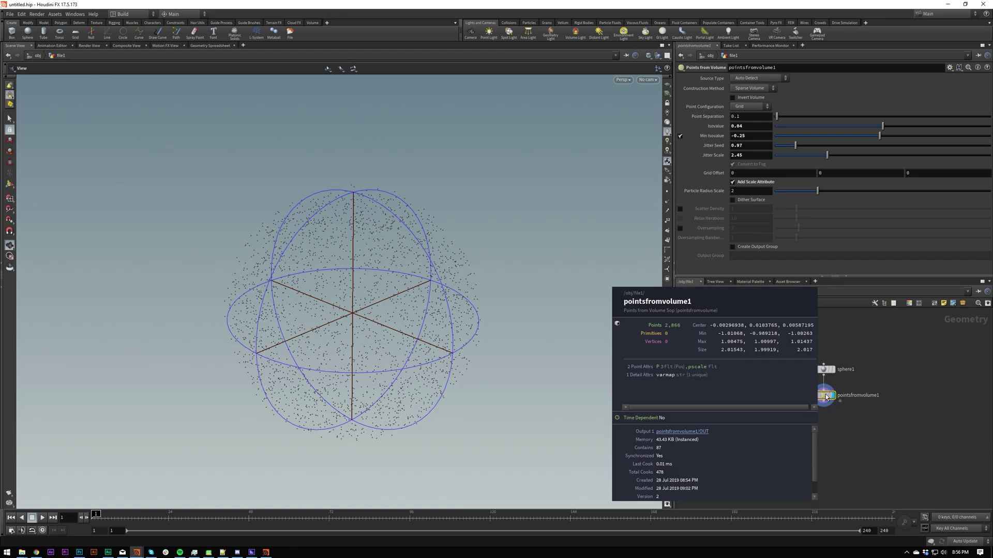
pyautogui.click(764, 185)
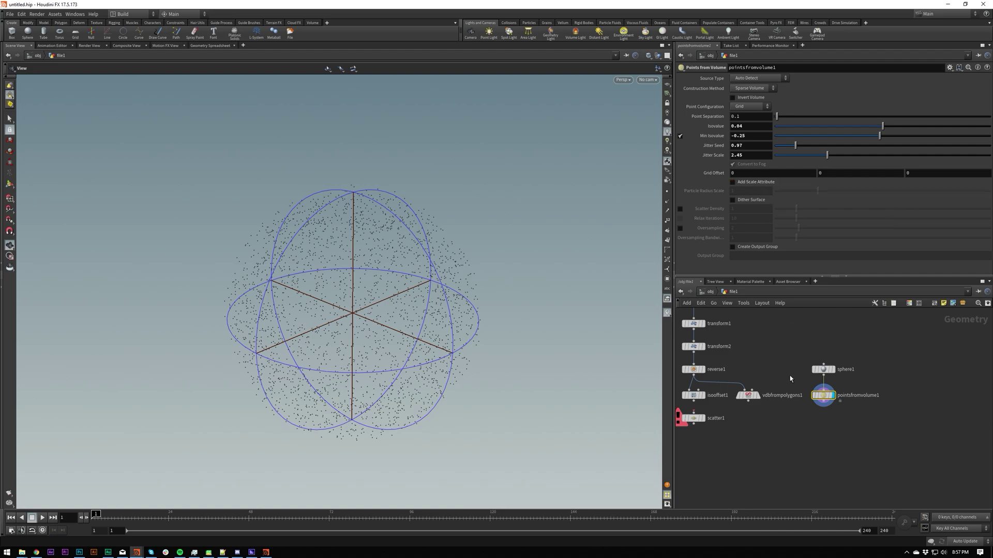
pyautogui.middleClick(822, 395)
pyautogui.click(751, 186)
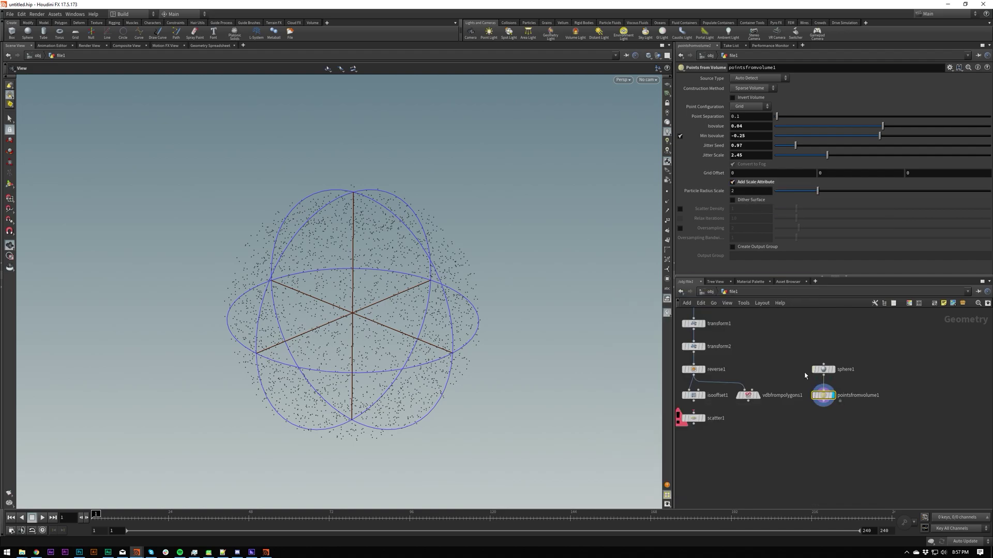
pyautogui.middleClick(823, 397)
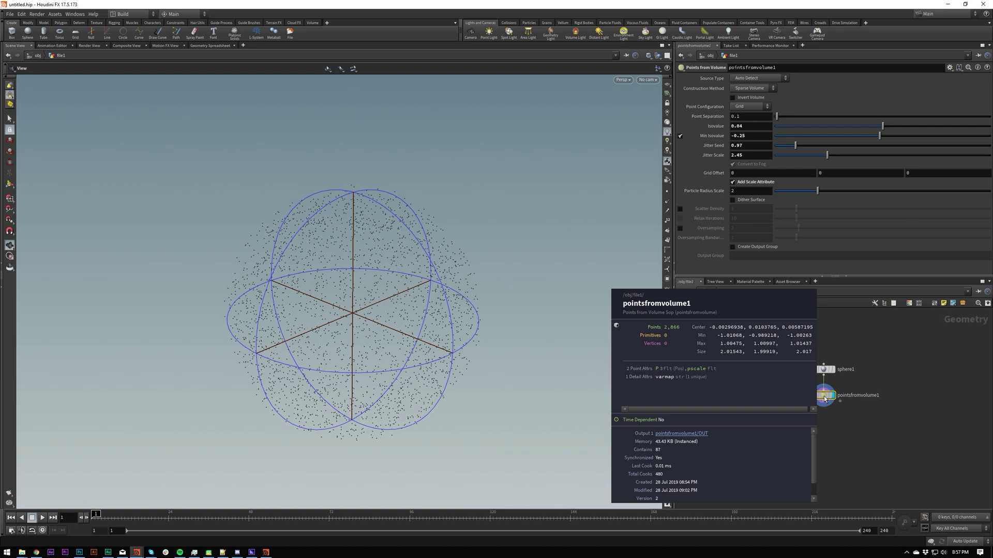
pyautogui.moveTo(782, 191); pyautogui.dragTo(779, 195)
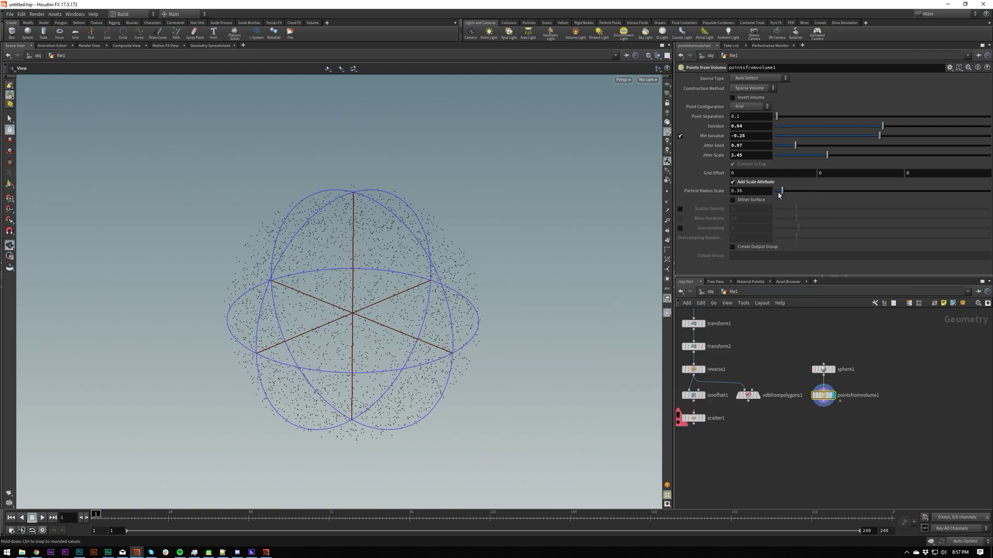
pyautogui.click(758, 185)
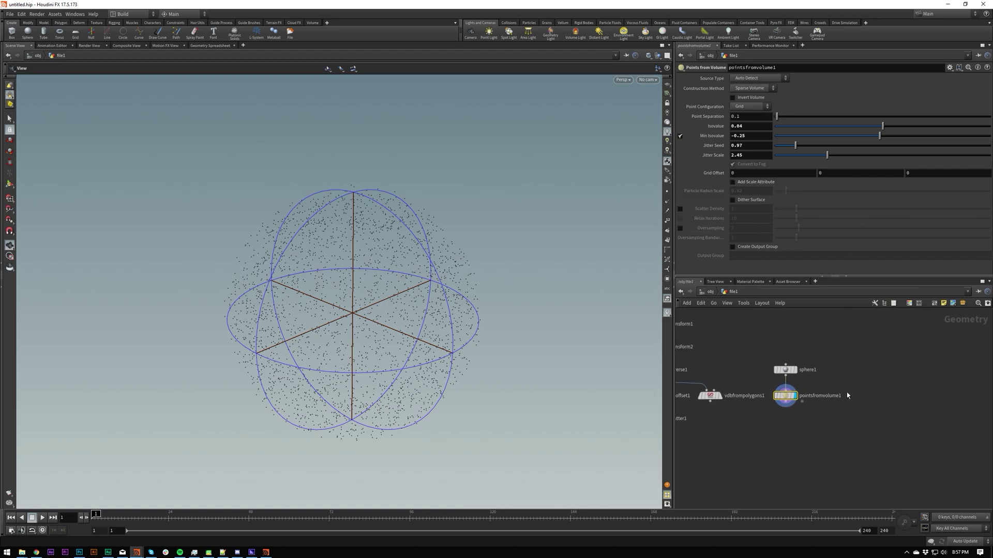
# Add a Grid node beside sphere1 and wire it into pointsfromvolume1 in place of the sphere
pyautogui.press('Tab')
pyautogui.write('grid')
pyautogui.press('Return')
pyautogui.click(858, 371)
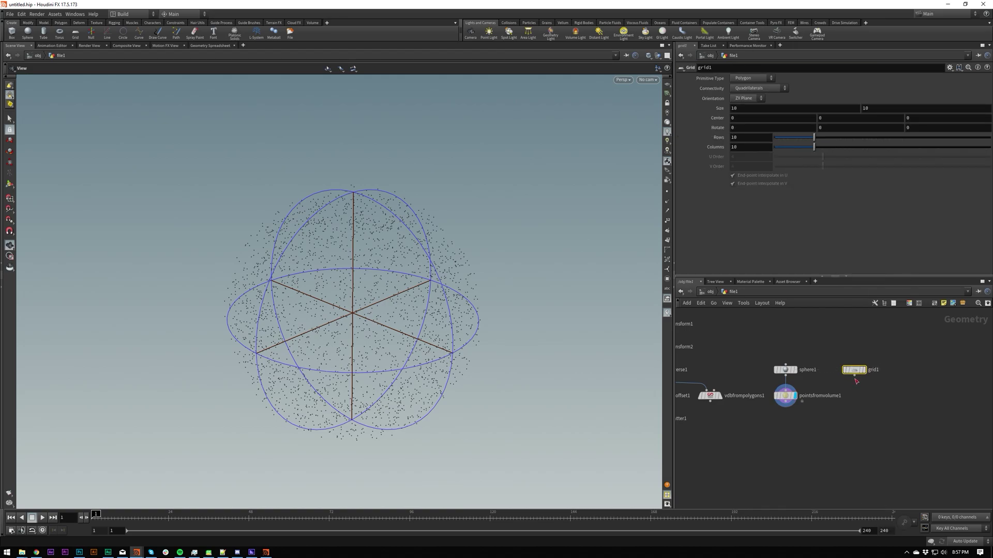
pyautogui.moveTo(855, 375); pyautogui.dragTo(852, 400)
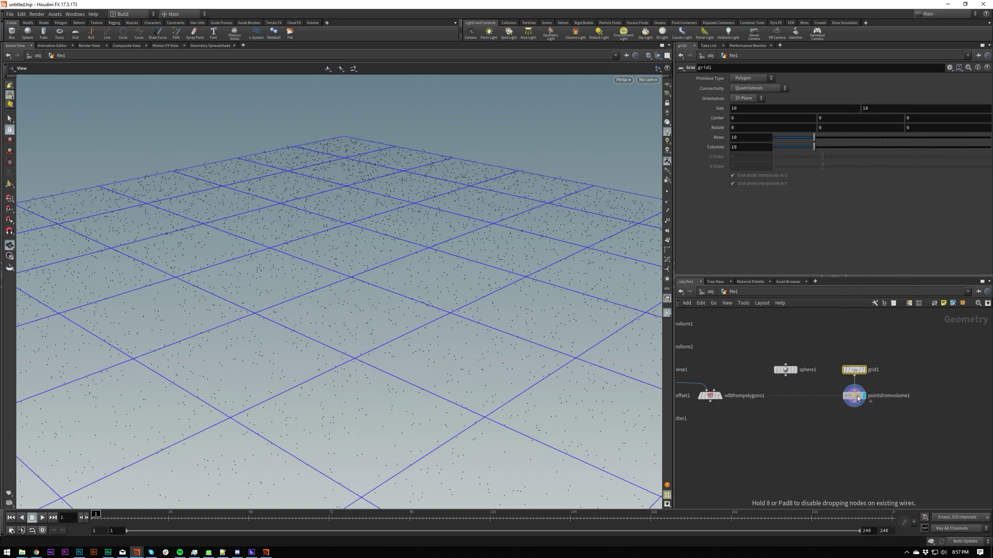
pyautogui.click(854, 396)
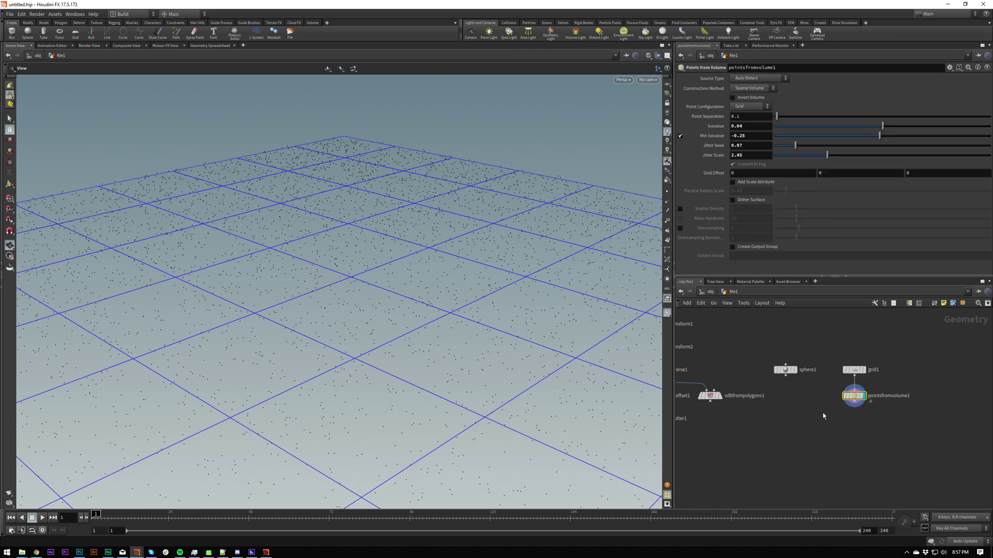
# Delete pointsfromvolume1, then wire grid1 into vdbfrompolygons1 and display the resulting volume
pyautogui.press('Delete')
pyautogui.moveTo(485, 278); pyautogui.dragTo(489, 292, button='right')
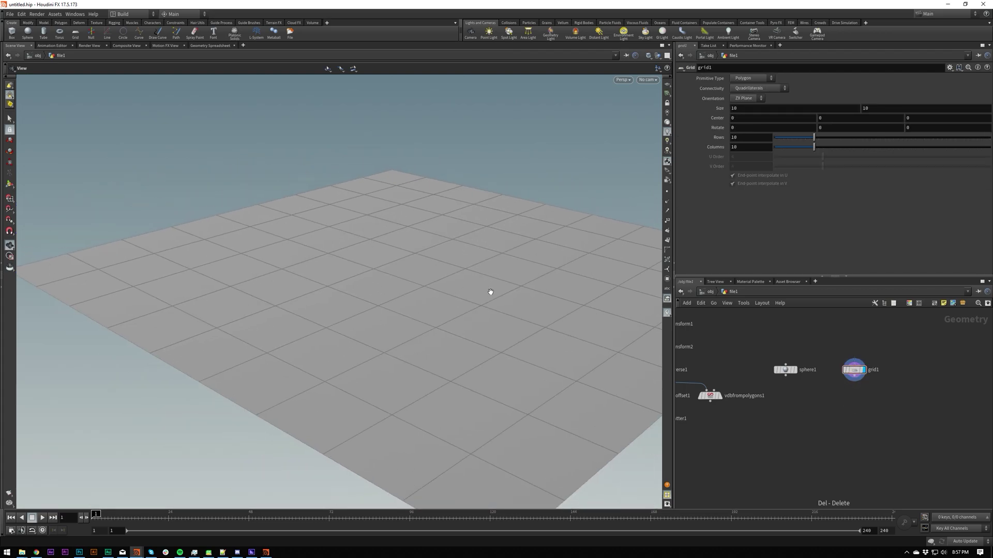
pyautogui.moveTo(490, 292); pyautogui.dragTo(522, 336, button='middle')
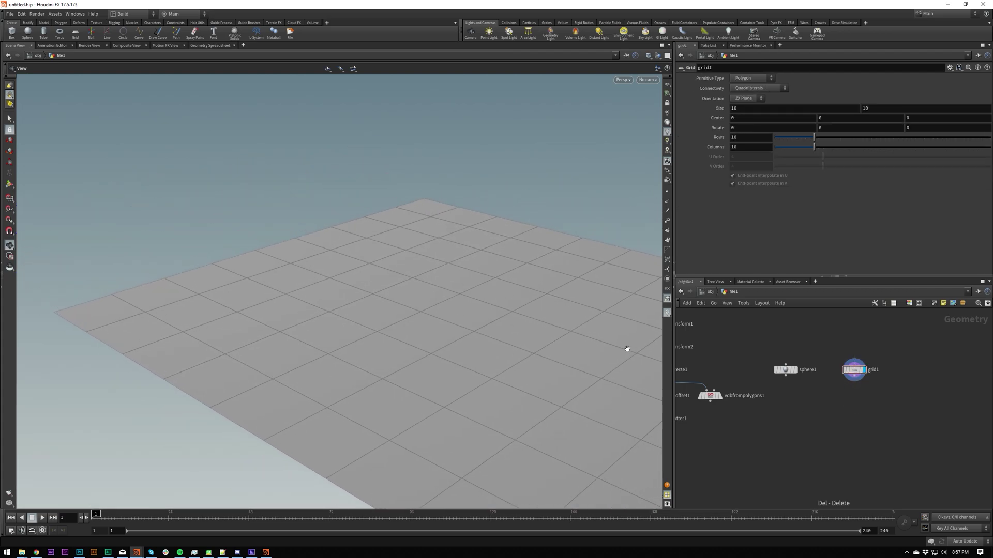
pyautogui.moveTo(737, 408); pyautogui.dragTo(764, 409, button='middle')
pyautogui.click(734, 391)
pyautogui.click(881, 377)
pyautogui.click(737, 396)
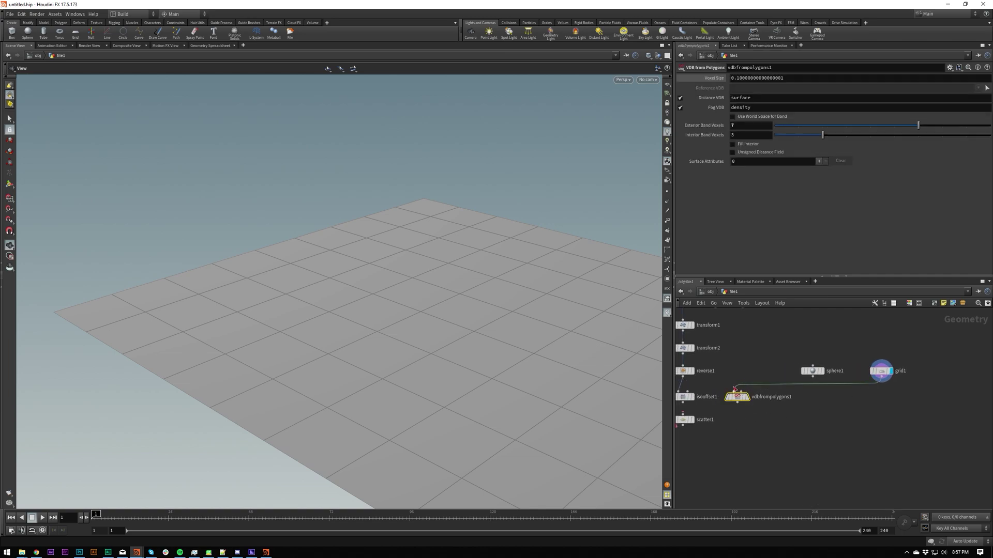
pyautogui.click(746, 397)
pyautogui.moveTo(577, 381); pyautogui.dragTo(346, 353, button='right')
pyautogui.moveTo(346, 352); pyautogui.dragTo(389, 346)
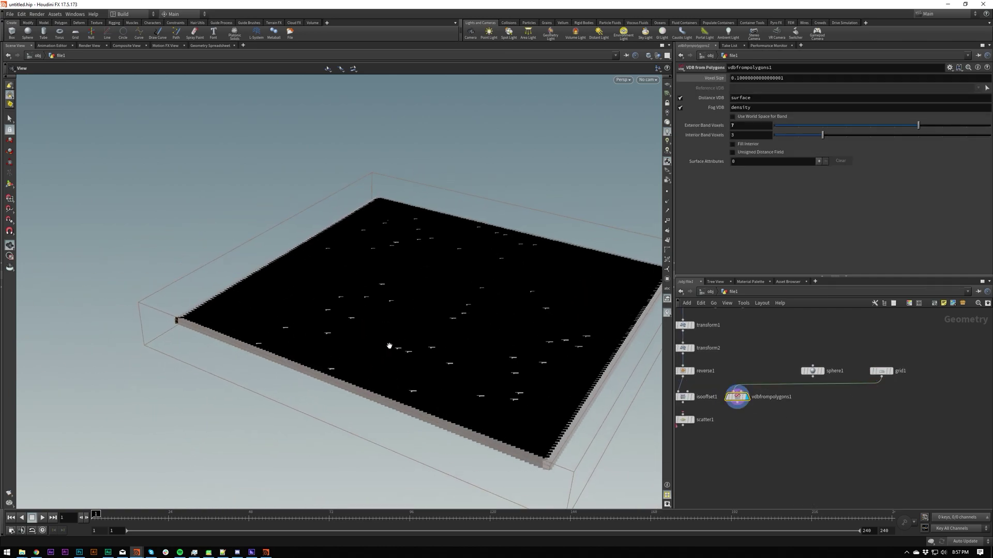
# Turn off Distance VDB on vdbfrompolygons1, leave only Fog VDB on, and inspect the grid's fog volume
pyautogui.click(680, 97)
pyautogui.click(680, 107)
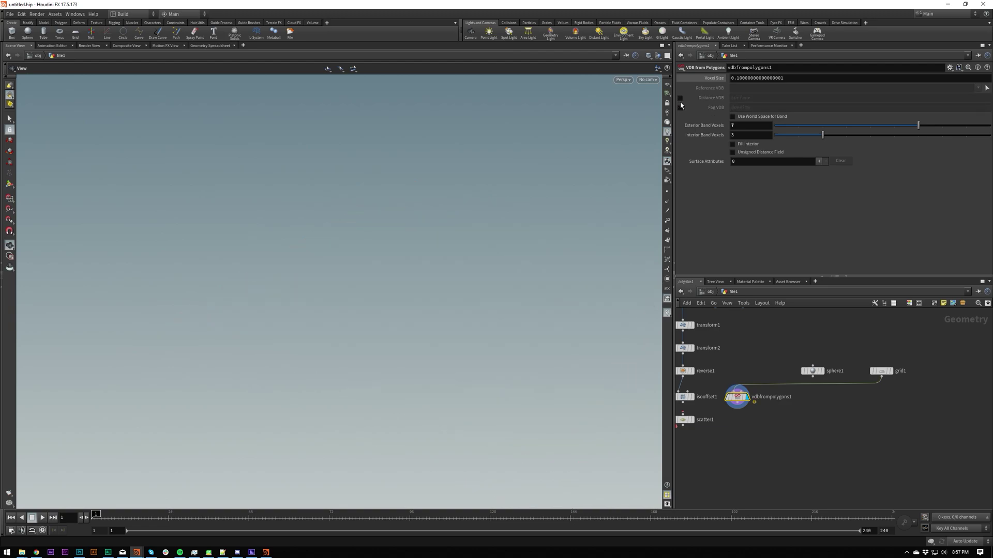
pyautogui.click(680, 107)
pyautogui.moveTo(453, 281); pyautogui.dragTo(526, 261)
pyautogui.scroll(5, 505, 357)
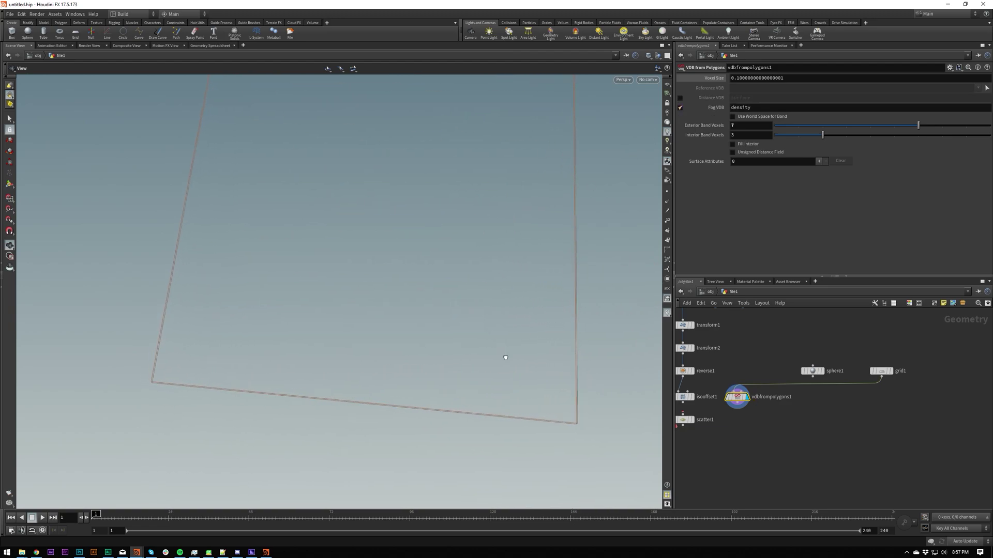
pyautogui.moveTo(505, 358); pyautogui.dragTo(601, 260)
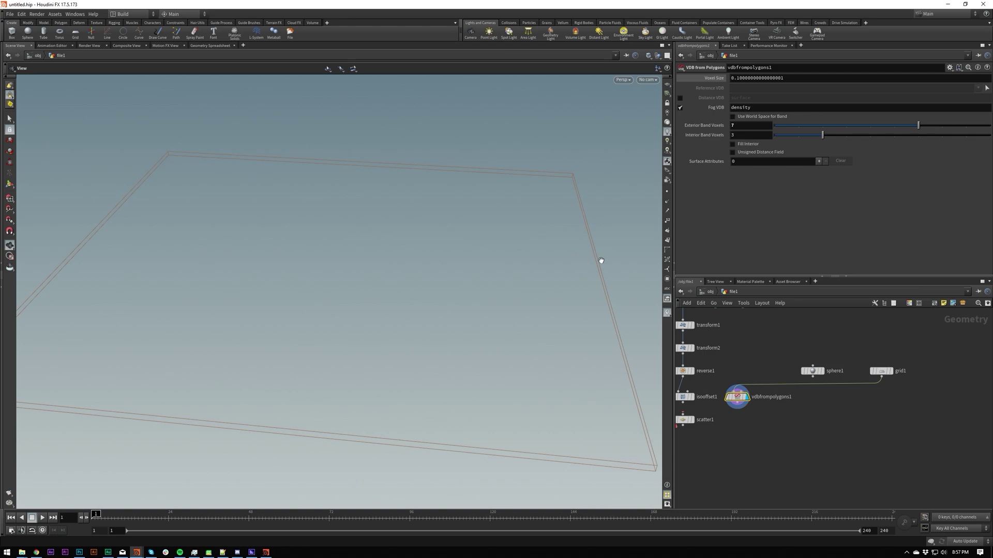
# Add a Box node above vdbfrompolygons1 and wire it into that node in place of grid1
pyautogui.press('Tab')
pyautogui.write('box')
pyautogui.press('Return')
pyautogui.click(764, 375)
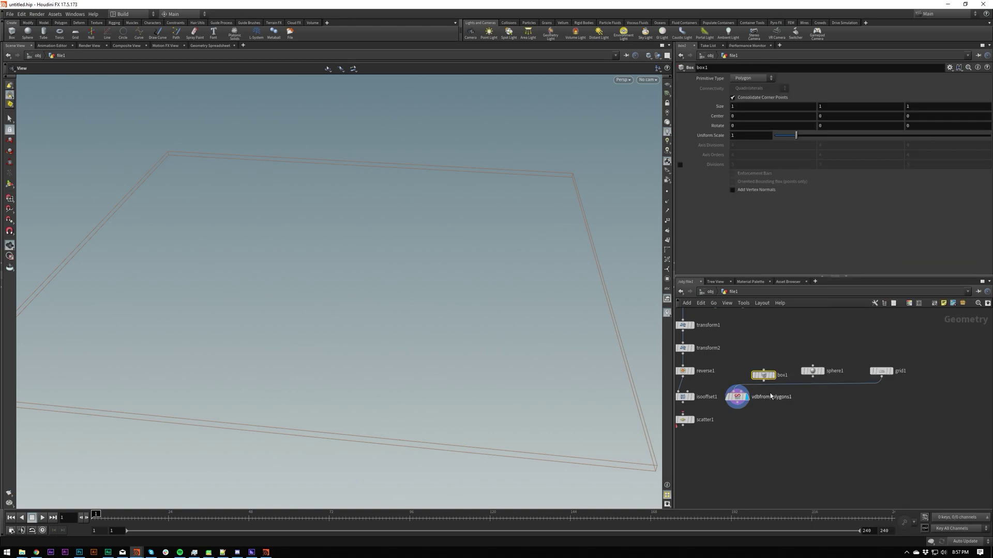
pyautogui.click(764, 382)
pyautogui.click(758, 389)
pyautogui.click(738, 397)
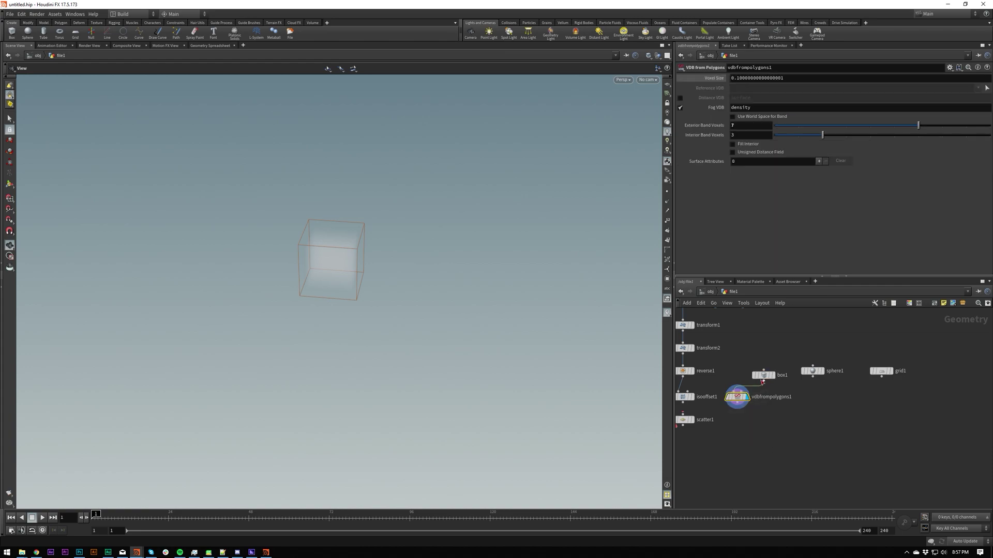
# Delete vdbfrompolygons1 and add a Points from Volume node below grid1
pyautogui.press('Delete')
pyautogui.moveTo(830, 412); pyautogui.dragTo(773, 424, button='middle')
pyautogui.click(828, 383)
pyautogui.rightClick(826, 393)
pyautogui.write('vdbf')
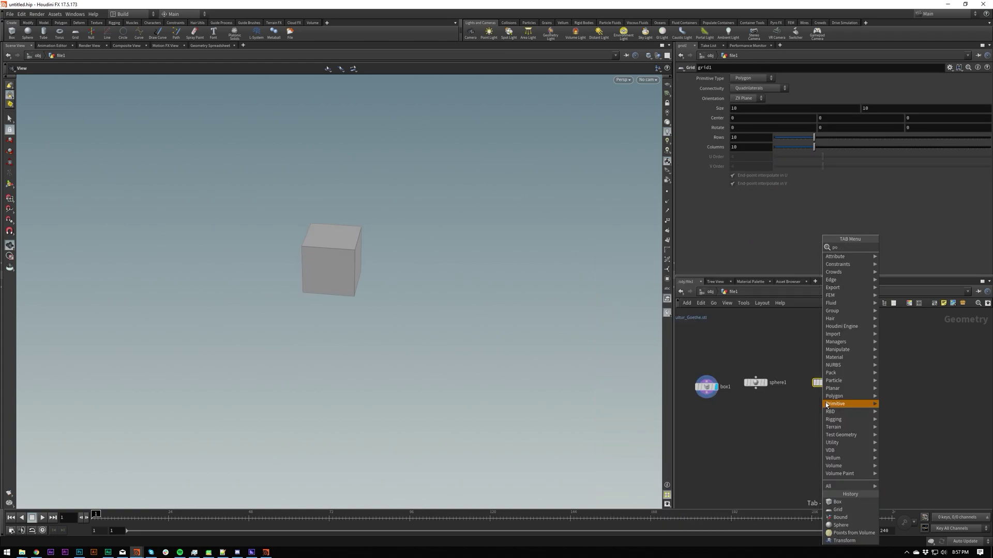
pyautogui.press('Return')
pyautogui.click(826, 402)
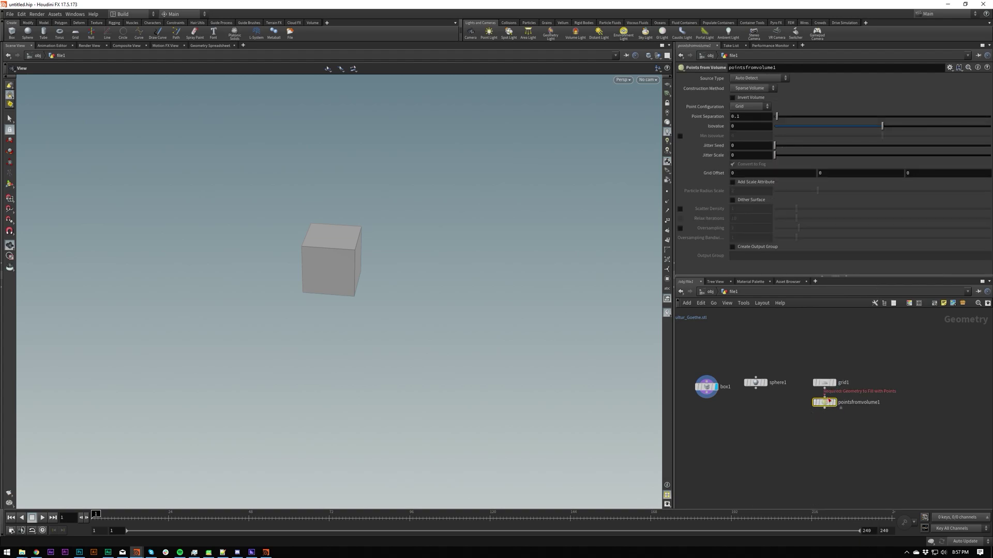
# Place pointsfromvolume1 slightly lower below grid1, display it, and inspect the points filling the grid
pyautogui.moveTo(825, 406); pyautogui.dragTo(825, 420)
pyautogui.click(832, 417)
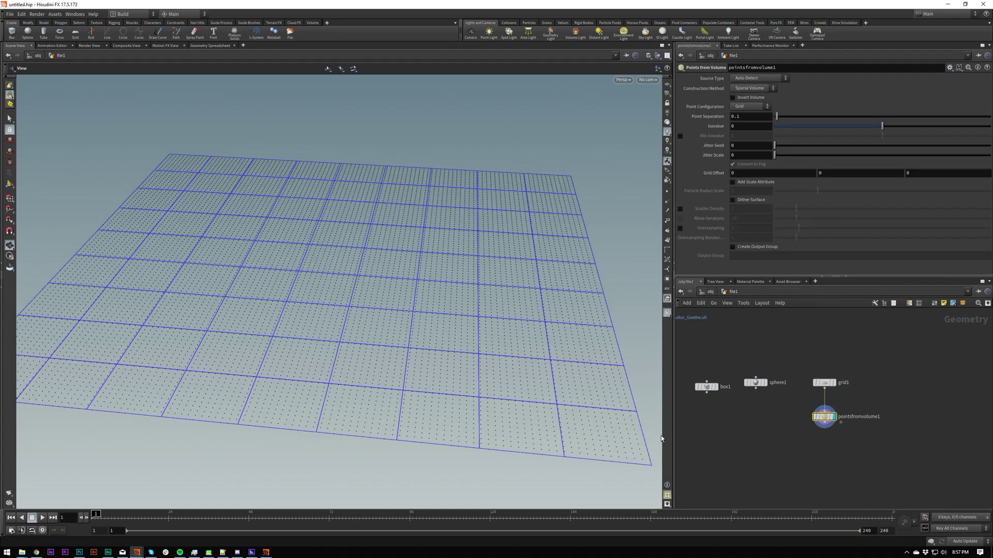
pyautogui.moveTo(434, 281); pyautogui.dragTo(402, 315, button='right')
pyautogui.moveTo(401, 315); pyautogui.dragTo(458, 295)
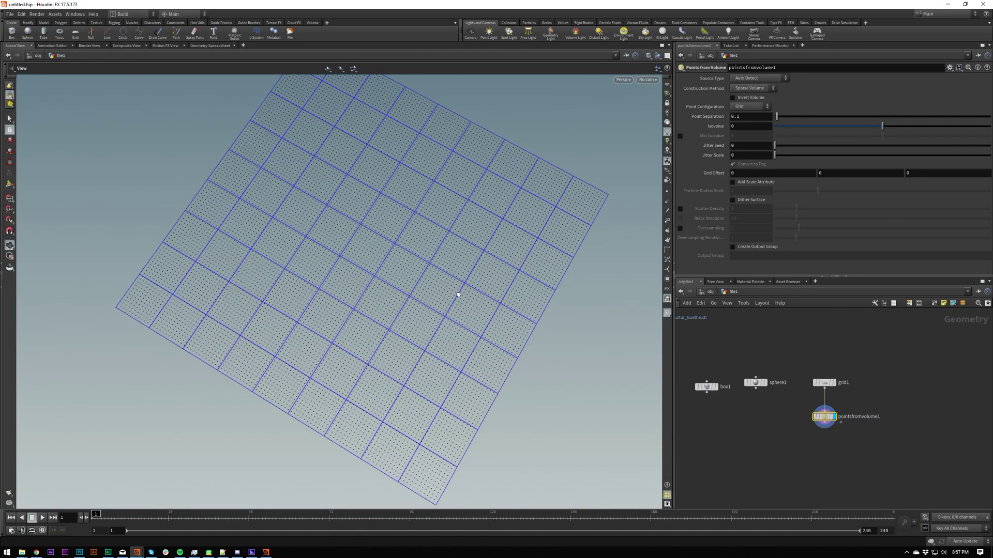
# Set the Point Configuration of pointsfromvolume1 to Tetrahedral and inspect the point pattern from the top and in perspective
pyautogui.click(759, 109)
pyautogui.click(753, 122)
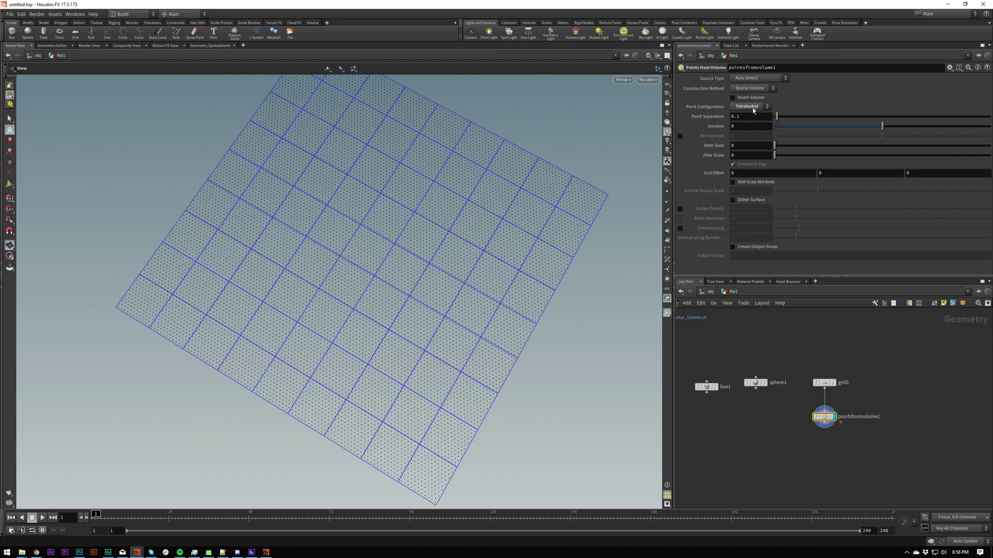
pyautogui.hotkey('space', '2')
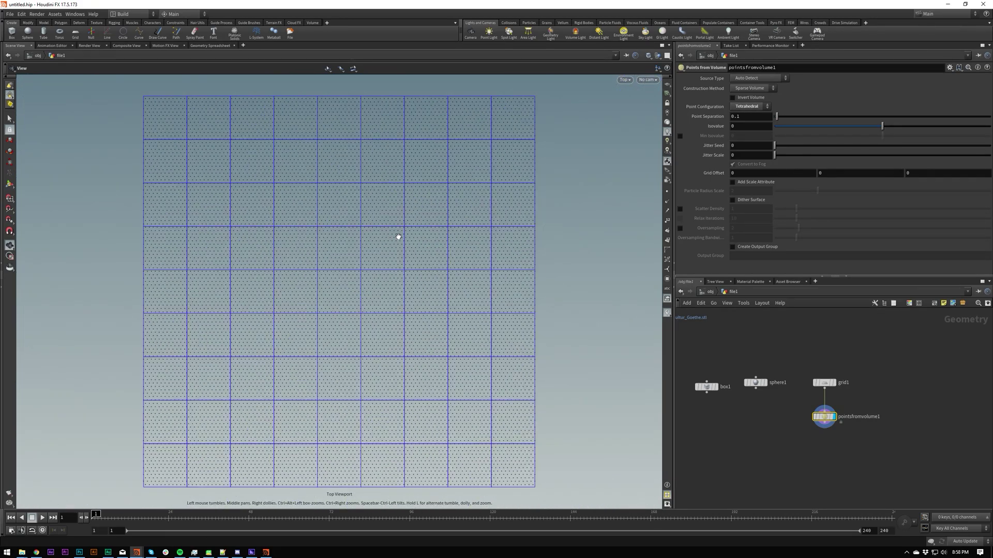
pyautogui.scroll(10, 351, 272)
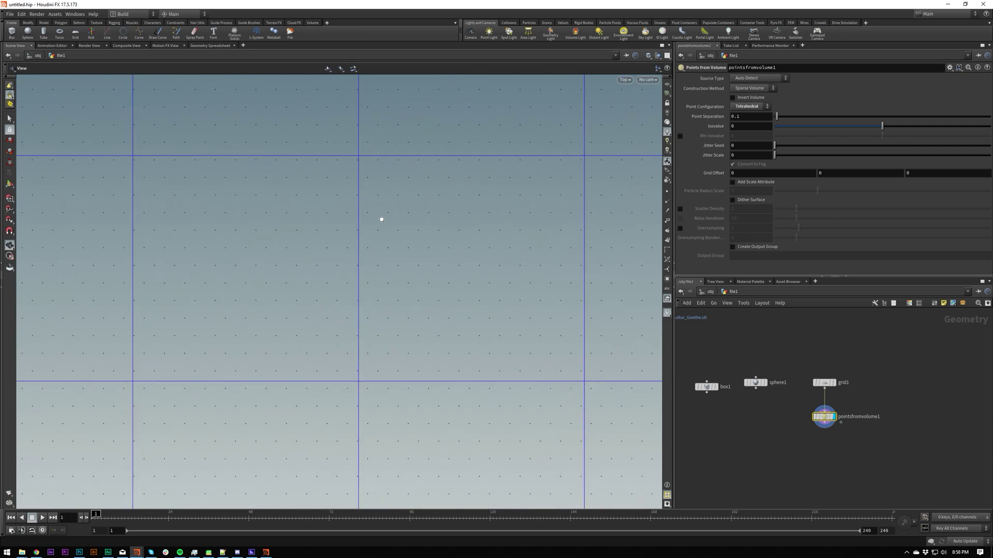
pyautogui.moveTo(423, 203); pyautogui.dragTo(422, 212, button='middle')
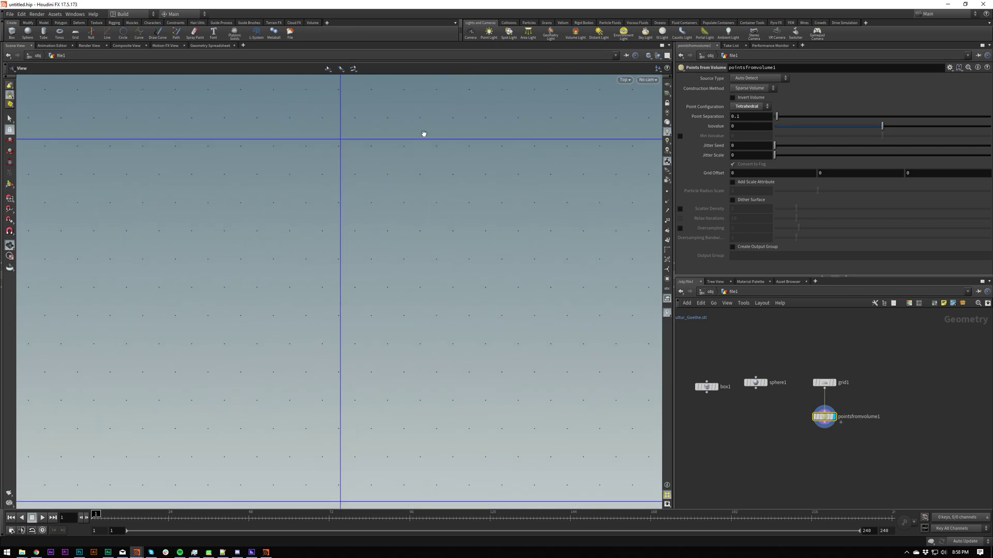
pyautogui.hotkey('space', '1')
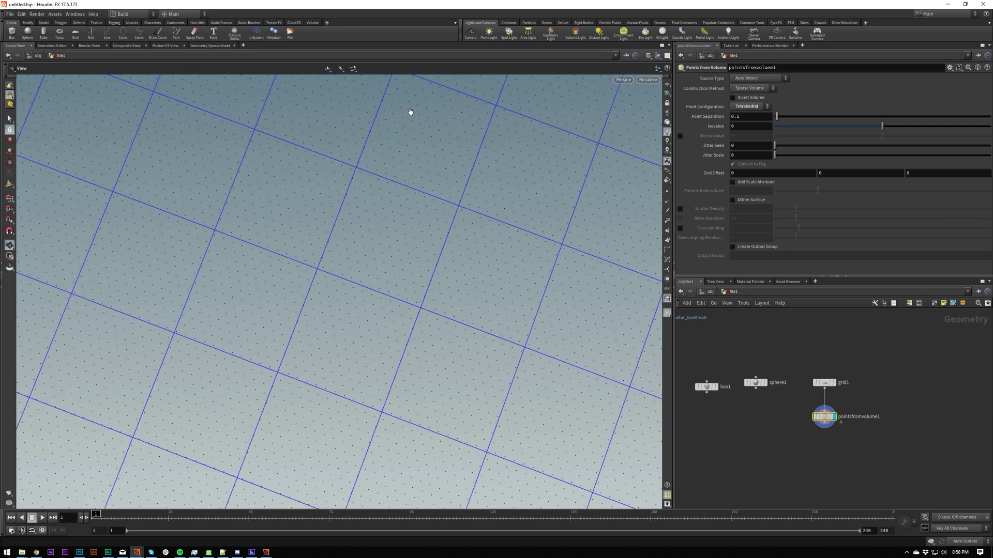
pyautogui.hotkey('space', 'g')
# Add a Circle node beside pointsfromvolume1, display it, and view it face-on
pyautogui.press('Tab')
pyautogui.write('cir')
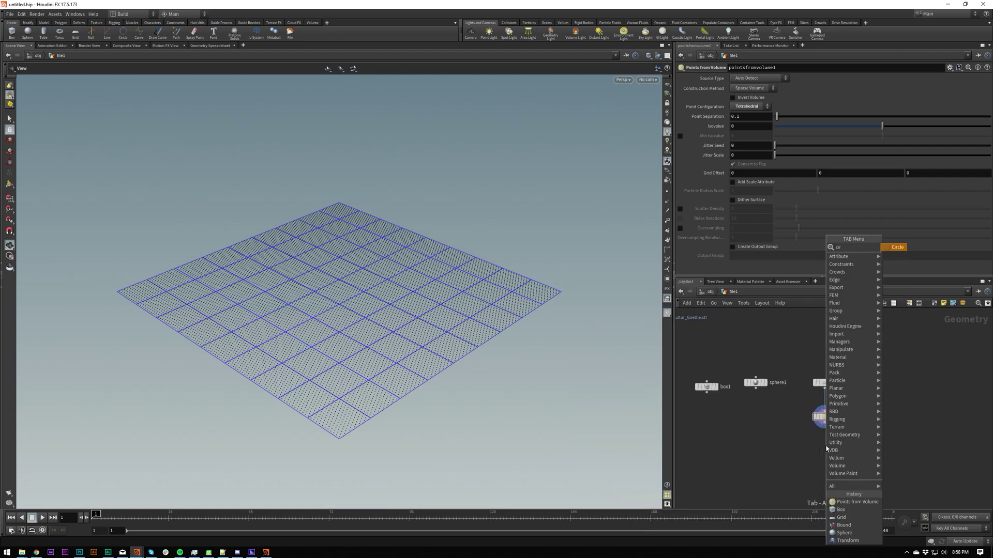
pyautogui.press('Return')
pyautogui.click(777, 420)
pyautogui.moveTo(777, 417); pyautogui.dragTo(776, 418)
pyautogui.click(783, 417)
pyautogui.moveTo(303, 288); pyautogui.dragTo(483, 189)
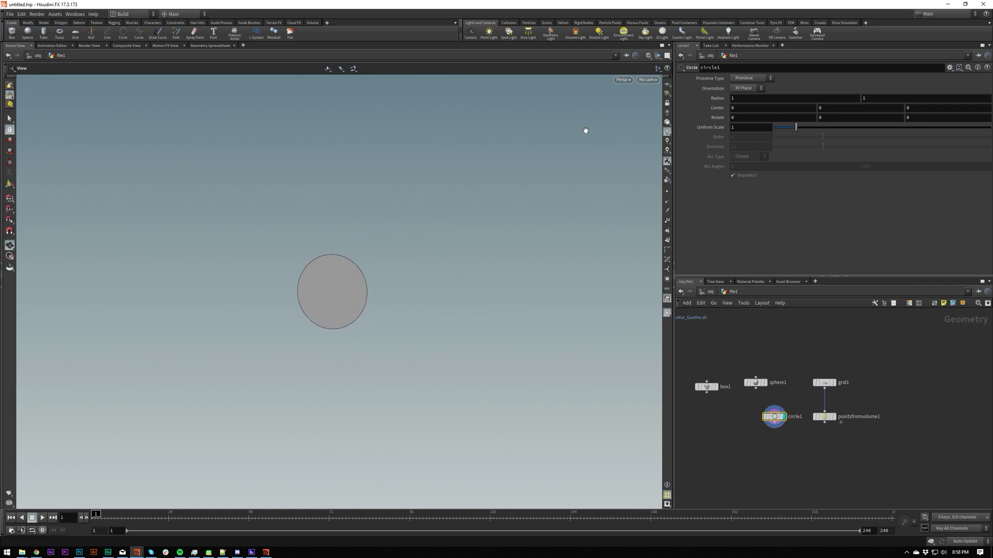
# Turn circle1 into a hexagon by setting its Primitive Type to Polygon and its Divisions to 6
pyautogui.click(667, 192)
pyautogui.click(751, 78)
pyautogui.click(747, 93)
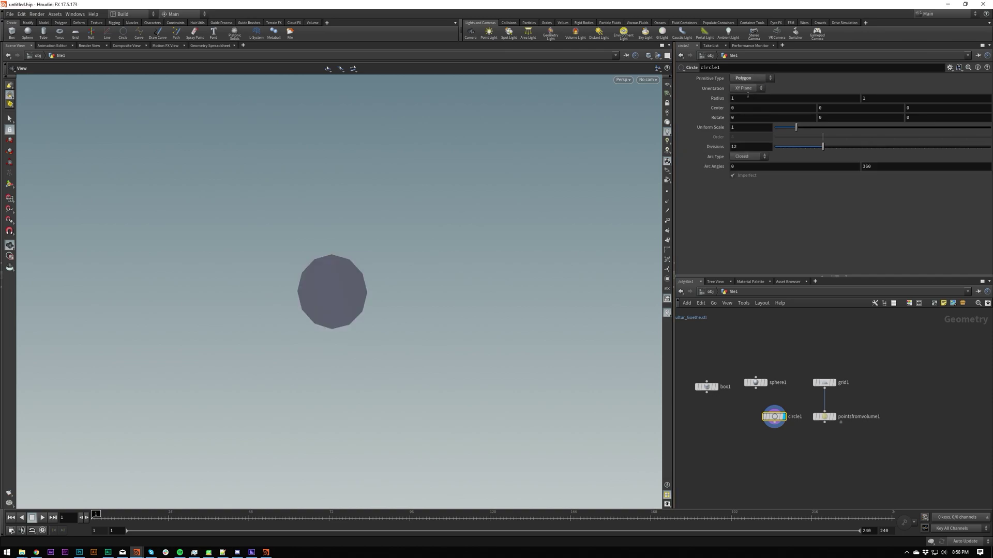
pyautogui.click(667, 195)
pyautogui.doubleClick(745, 147)
pyautogui.write('6')
pyautogui.press('Return')
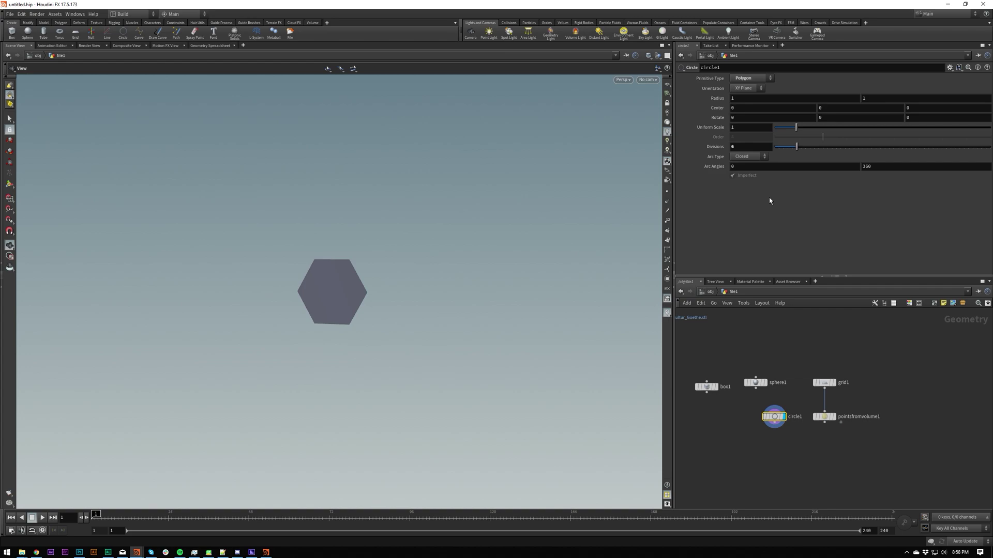
# Rotate the hexagon by setting the start value of circle1's Arc Angles to 30
pyautogui.moveTo(382, 316)
pyautogui.mouseDown()
pyautogui.moveTo(111, 298)
pyautogui.moveTo(429, 313)
pyautogui.mouseUp()
pyautogui.click(748, 168)
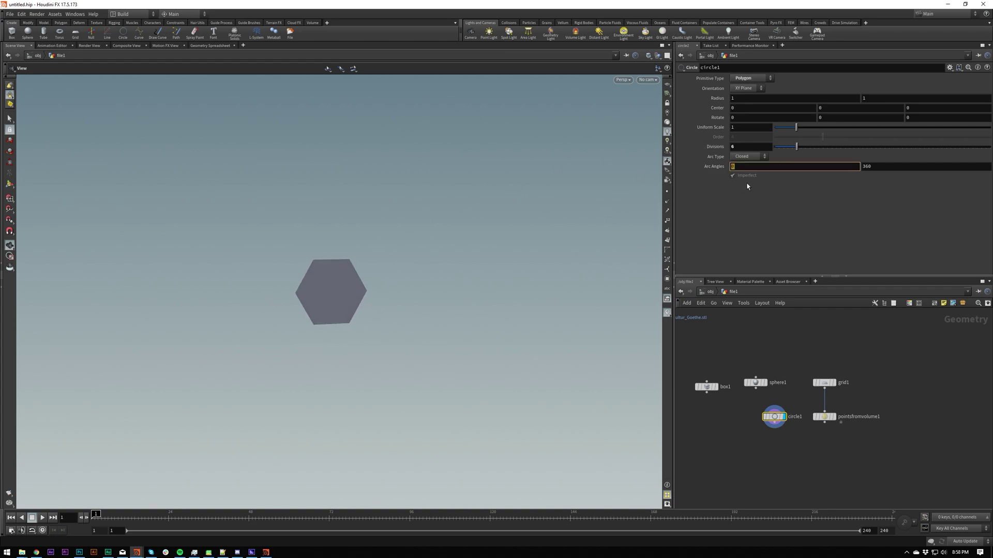
pyautogui.write('30')
pyautogui.press('Return')
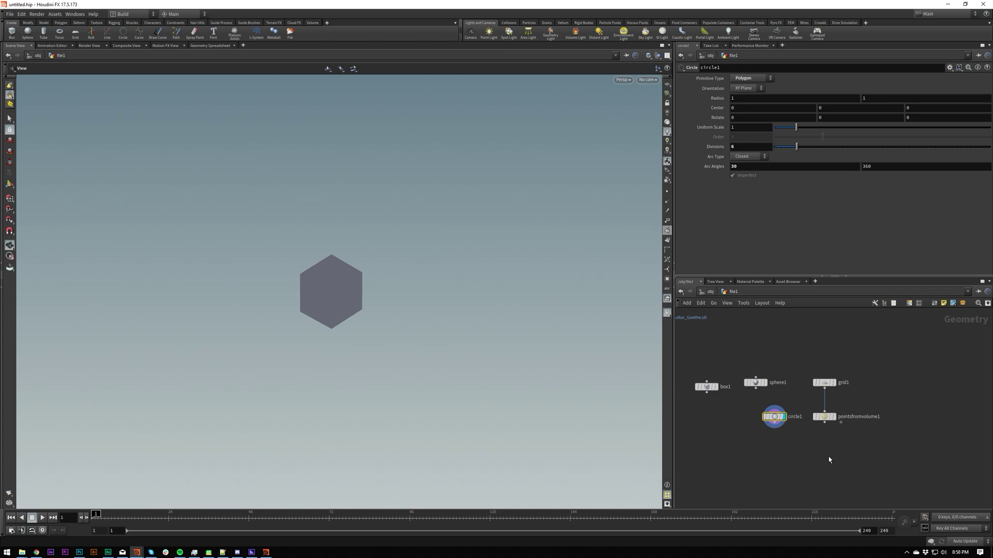
pyautogui.moveTo(828, 457); pyautogui.dragTo(816, 449, button='middle')
pyautogui.press('Tab')
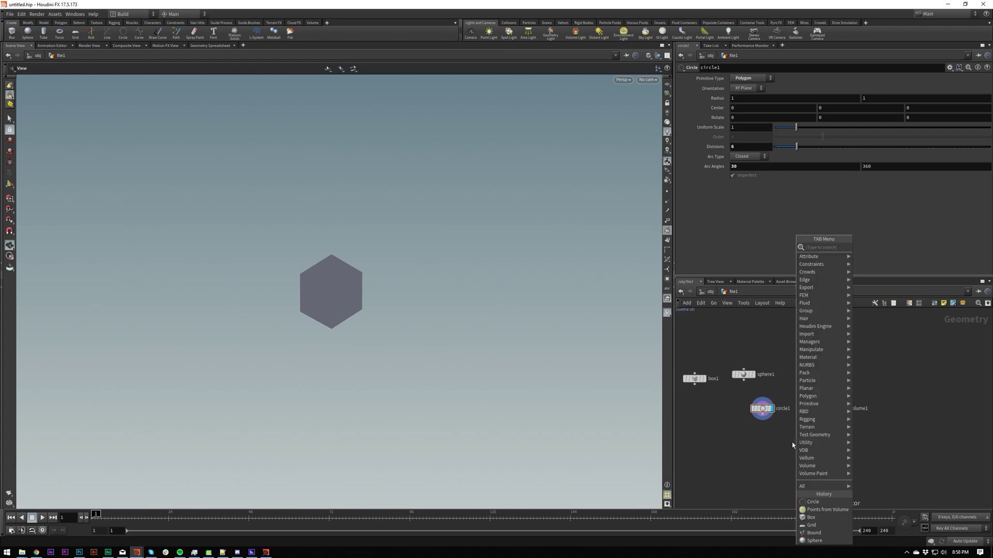
pyautogui.press('Escape')
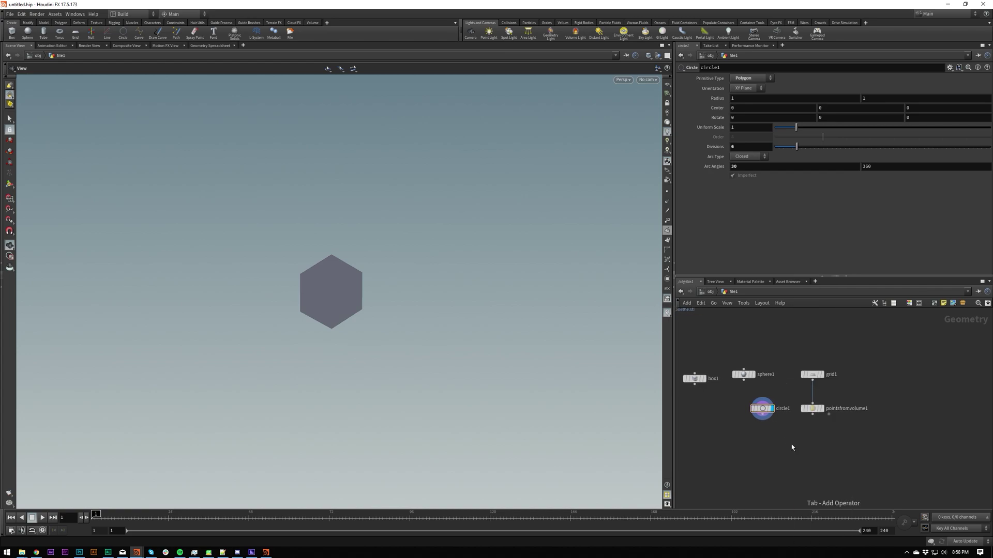
# Set circle1's Orientation to ZX Plane so the hexagon lies flat, and check it from above
pyautogui.click(748, 89)
pyautogui.click(744, 109)
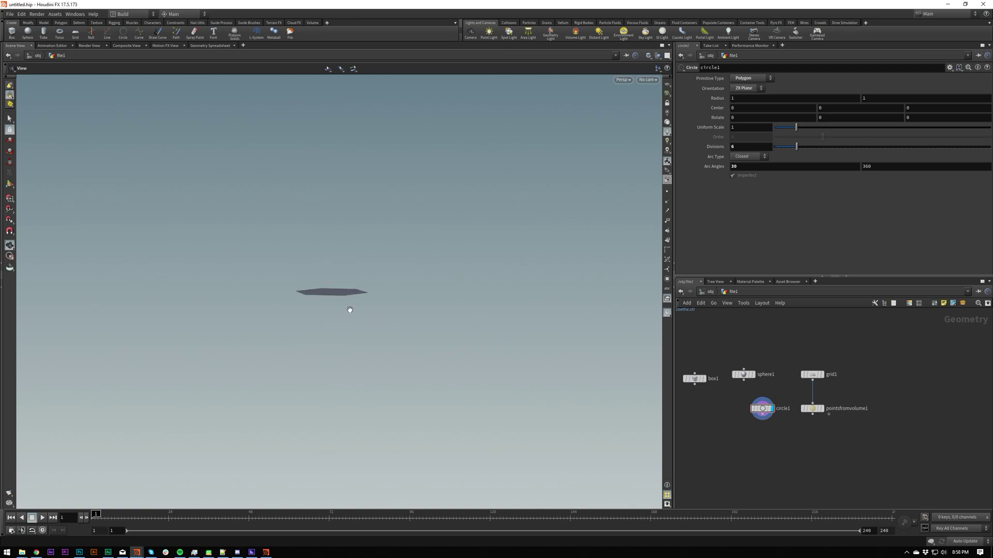
pyautogui.moveTo(347, 305); pyautogui.dragTo(341, 179)
pyautogui.moveTo(354, 109); pyautogui.dragTo(348, 217)
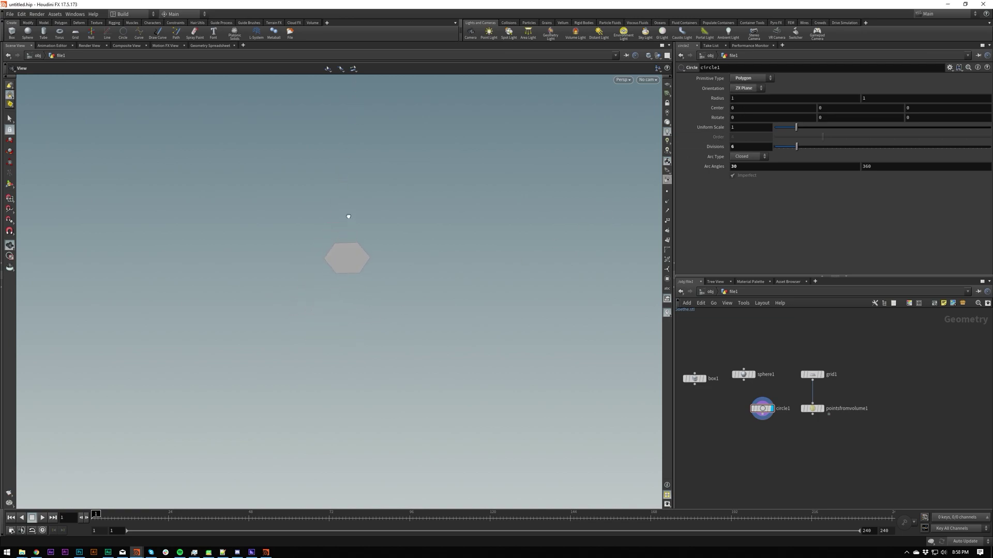
# Add a Copy to Points node below circle1 and pointsfromvolume1
pyautogui.press('Tab')
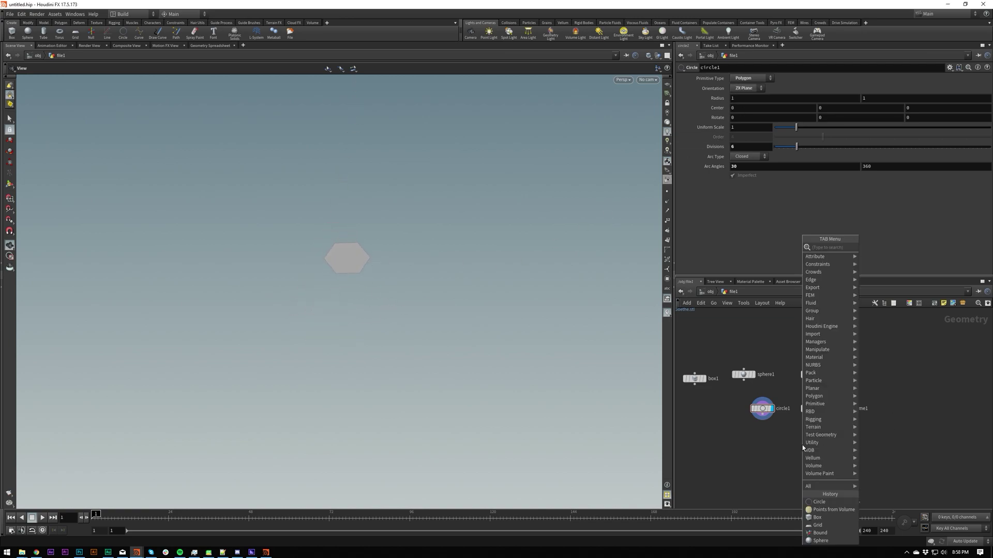
pyautogui.write('copy po')
pyautogui.press('Return')
pyautogui.click(802, 445)
pyautogui.scroll(4, 802, 444)
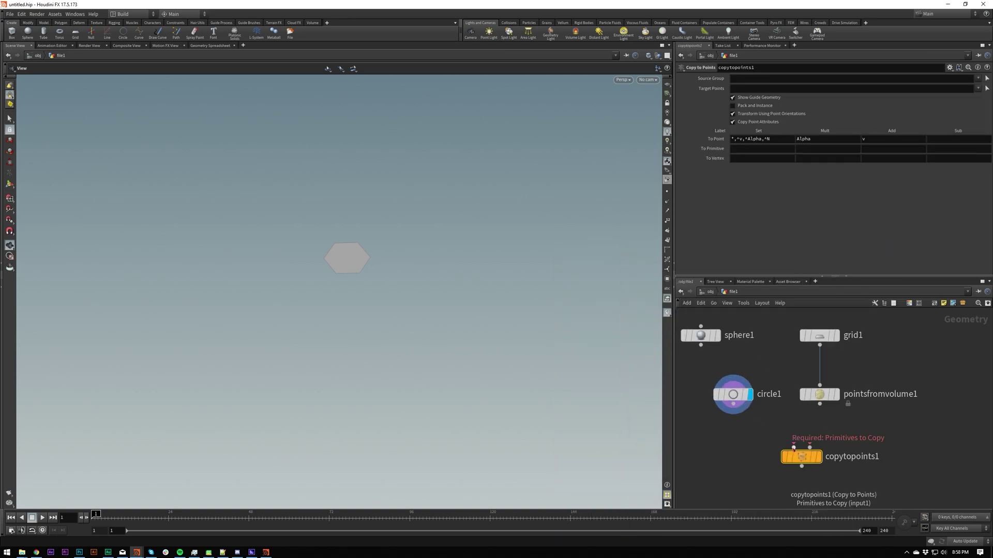
# Wire circle1 into copytopoints1's first input and pointsfromvolume1 into its second, then display the copied result
pyautogui.click(793, 447)
pyautogui.click(745, 412)
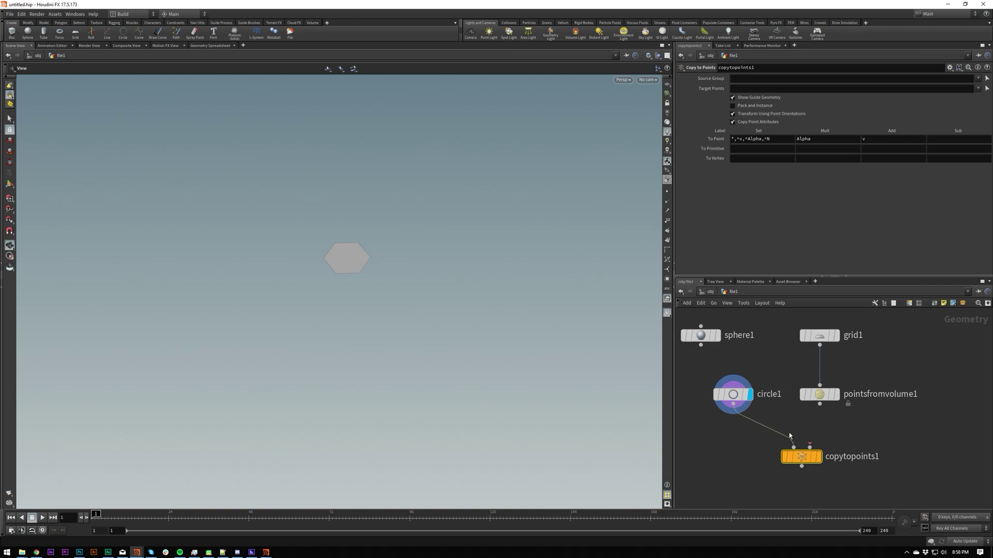
pyautogui.click(810, 446)
pyautogui.click(822, 408)
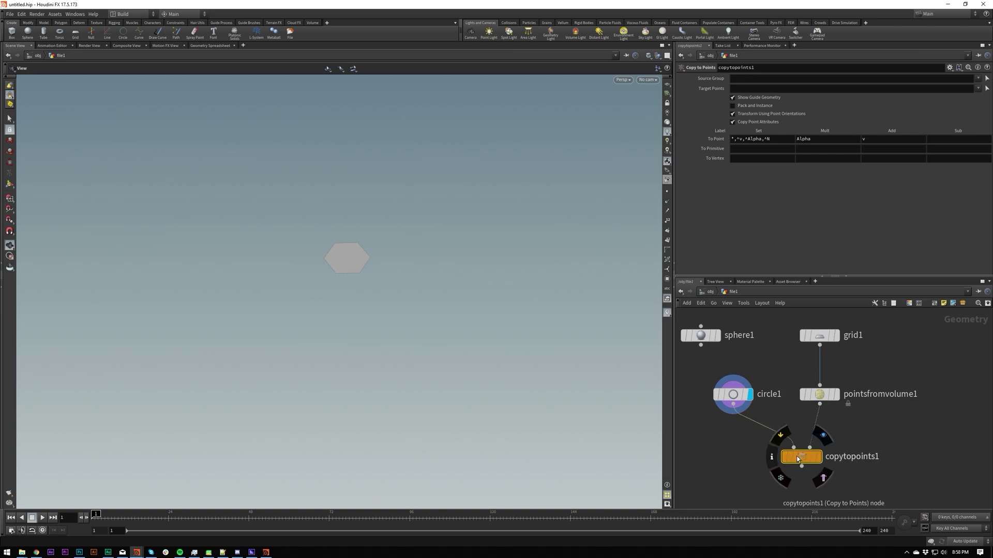
pyautogui.moveTo(796, 457); pyautogui.dragTo(776, 444)
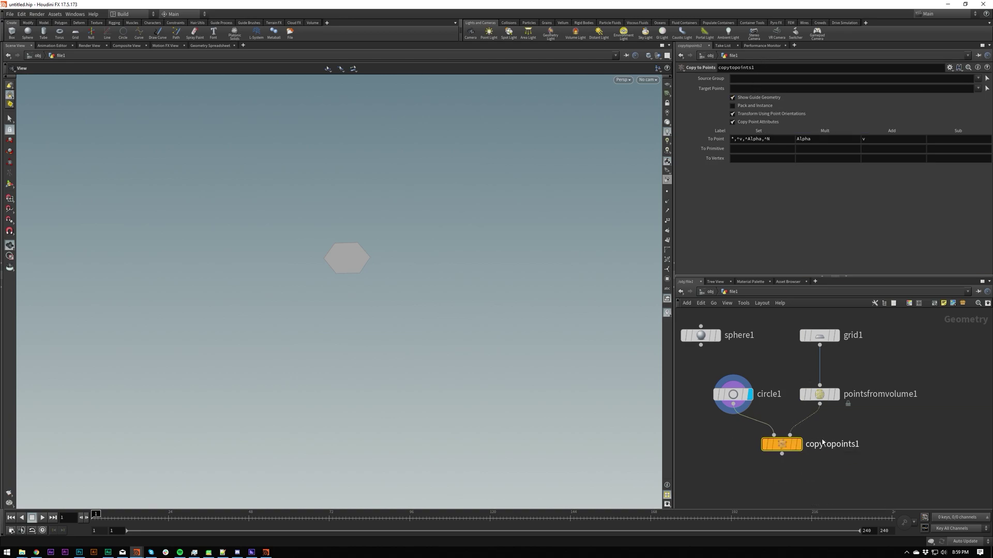
pyautogui.click(799, 445)
pyautogui.scroll(5, 362, 263)
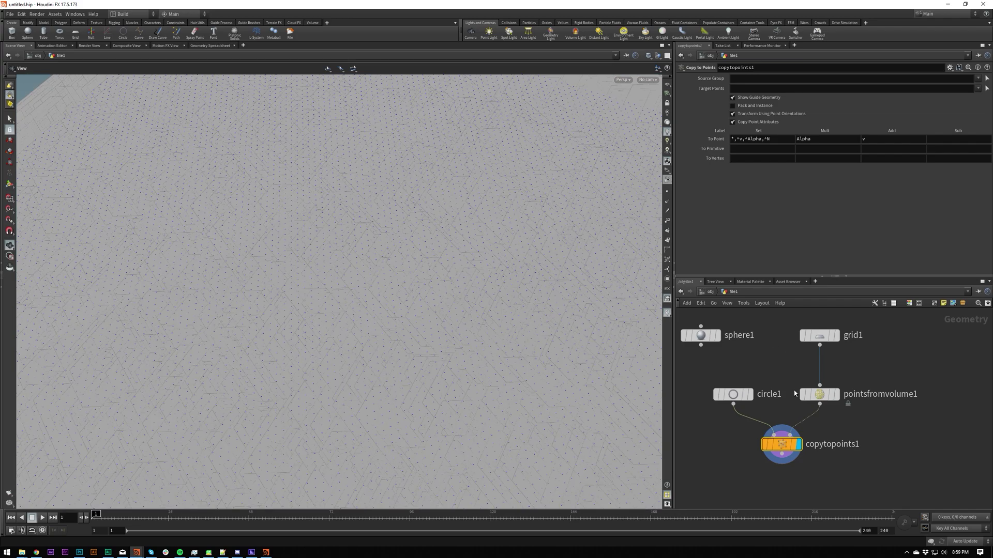
# Reduce circle1's Uniform Scale to 0.054 so the copied hexagons form a tiling with narrow gaps, and inspect them closely
pyautogui.click(733, 394)
pyautogui.doubleClick(741, 128)
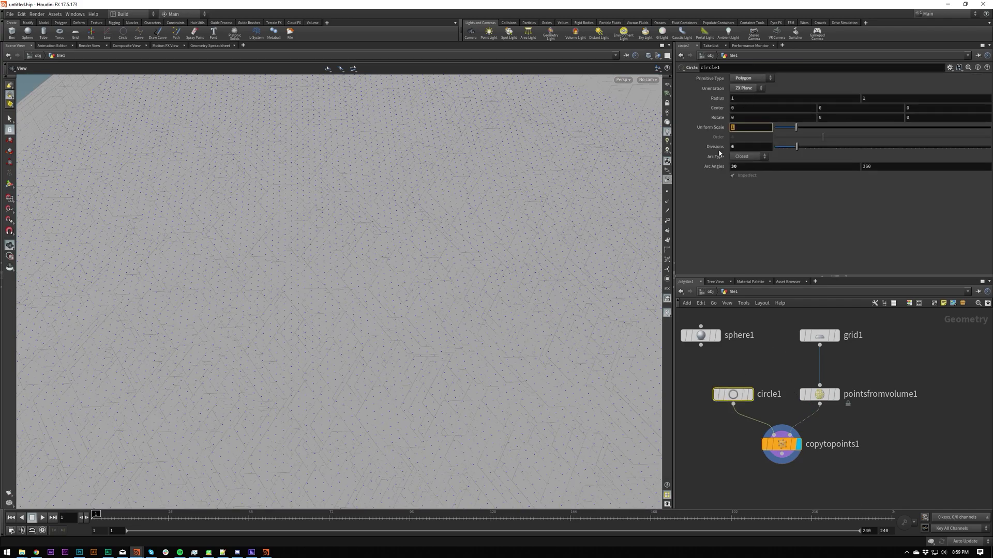
pyautogui.write('.1')
pyautogui.press('Return')
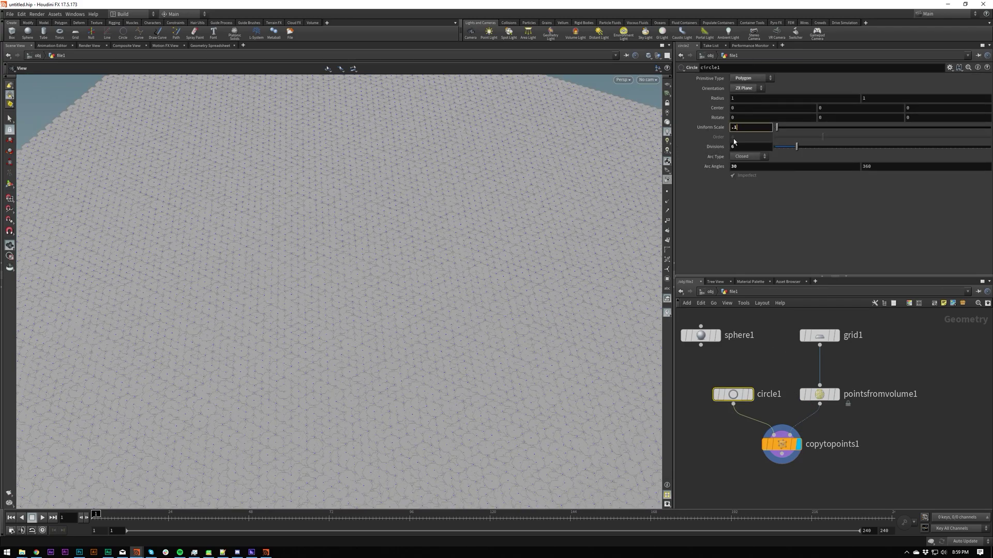
pyautogui.write('\\')
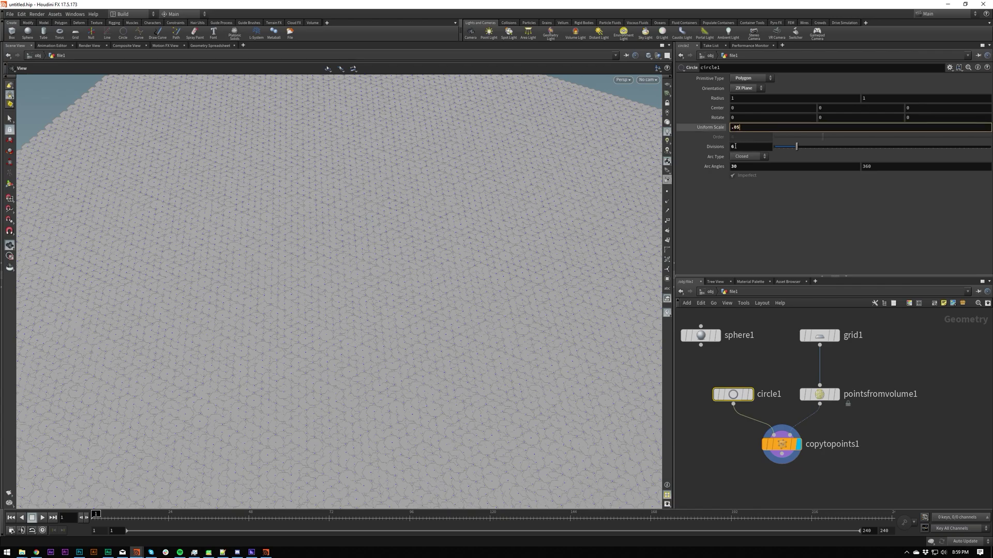
pyautogui.press('Return')
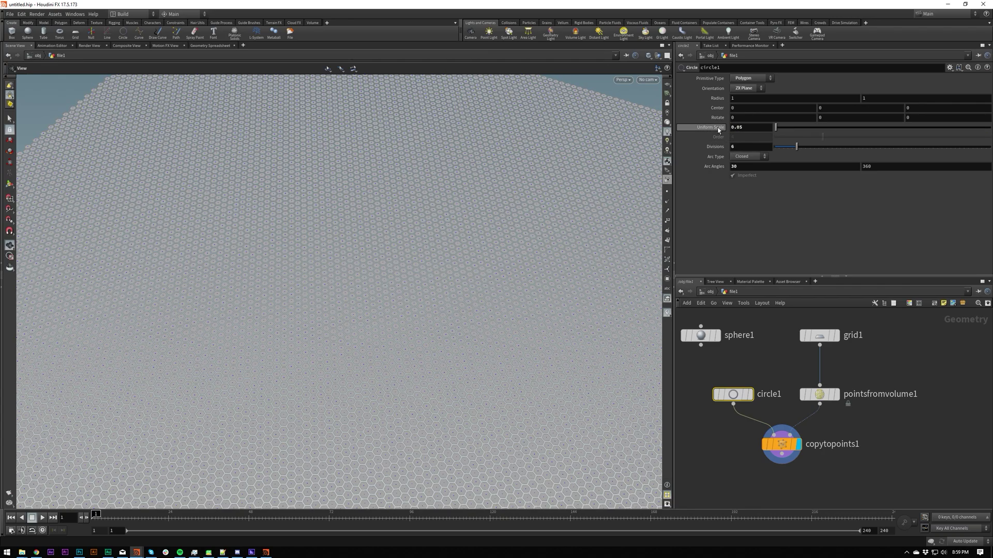
pyautogui.moveTo(717, 127); pyautogui.dragTo(739, 156, button='middle')
pyautogui.scroll(10, 402, 183)
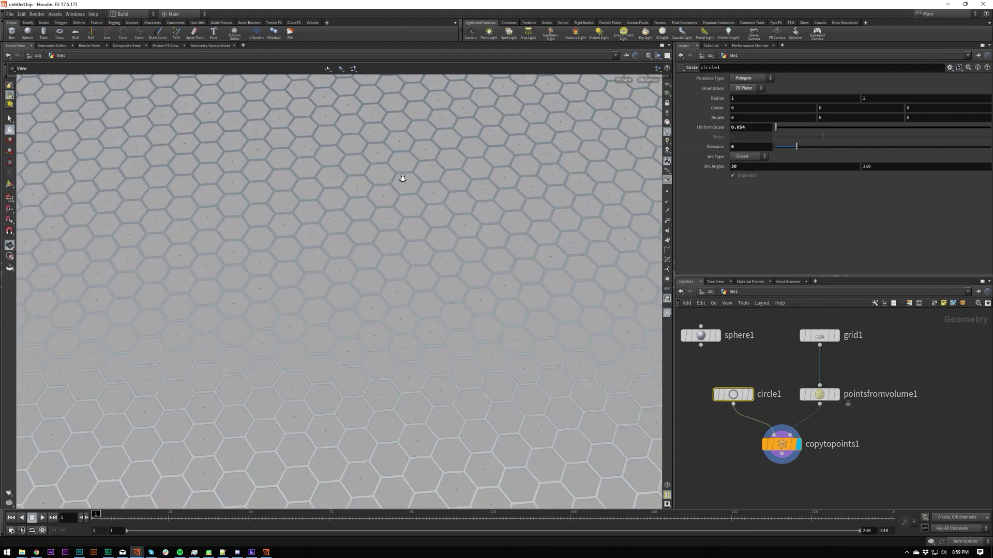
pyautogui.moveTo(402, 183); pyautogui.dragTo(485, 79)
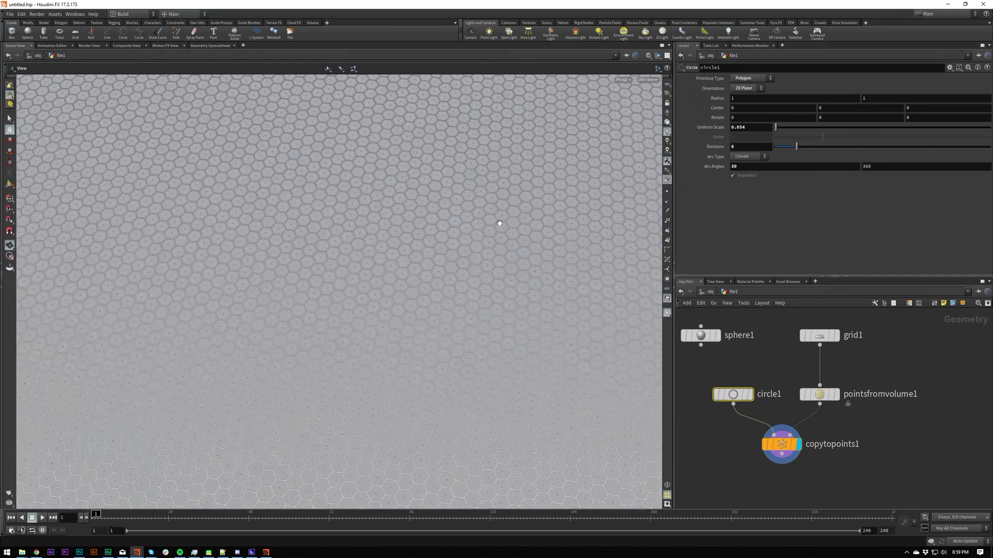
pyautogui.scroll(5, 454, 199)
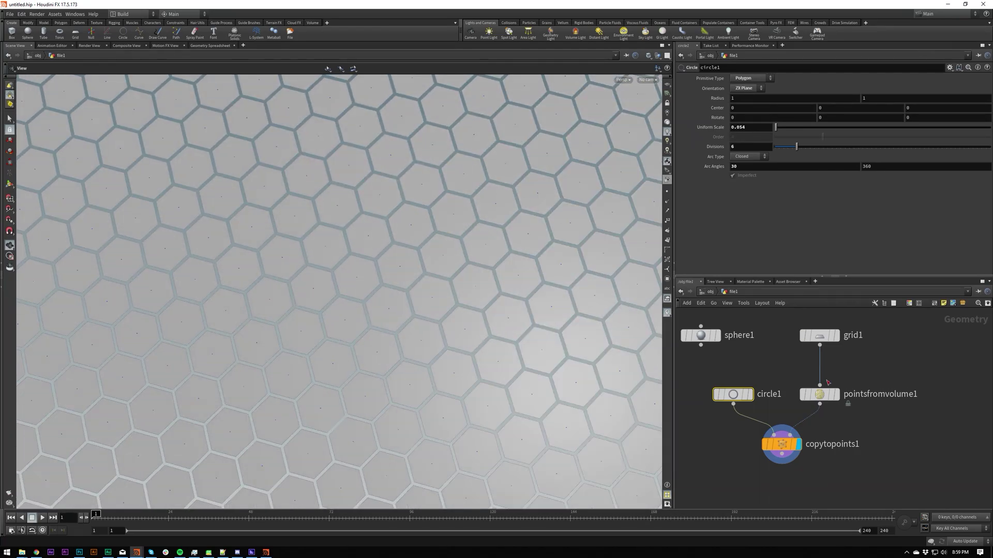
# Try a start arc angle of 0 on circle1, restore it to 30, and undo a trial change of the Divisions
pyautogui.click(747, 166)
pyautogui.write('0')
pyautogui.press('Return')
pyautogui.click(738, 170)
pyautogui.write('30')
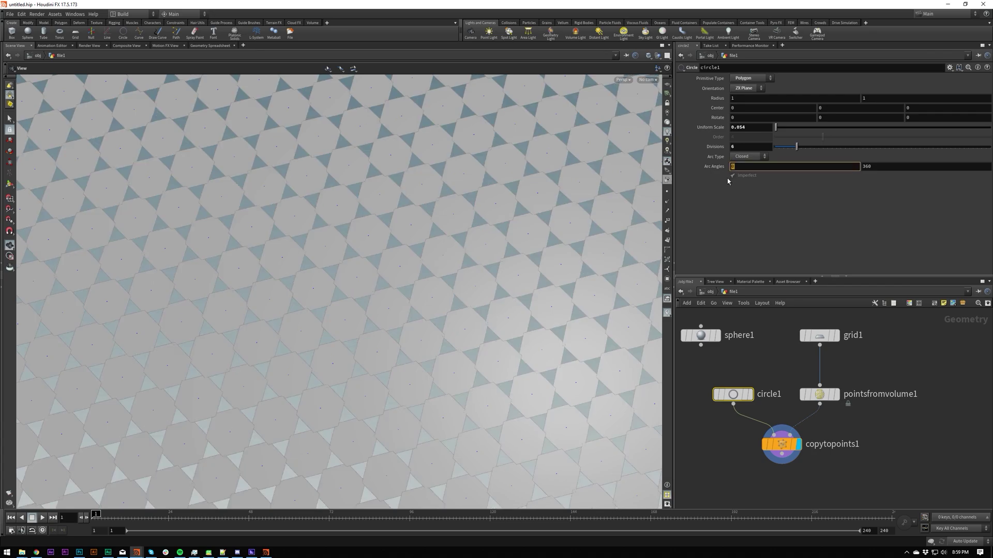
pyautogui.press('Return')
pyautogui.moveTo(802, 149); pyautogui.dragTo(822, 149)
pyautogui.hotkey('ctrl', 'z')
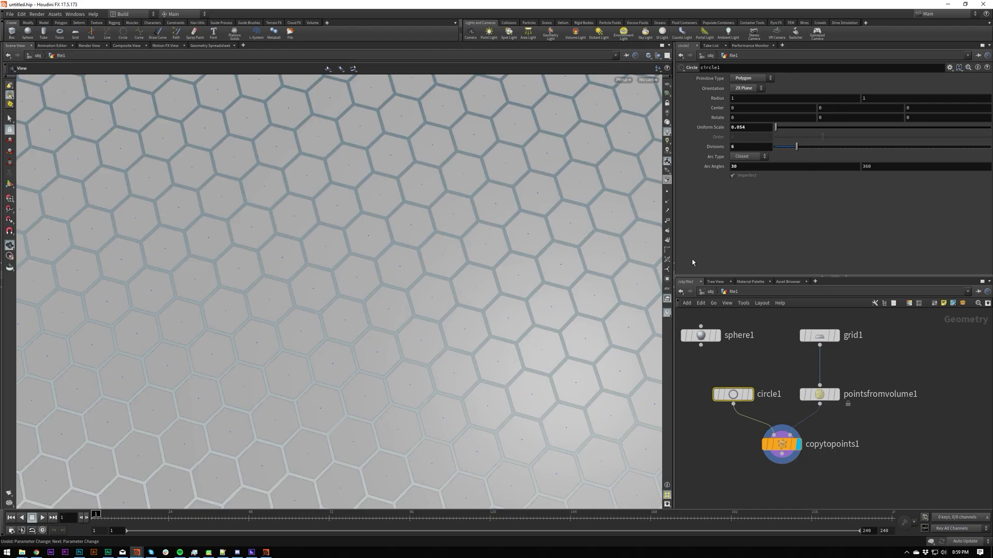
# Examine the hexagonal tiling across the grid from several angles and distances
pyautogui.scroll(-3, 364, 271)
pyautogui.moveTo(364, 270); pyautogui.dragTo(382, 146)
pyautogui.scroll(-5, 372, 343)
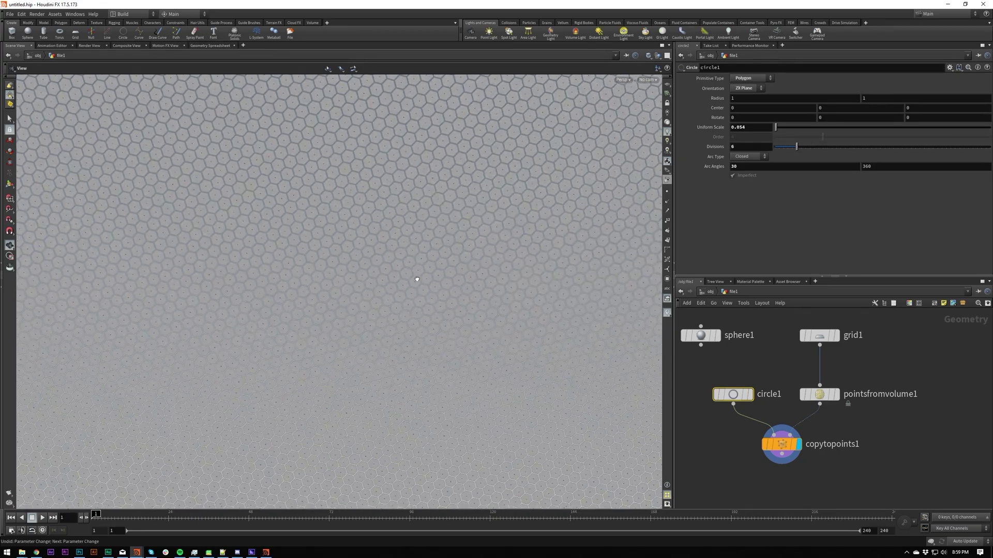
pyautogui.moveTo(417, 275); pyautogui.dragTo(462, 207)
pyautogui.scroll(6, 463, 207)
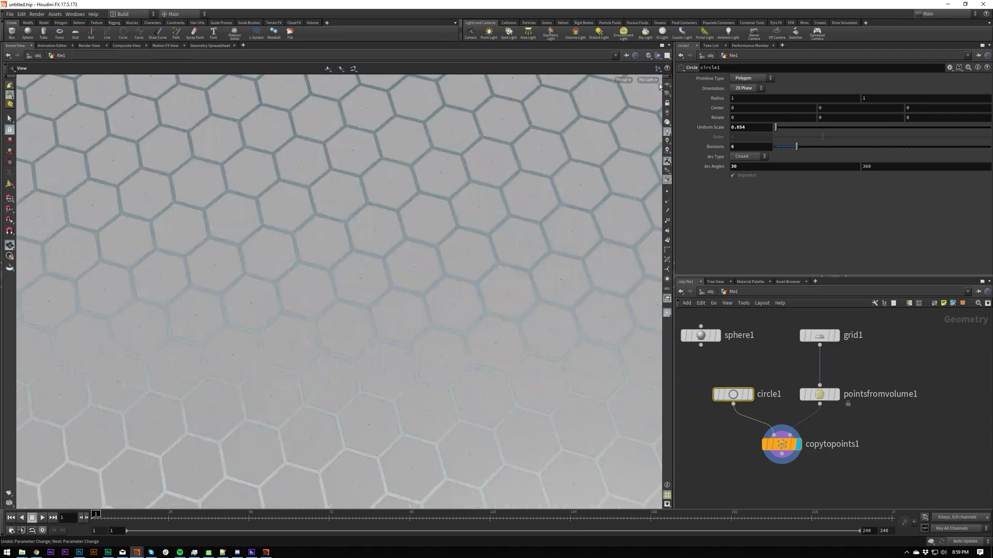
pyautogui.moveTo(516, 181); pyautogui.dragTo(555, 104)
pyautogui.moveTo(555, 104); pyautogui.dragTo(377, 237, button='right')
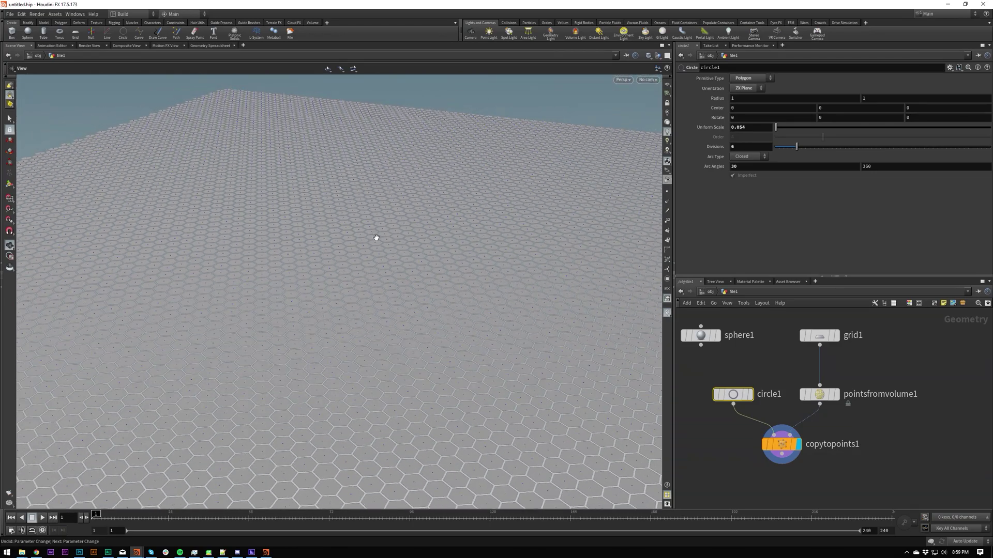
# Inspect the hexagon tiling and review the parameters of pointsfromvolume1 and circle1
pyautogui.moveTo(377, 237); pyautogui.dragTo(362, 352)
pyautogui.click(817, 394)
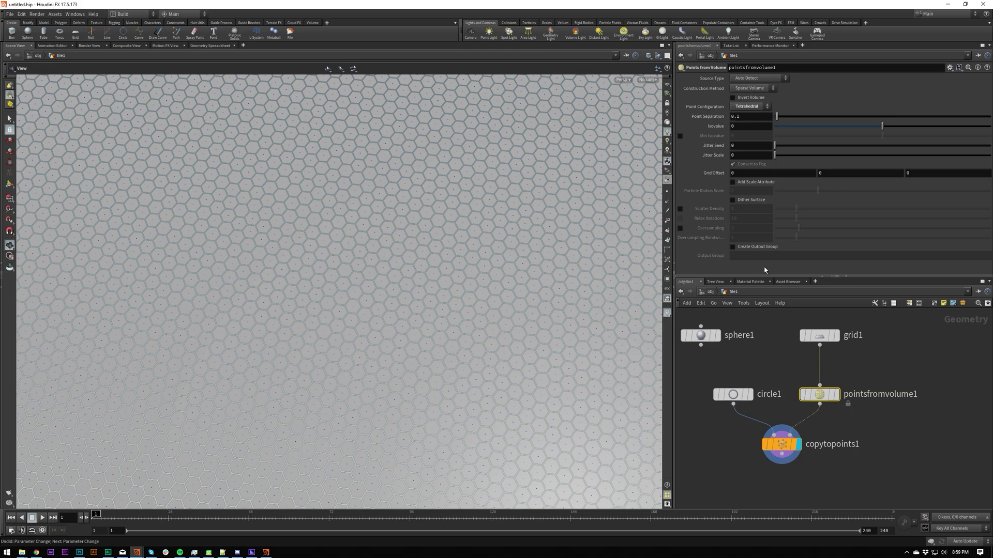
pyautogui.moveTo(519, 228); pyautogui.dragTo(598, 348)
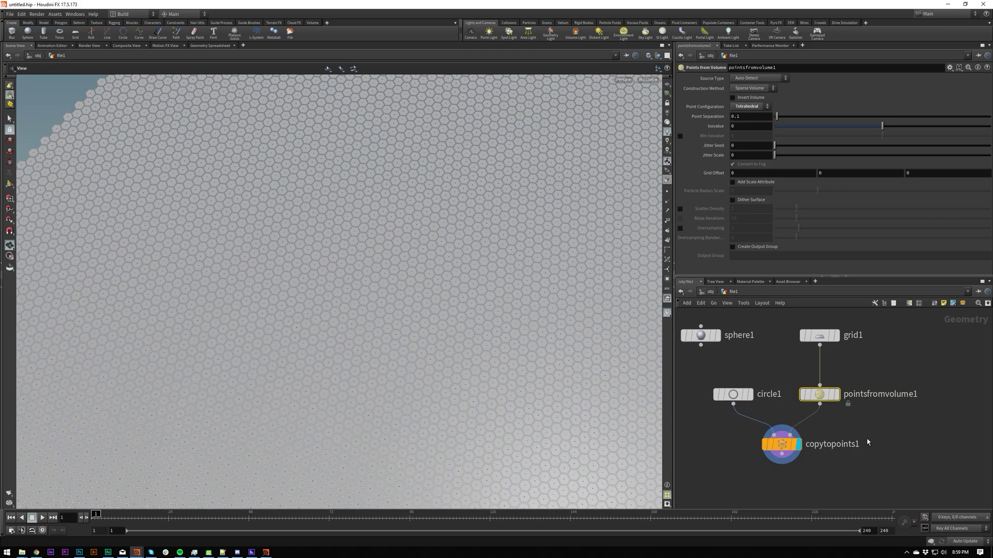
pyautogui.click(727, 395)
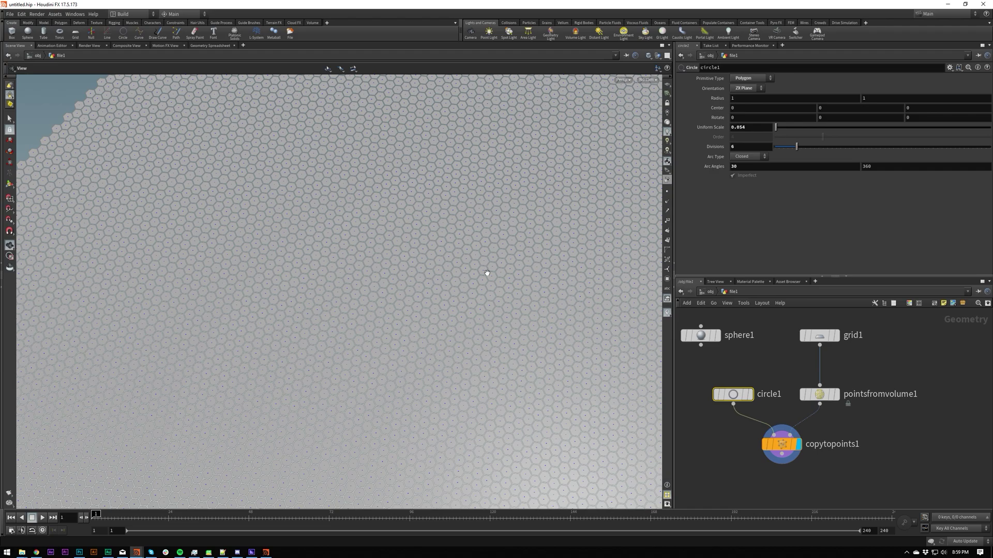
pyautogui.scroll(-5, 488, 273)
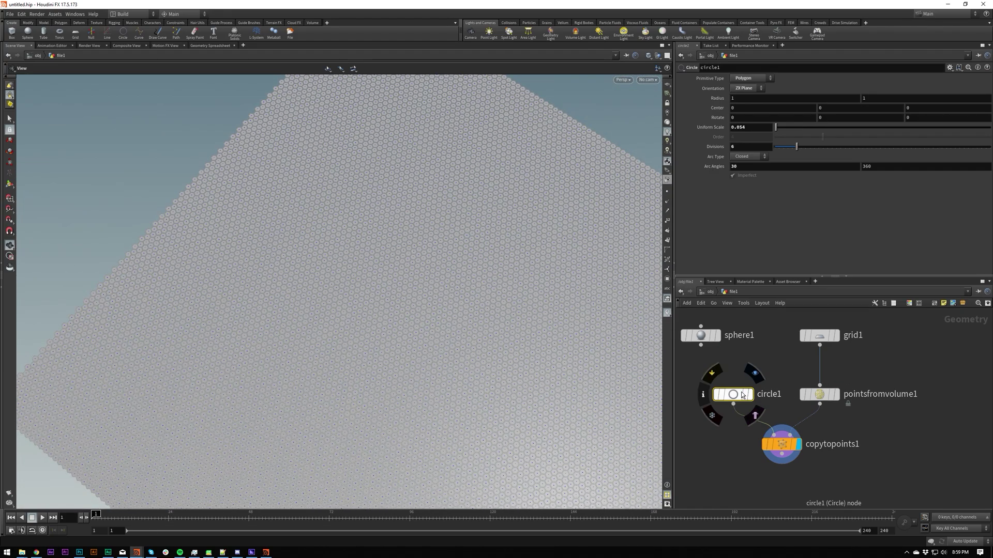
# Delete sphere1 and move circle1 beside grid1 in the network
pyautogui.moveTo(741, 392); pyautogui.dragTo(741, 373)
pyautogui.moveTo(782, 357); pyautogui.dragTo(830, 407, button='middle')
pyautogui.click(753, 386)
pyautogui.press('Delete')
pyautogui.moveTo(778, 426); pyautogui.dragTo(765, 389)
# Add a Transform node and insert it between grid1 and pointsfromvolume1
pyautogui.press('Tab')
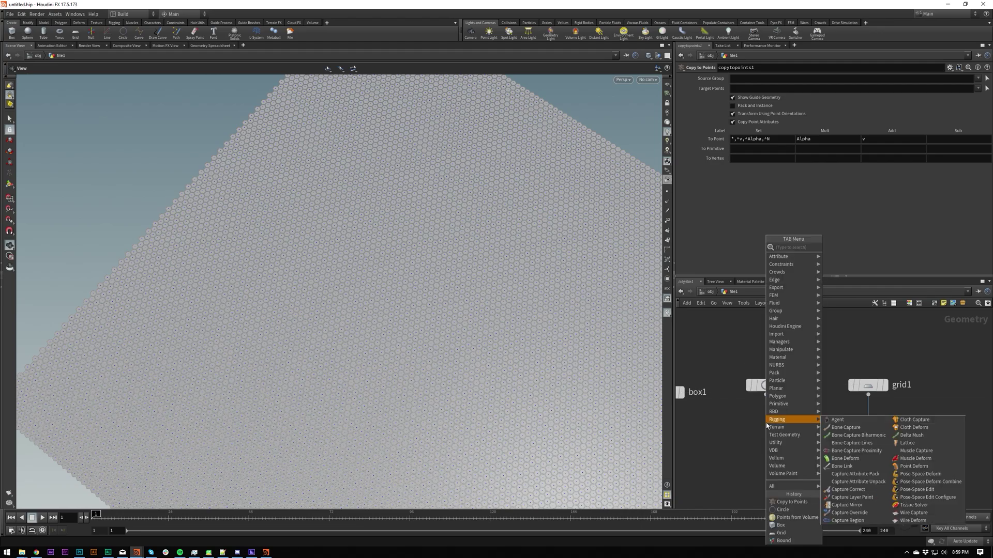
pyautogui.write('trans')
pyautogui.press('Return')
pyautogui.click(766, 423)
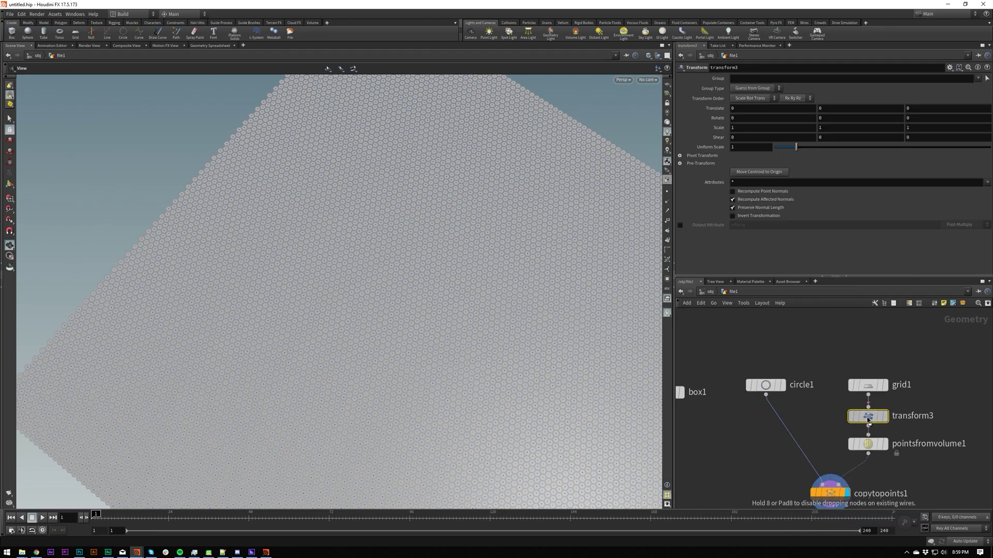
pyautogui.click(868, 423)
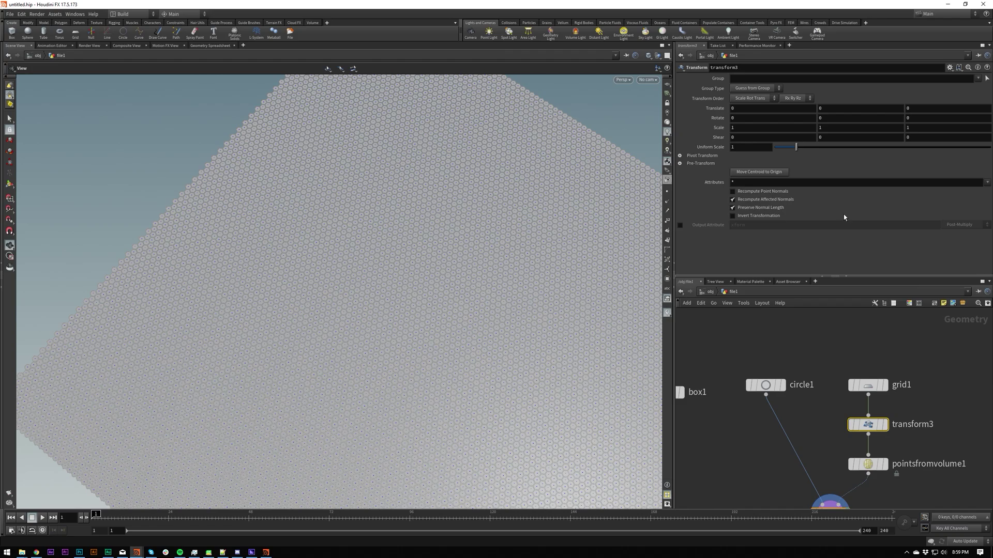
# Try a Uniform Scale of 2.63 with the Transform placed after pointsfromvolume1, then undo it and delete the node
pyautogui.moveTo(795, 149)
pyautogui.mouseDown()
pyautogui.moveTo(808, 149)
pyautogui.moveTo(796, 145)
pyautogui.mouseUp()
pyautogui.moveTo(912, 428); pyautogui.dragTo(900, 367, button='middle')
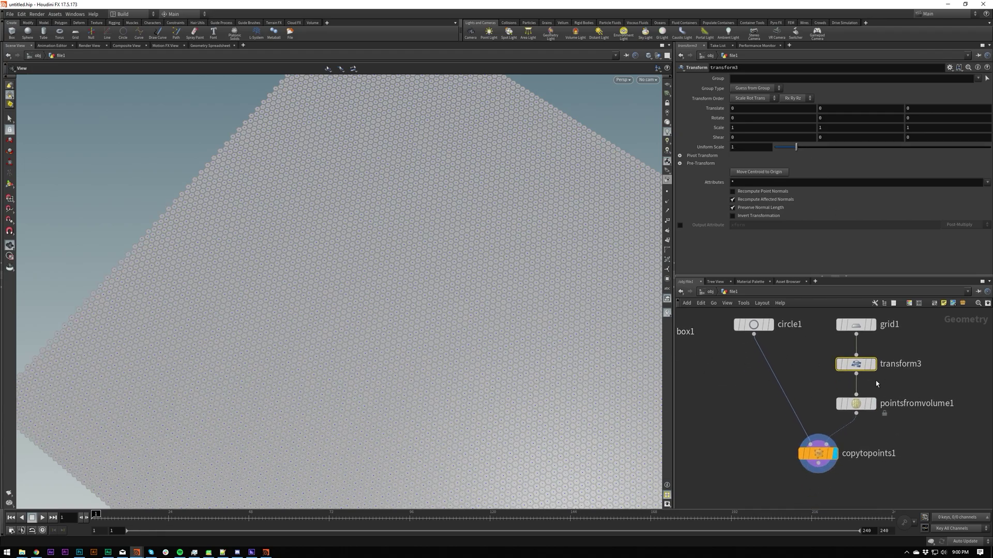
pyautogui.moveTo(859, 367); pyautogui.dragTo(858, 445)
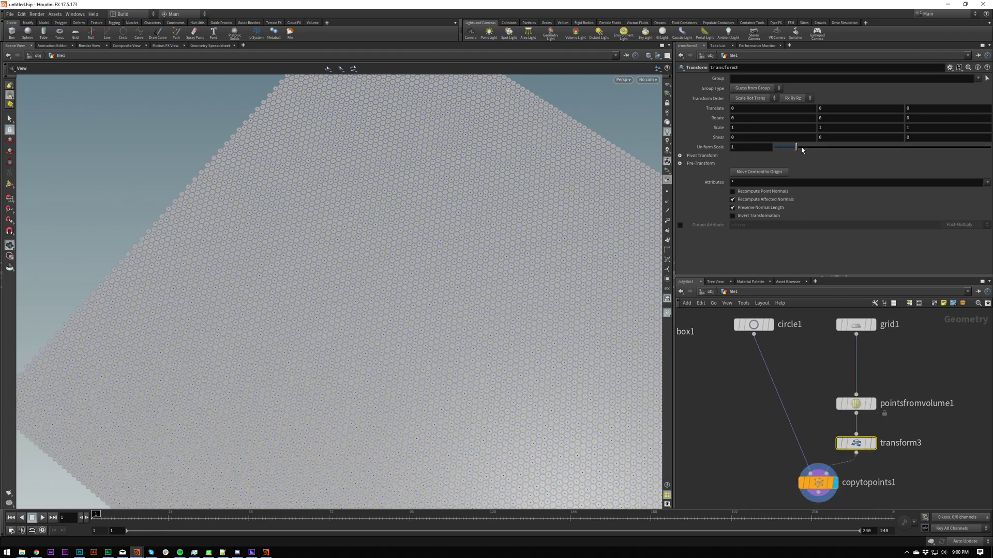
pyautogui.moveTo(802, 150); pyautogui.dragTo(834, 172)
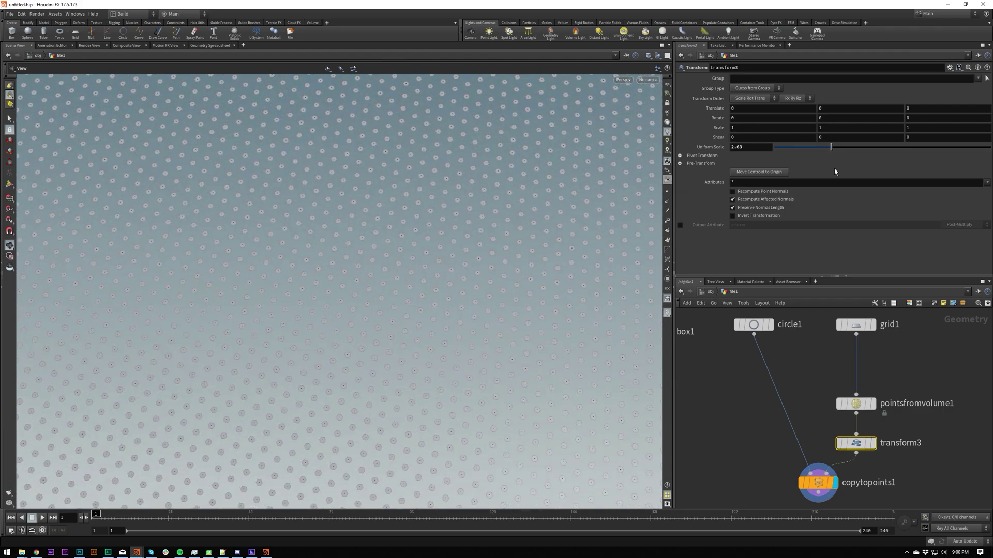
pyautogui.hotkey('ctrl', 'z')
pyautogui.press('Delete')
# Move circle1 down beside pointsfromvolume1 in the network
pyautogui.moveTo(884, 365); pyautogui.dragTo(843, 429)
pyautogui.moveTo(785, 117); pyautogui.dragTo(776, 119)
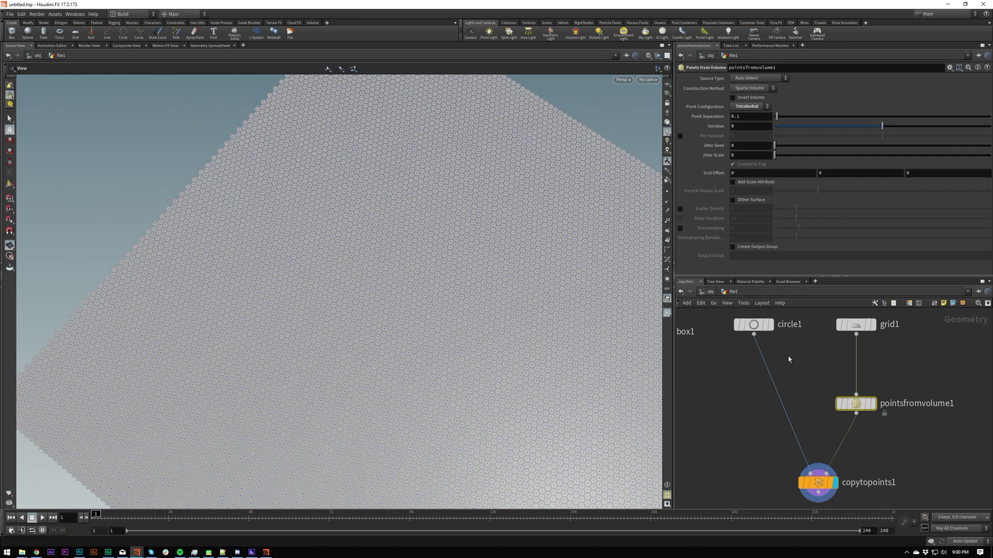
pyautogui.moveTo(752, 324); pyautogui.dragTo(763, 404)
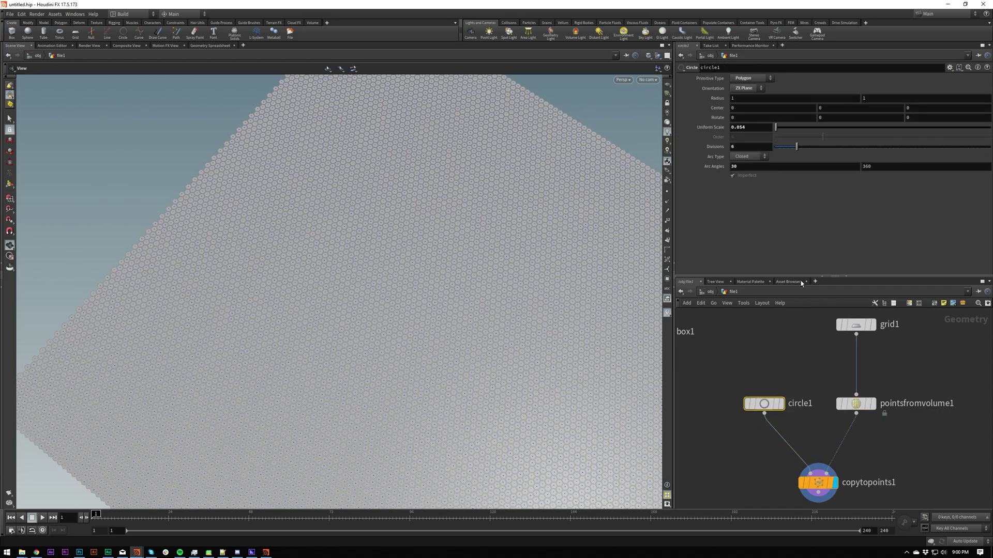
# Add a float parameter with the name and label mul to circle1's parameter interface
pyautogui.click(949, 67)
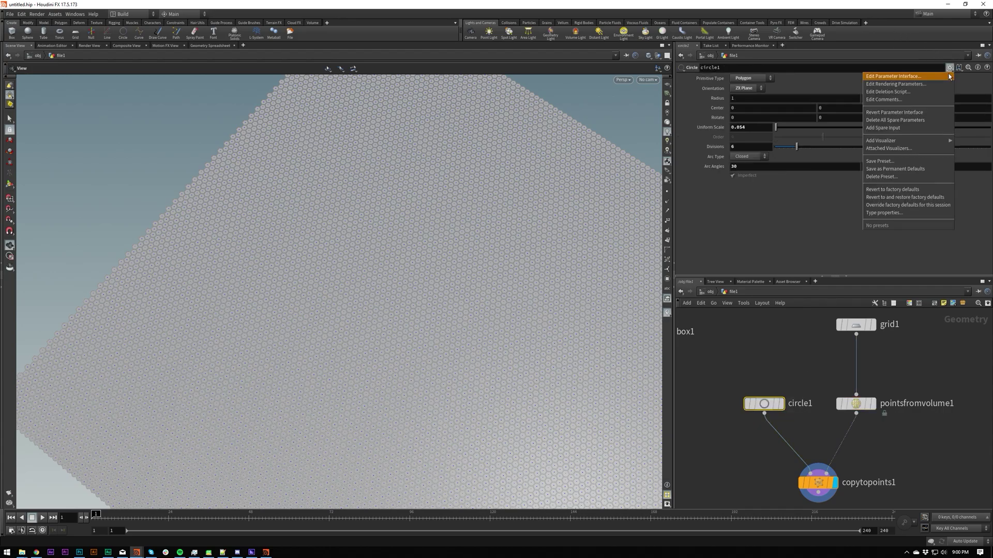
pyautogui.click(895, 77)
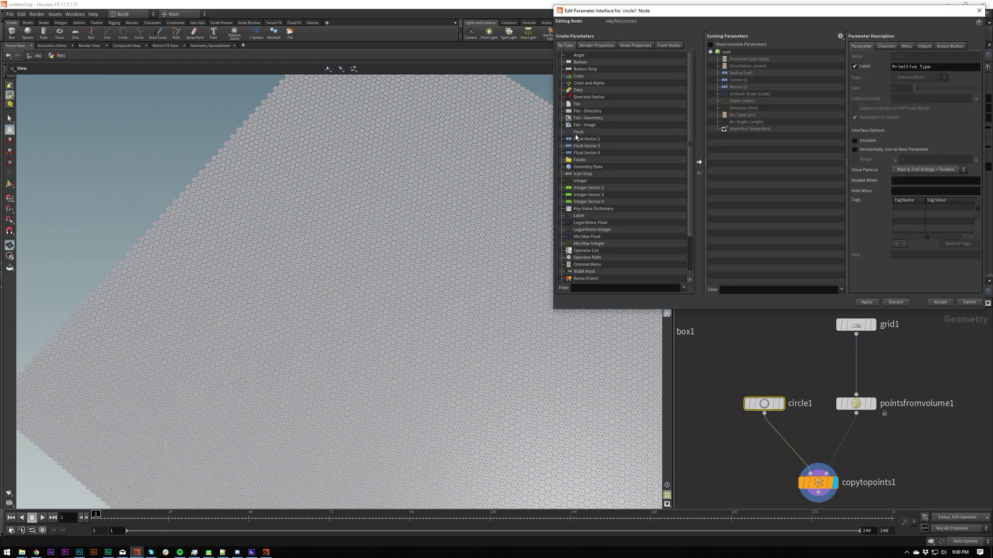
pyautogui.moveTo(575, 135); pyautogui.dragTo(745, 137)
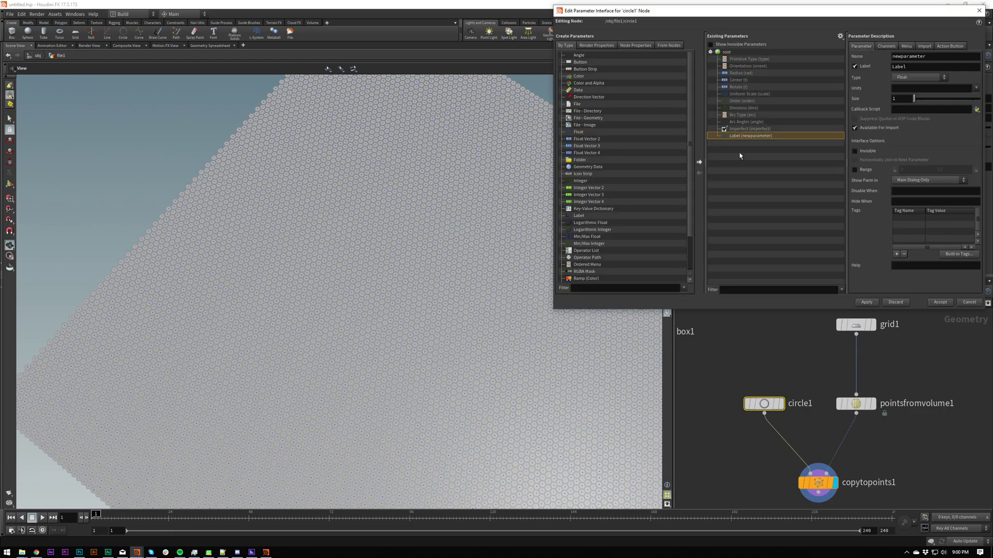
pyautogui.doubleClick(922, 57)
pyautogui.write('mul')
pyautogui.press('Tab')
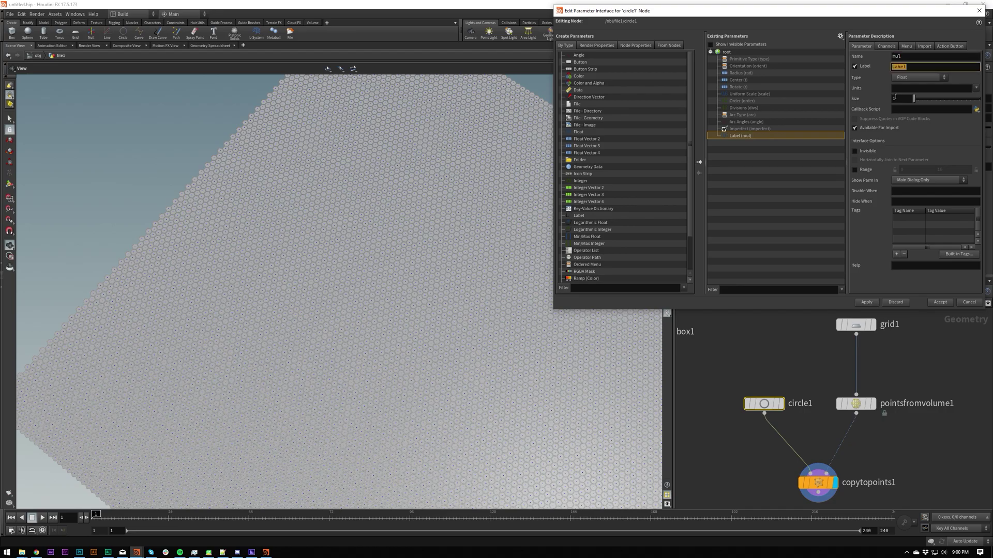
pyautogui.write('mul')
pyautogui.press('Return')
pyautogui.click(934, 302)
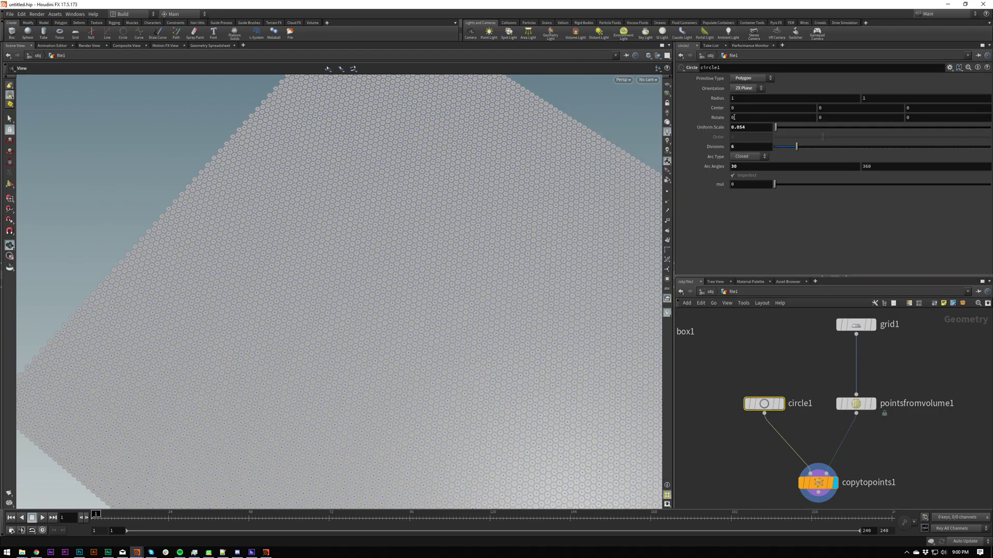
# Set circle1's mul to 1 and make its Uniform Scale reference it with the expression 0.054*ch("mul")
pyautogui.doubleClick(750, 185)
pyautogui.write('1')
pyautogui.press('Return')
pyautogui.rightClick(734, 185)
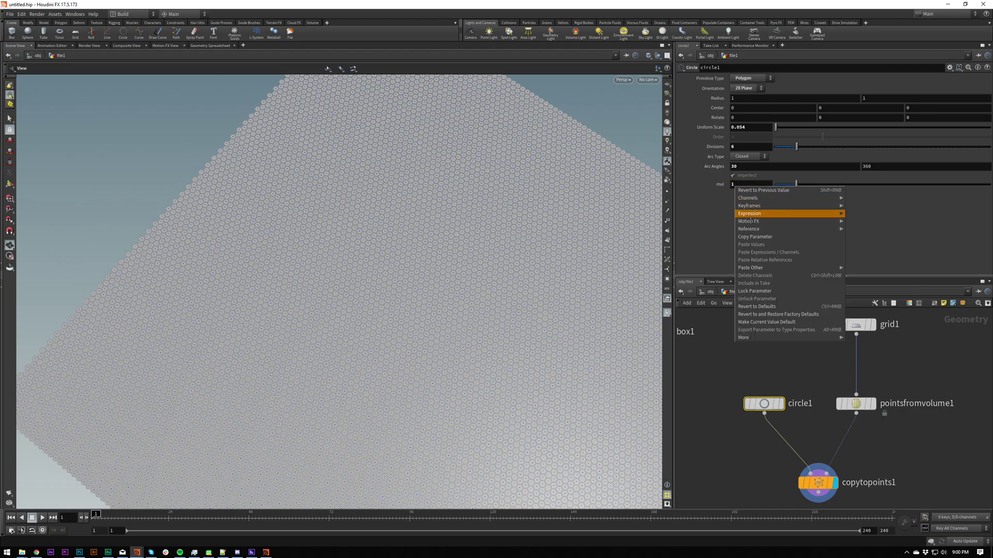
pyautogui.click(757, 236)
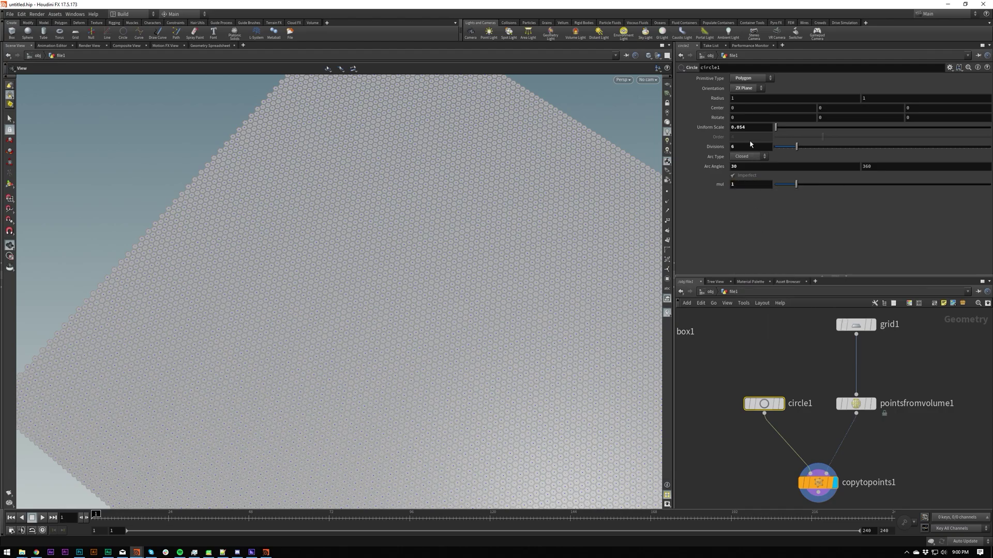
pyautogui.click(749, 127)
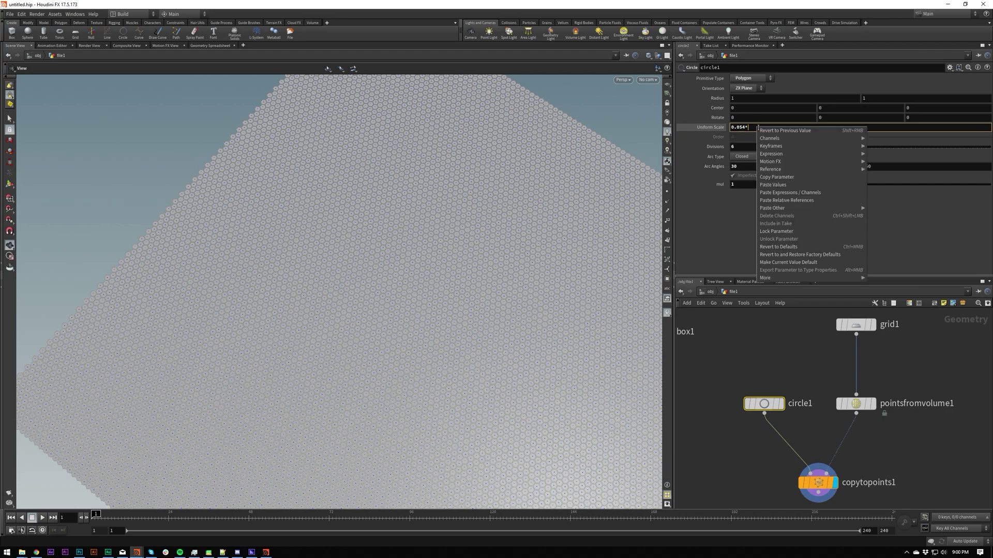
pyautogui.rightClick(751, 128)
pyautogui.click(786, 200)
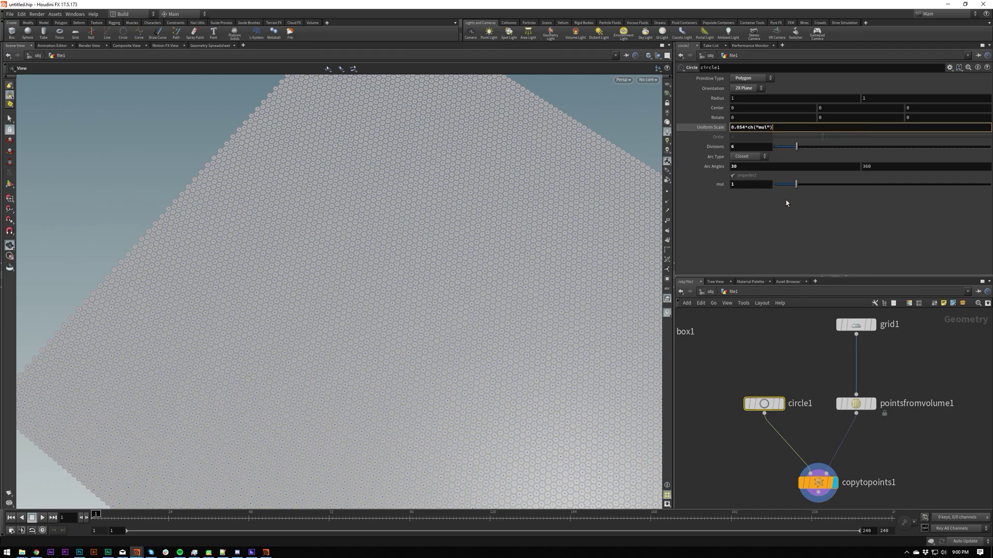
pyautogui.press('Return')
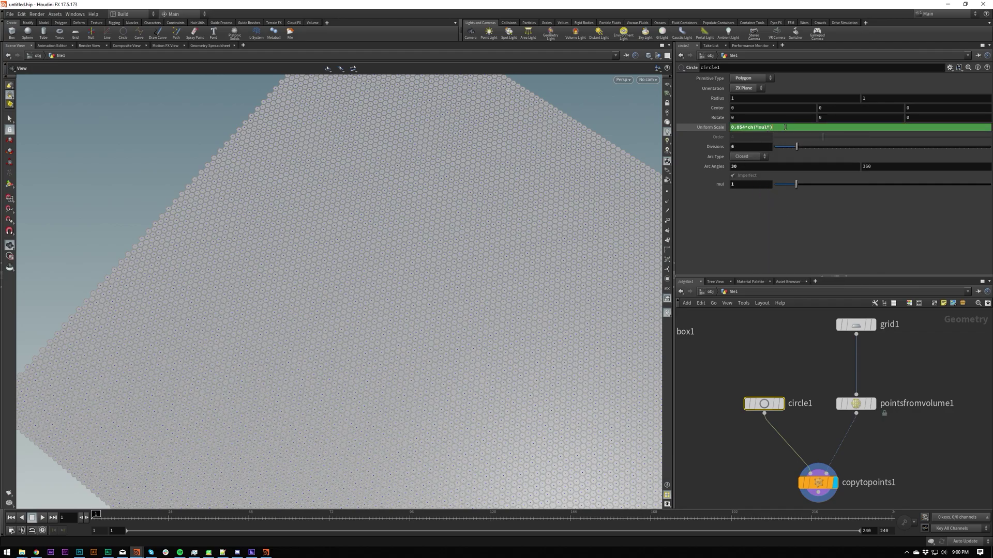
# Remove and rebuild circle1's Uniform Scale expression as 0.054*ch("mul"), and undo a trial change of mul
pyautogui.moveTo(786, 127); pyautogui.dragTo(741, 129)
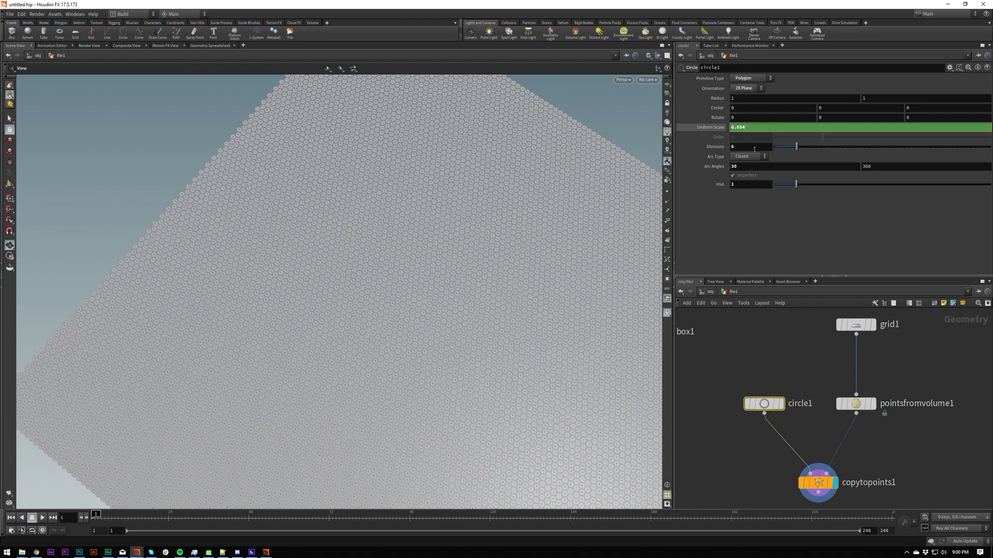
pyautogui.click(750, 128)
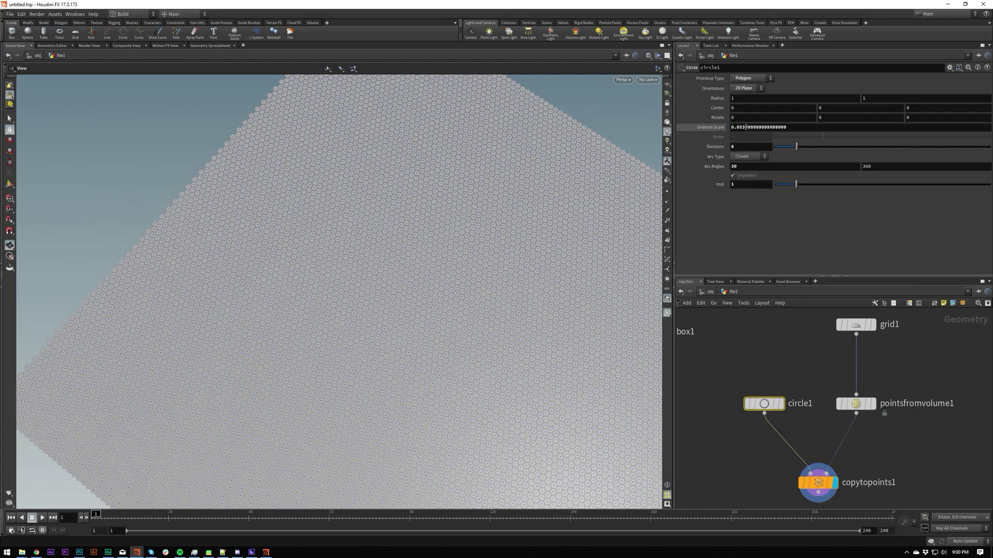
pyautogui.click(723, 128)
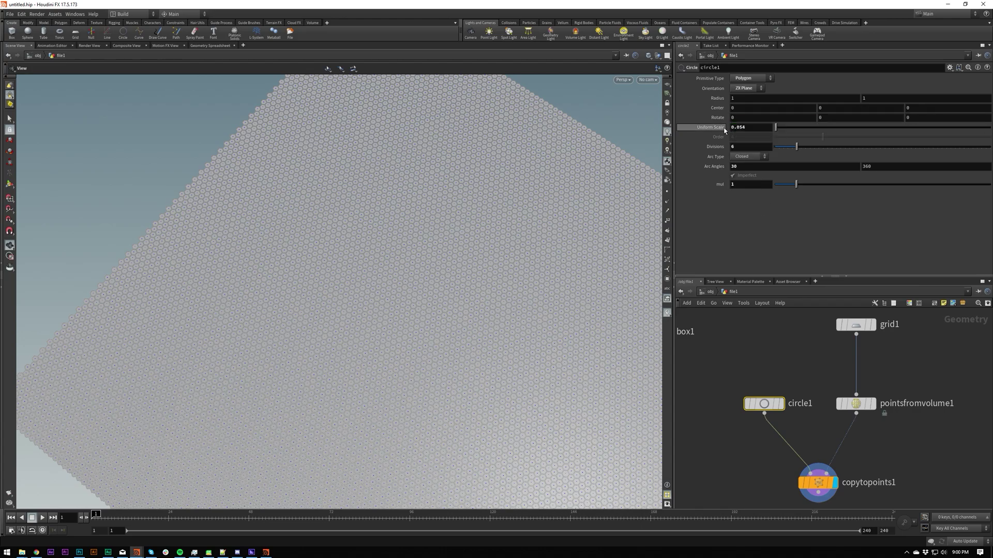
pyautogui.rightClick(755, 128)
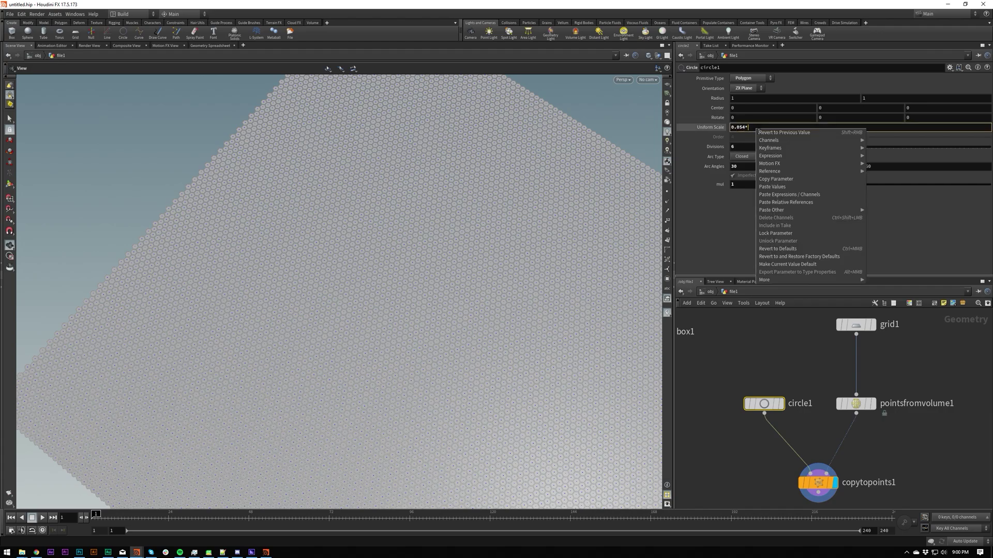
pyautogui.click(784, 202)
pyautogui.moveTo(798, 185); pyautogui.dragTo(797, 188)
pyautogui.hotkey('ctrl', 'z')
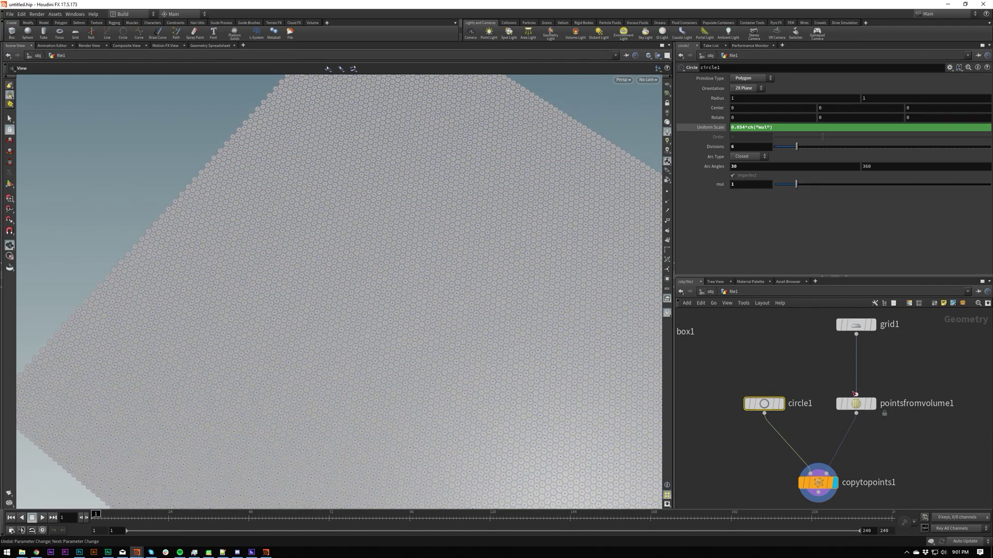
# Set pointsfromvolume1's Point Separation to the expression 0.1*ch("../circle1/mul")
pyautogui.click(857, 404)
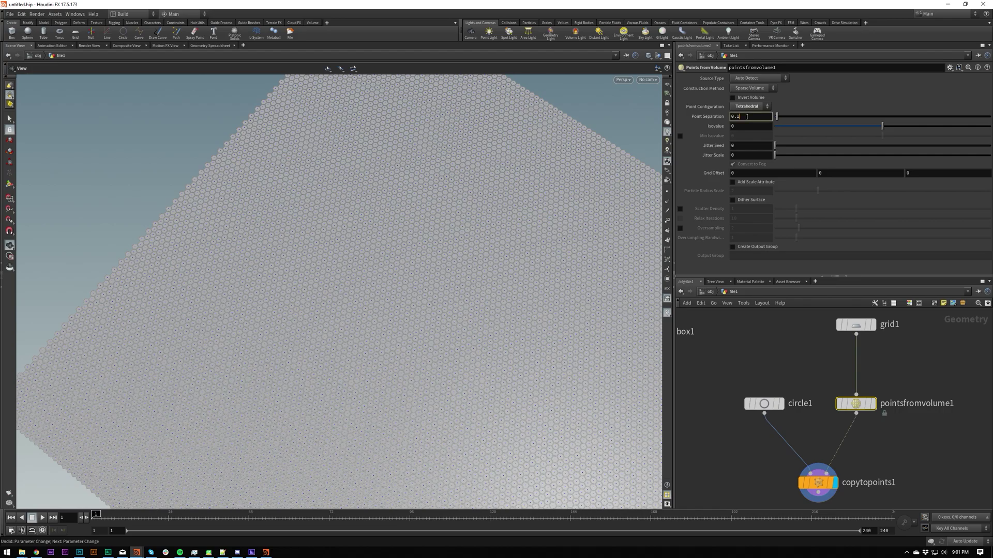
pyautogui.write('*')
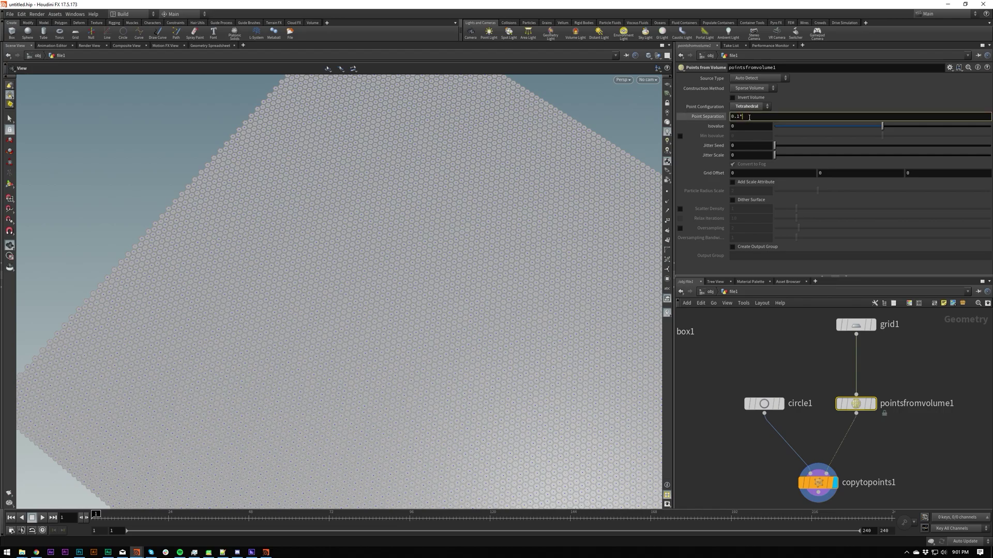
pyautogui.rightClick(749, 117)
pyautogui.click(785, 192)
pyautogui.press('Return')
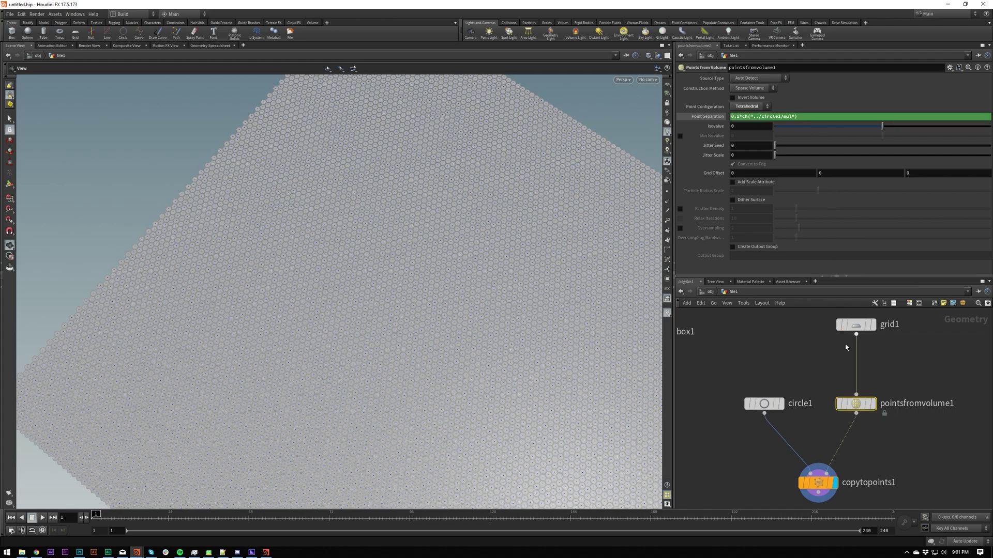
# Raise circle1's mul to 3.71 and check that hexagon size and spacing scale together
pyautogui.click(756, 406)
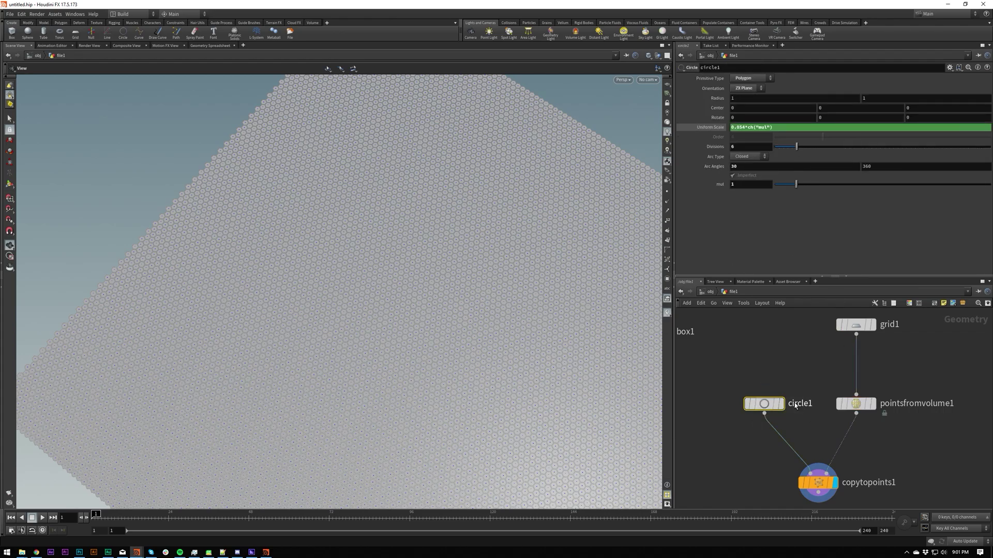
pyautogui.moveTo(796, 185); pyautogui.dragTo(854, 184)
pyautogui.scroll(-8, 451, 216)
pyautogui.scroll(-3, 450, 259)
pyautogui.scroll(12, 450, 243)
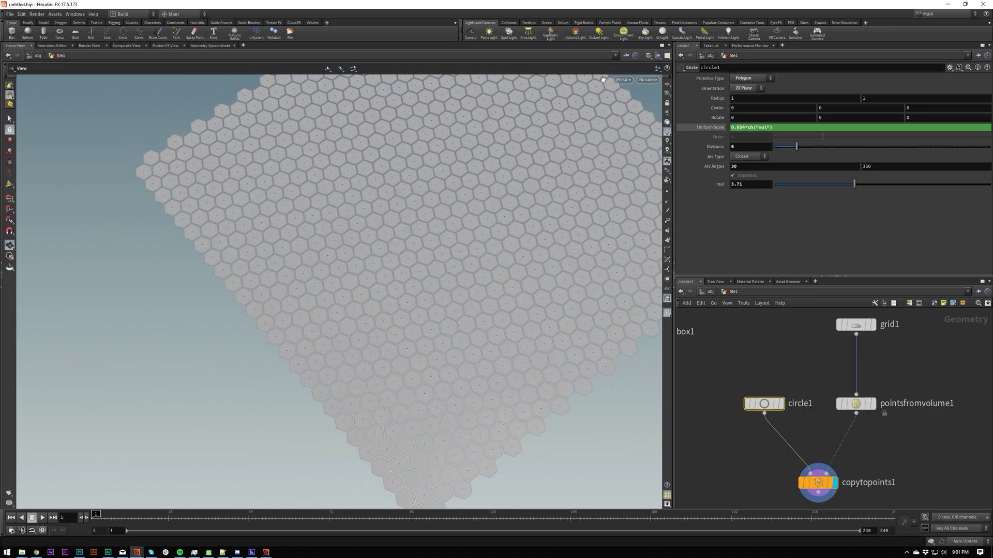
# Turn off Show Guide Geometry on copytopoints1 and inspect the tiling
pyautogui.click(817, 482)
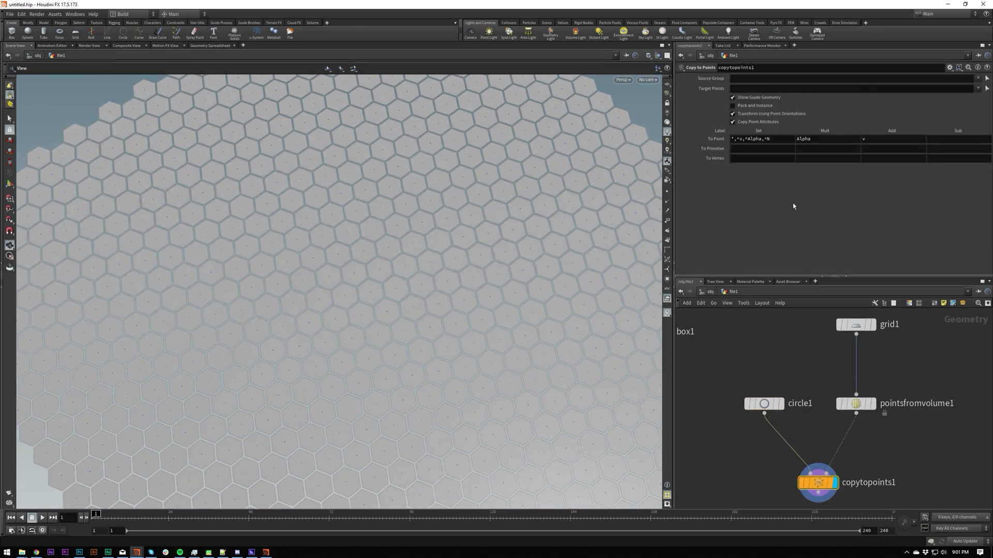
pyautogui.click(762, 98)
pyautogui.scroll(-2, 382, 253)
pyautogui.keyDown('alt'); pyautogui.moveTo(382, 253); pyautogui.dragTo(399, 200); pyautogui.keyUp('alt')
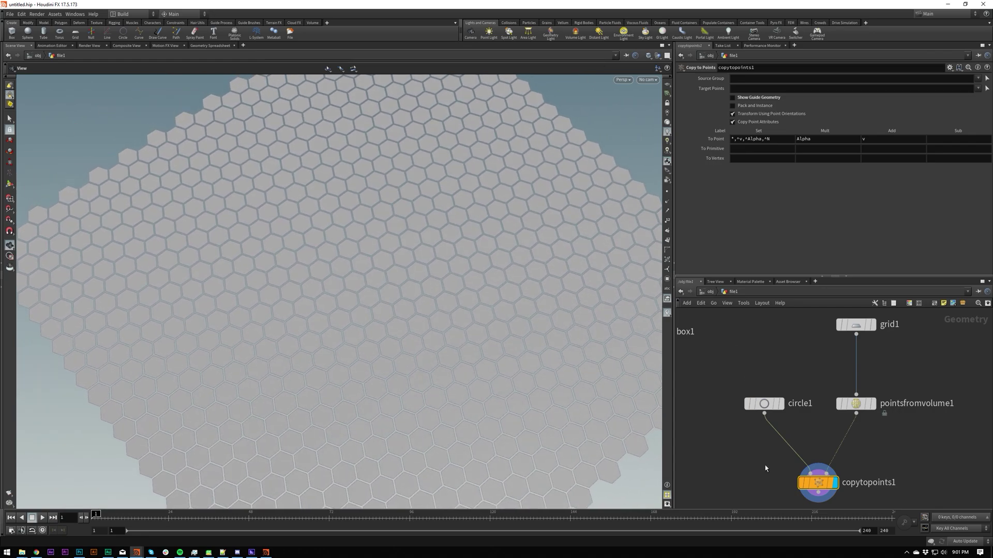
# Raise circle1's mul to 9.77 and frame the coarser hexagon tiling for inspection
pyautogui.click(776, 404)
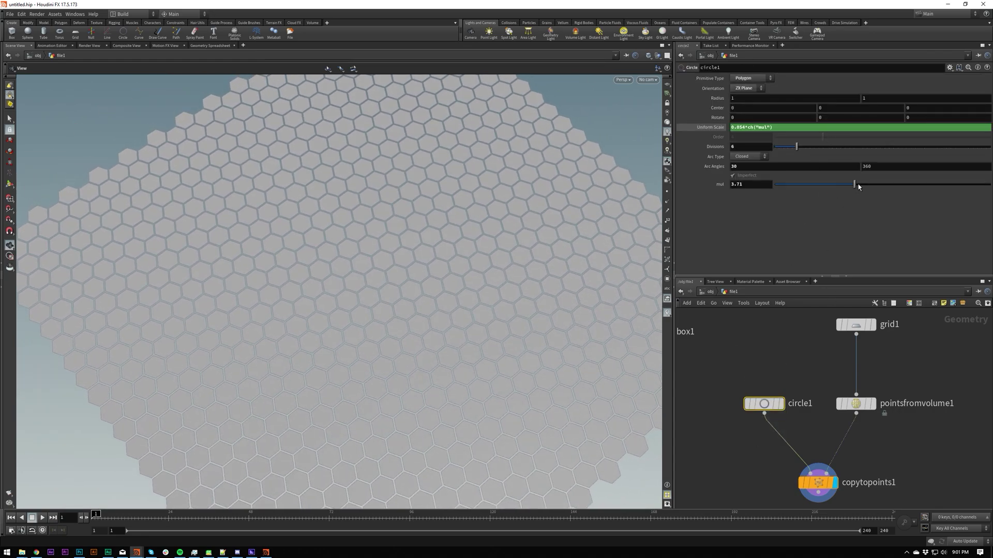
pyautogui.moveTo(858, 187); pyautogui.dragTo(985, 184)
pyautogui.scroll(-6, 465, 243)
pyautogui.moveTo(393, 315); pyautogui.dragTo(466, 306)
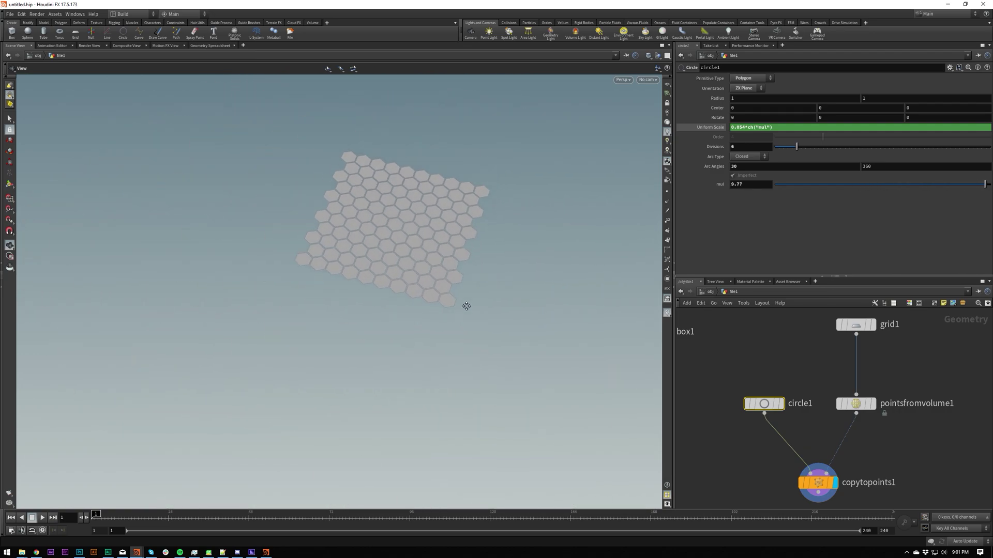
pyautogui.press('g')
pyautogui.moveTo(393, 270)
pyautogui.keyDown('alt'); pyautogui.mouseDown()
pyautogui.moveTo(357, 211)
pyautogui.moveTo(332, 312)
pyautogui.moveTo(359, 186)
pyautogui.moveTo(387, 306)
pyautogui.moveTo(372, 266)
pyautogui.moveTo(365, 339)
pyautogui.moveTo(386, 276)
pyautogui.mouseUp(); pyautogui.keyUp('alt')
pyautogui.keyDown('alt'); pyautogui.moveTo(386, 276); pyautogui.dragTo(385, 256, button='middle'); pyautogui.keyUp('alt')
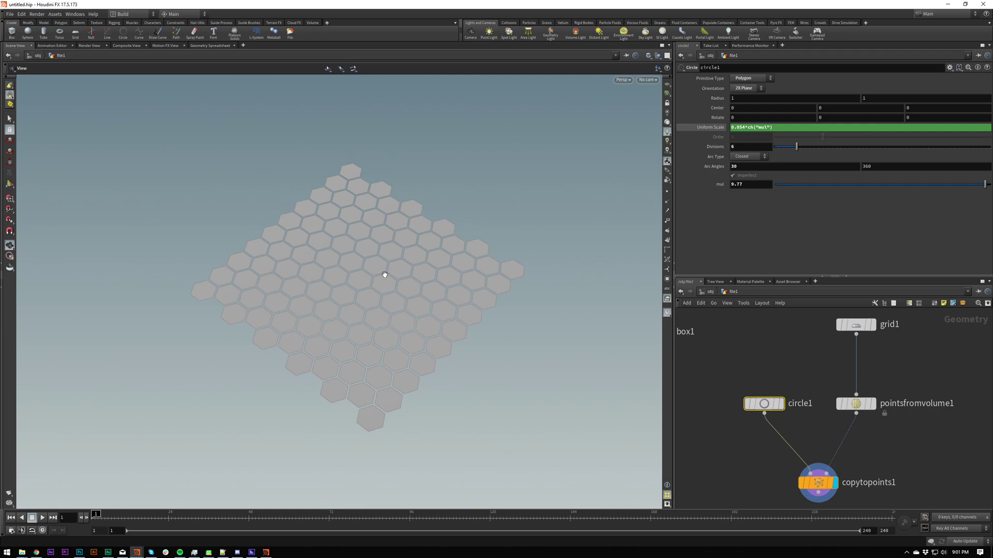